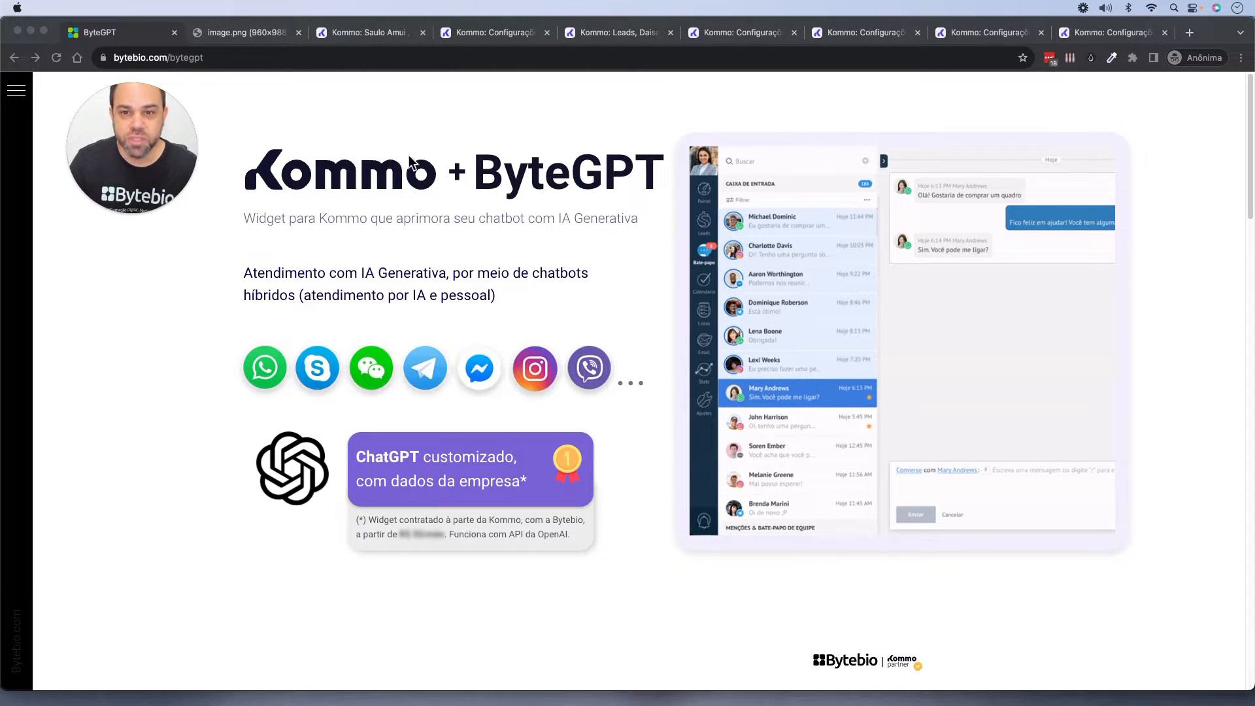
Review the ByteGPT product page down to its Kommo–Dify–OpenAI diagram, plus the sample WhatsApp chatbot conversation image
{"action": "left_click", "coordinate": [507, 30]}
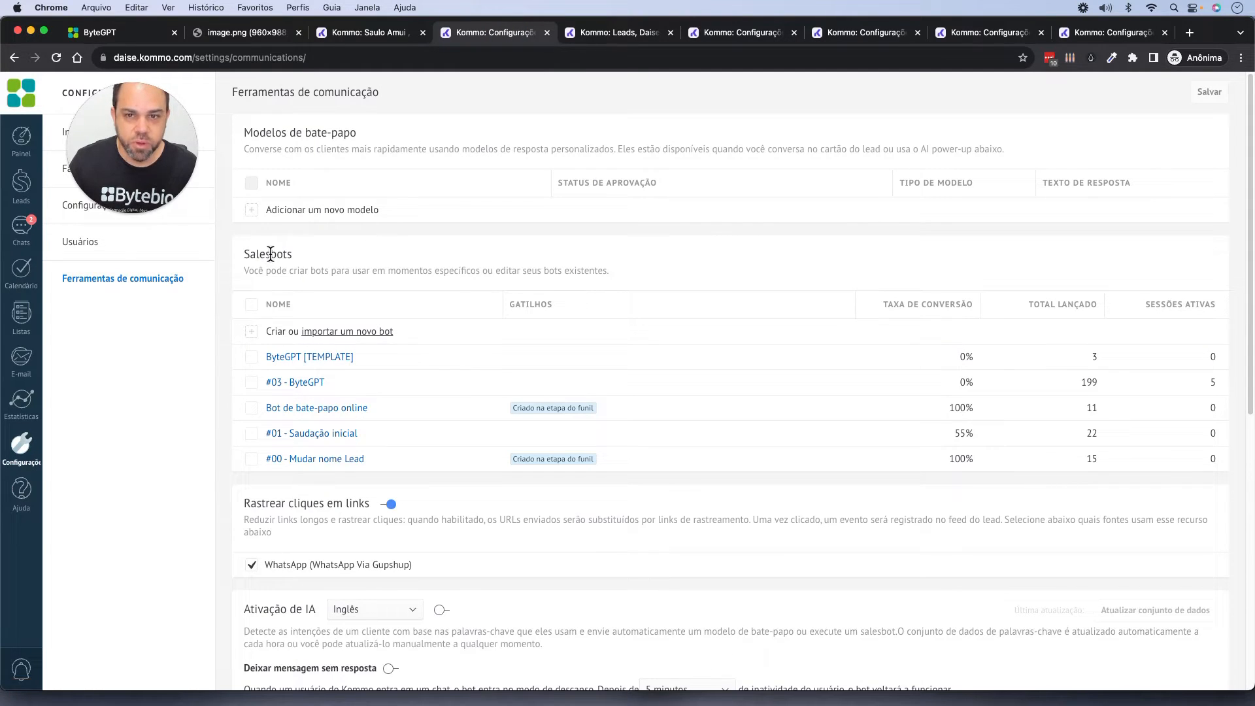
{"action": "left_click", "coordinate": [344, 34]}
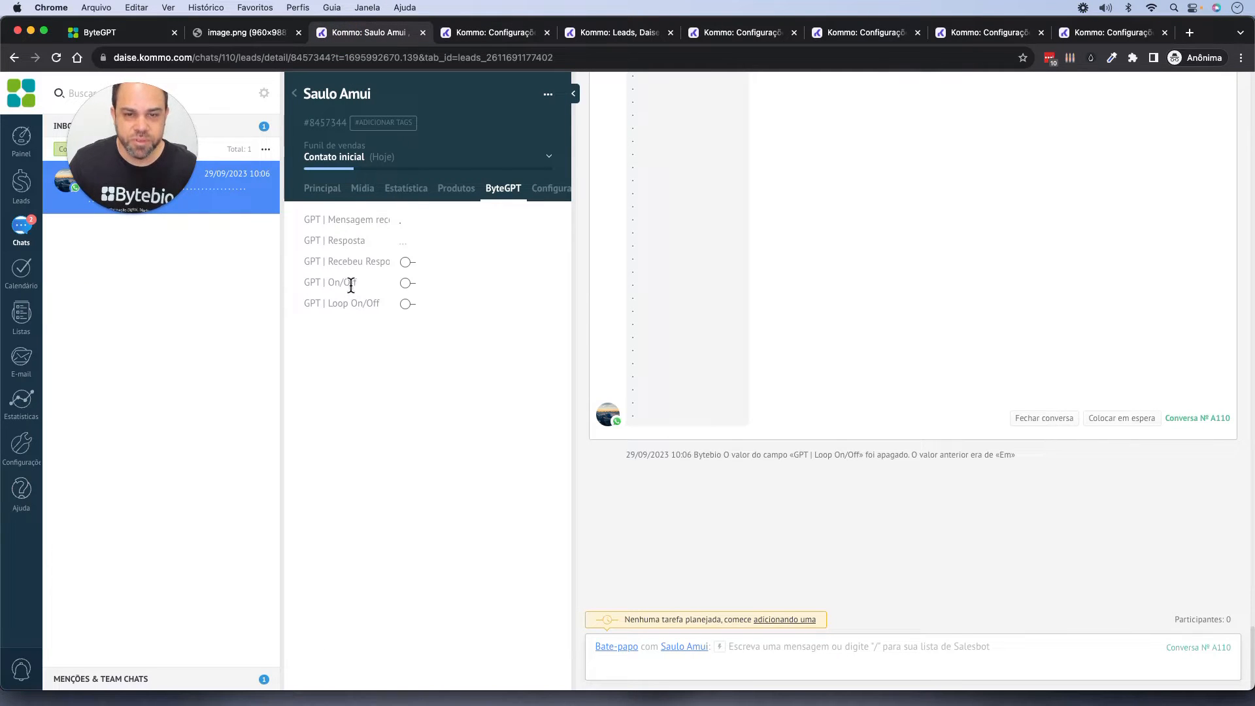
{"action": "left_click", "coordinate": [119, 34]}
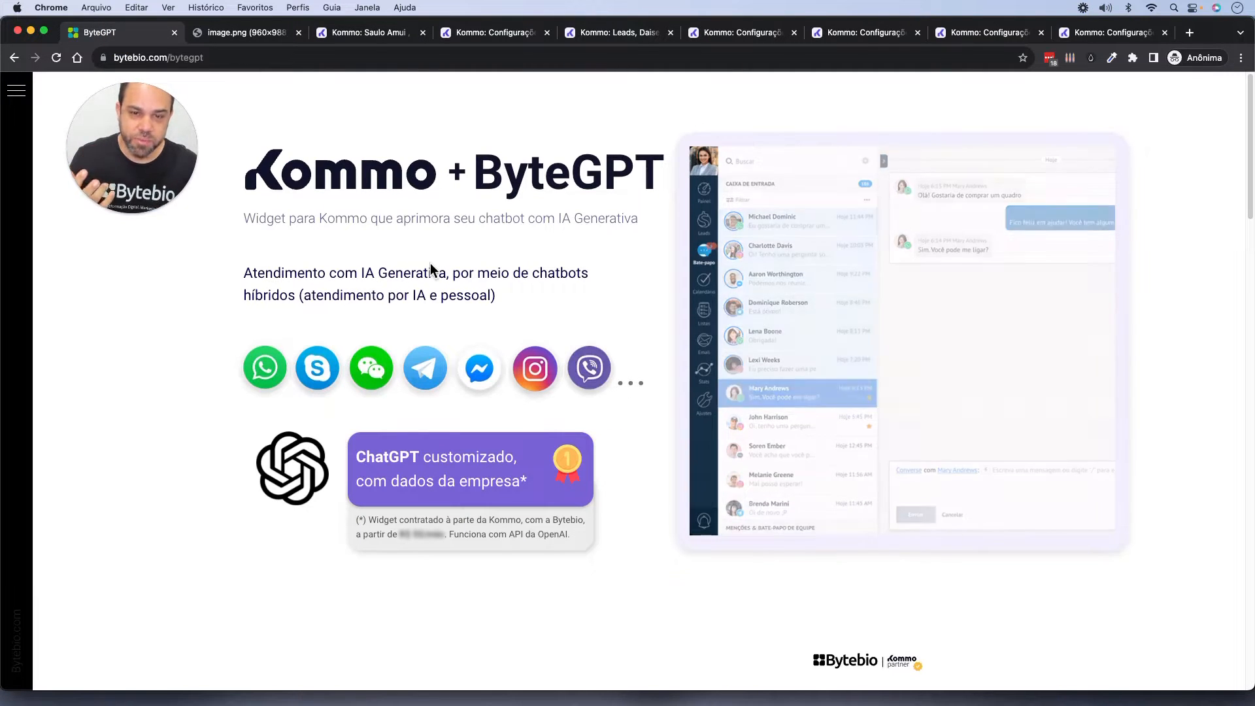
{"action": "scroll", "coordinate": [430, 262], "scroll_direction": "down", "scroll_amount": 8}
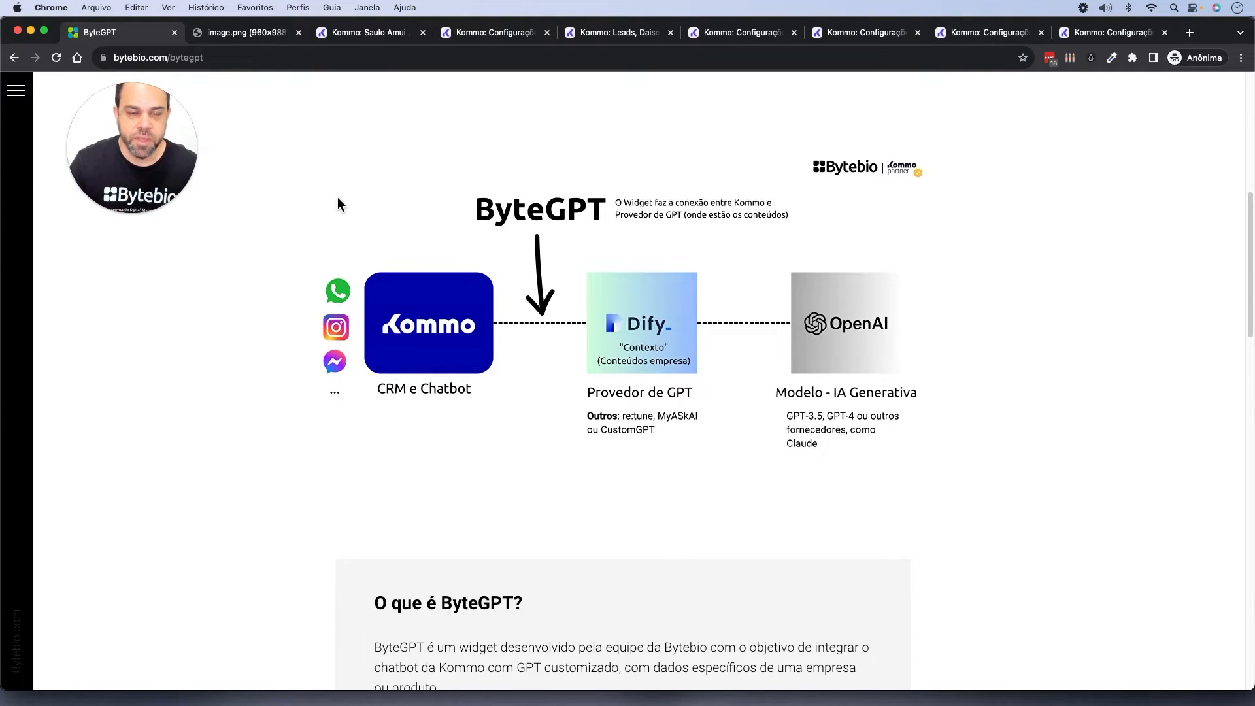
{"action": "left_click", "coordinate": [239, 34]}
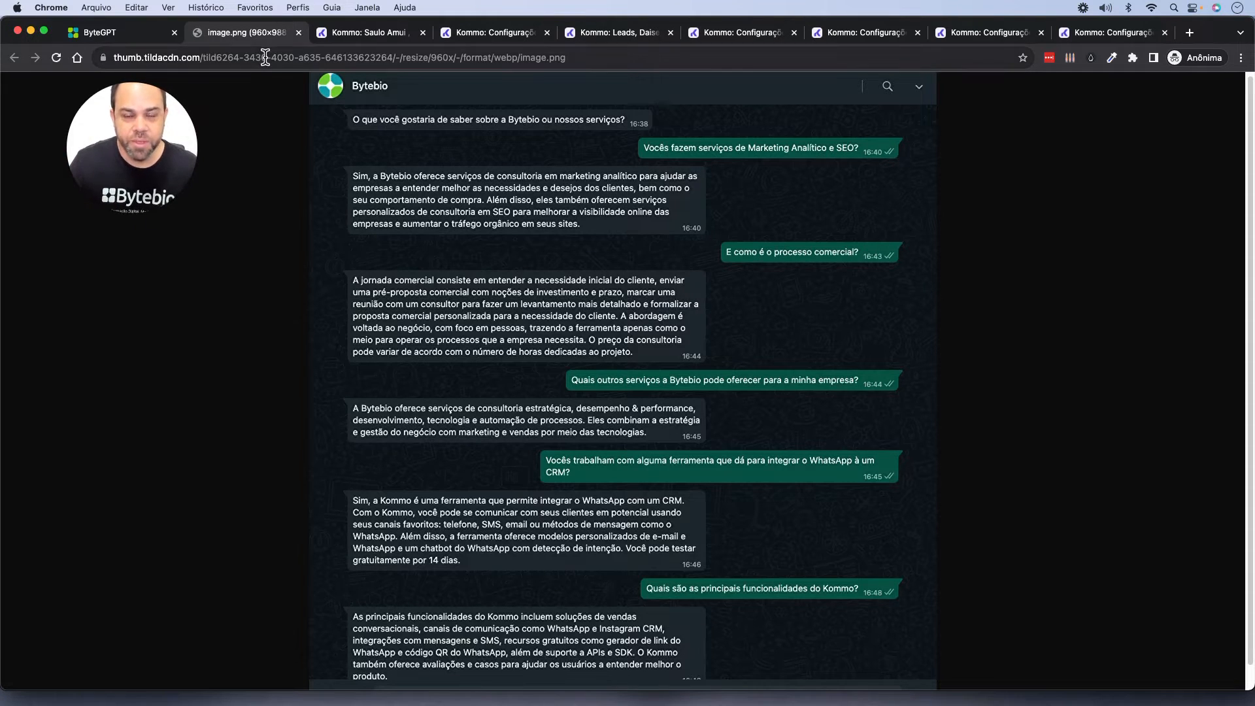
Open the lead's chat in Kommo and send it the message "oi" from WhatsApp Web
{"action": "left_click", "coordinate": [358, 34]}
{"action": "left_click_drag", "start_coordinate": [154, 127], "coordinate": [146, 267]}
{"action": "mouse_move", "coordinate": [137, 313]}
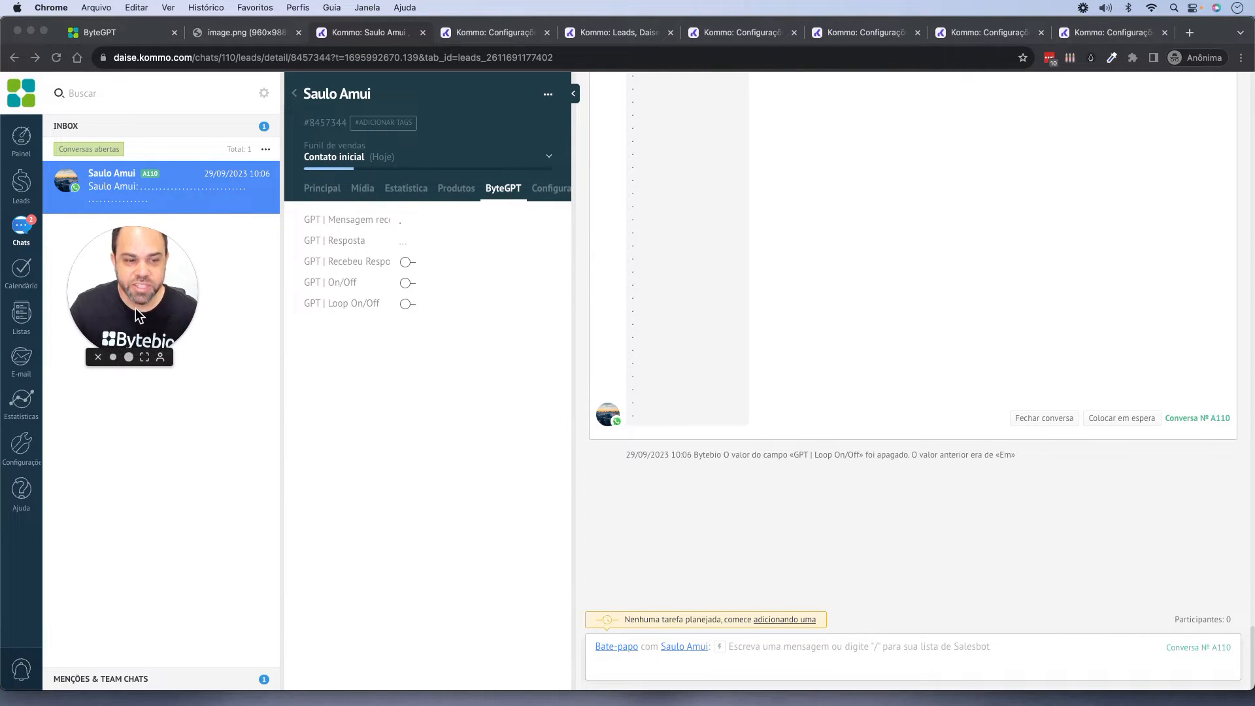
{"action": "left_click_drag", "start_coordinate": [0, 128], "coordinate": [0, 111]}
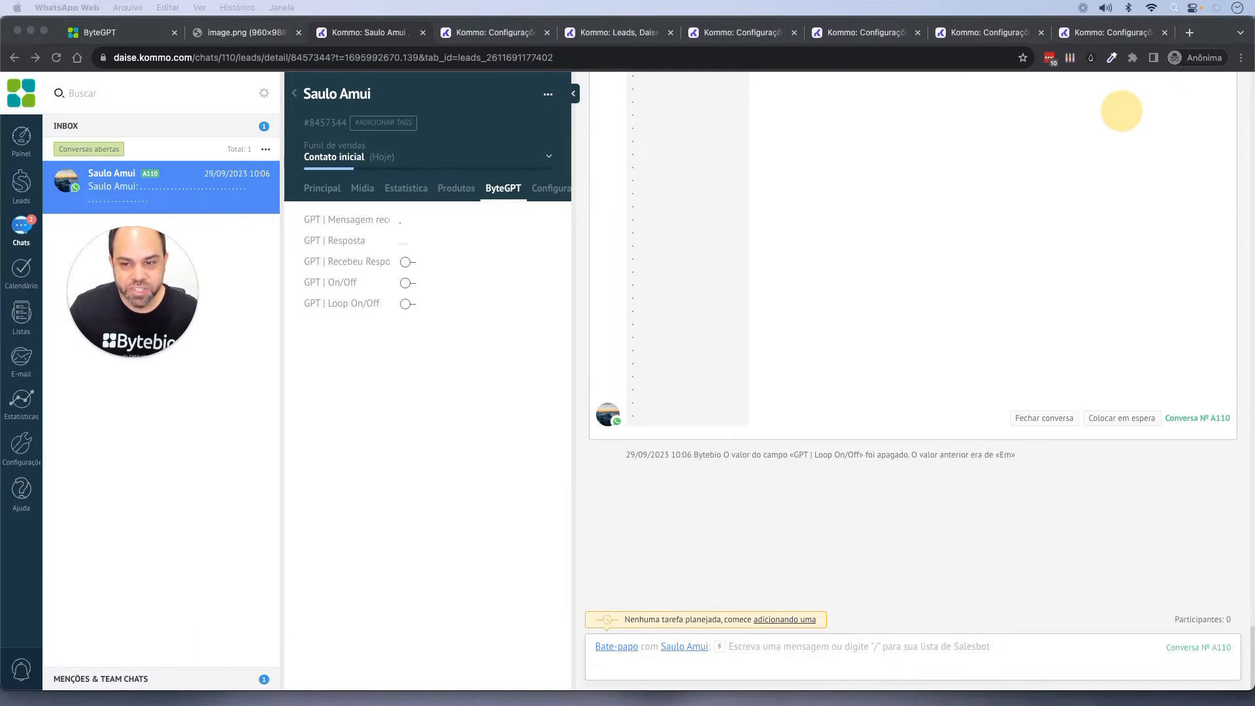
{"action": "left_click", "coordinate": [972, 523]}
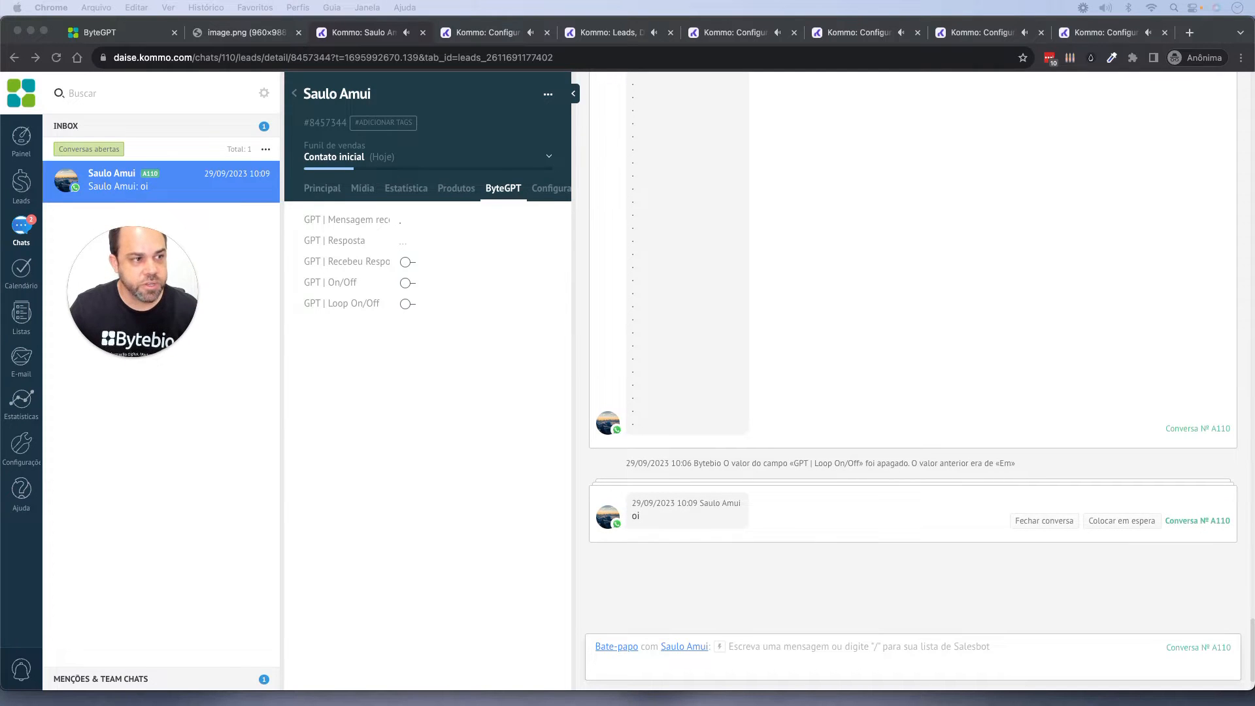
{"action": "left_click_drag", "start_coordinate": [0, 144], "coordinate": [301, 142]}
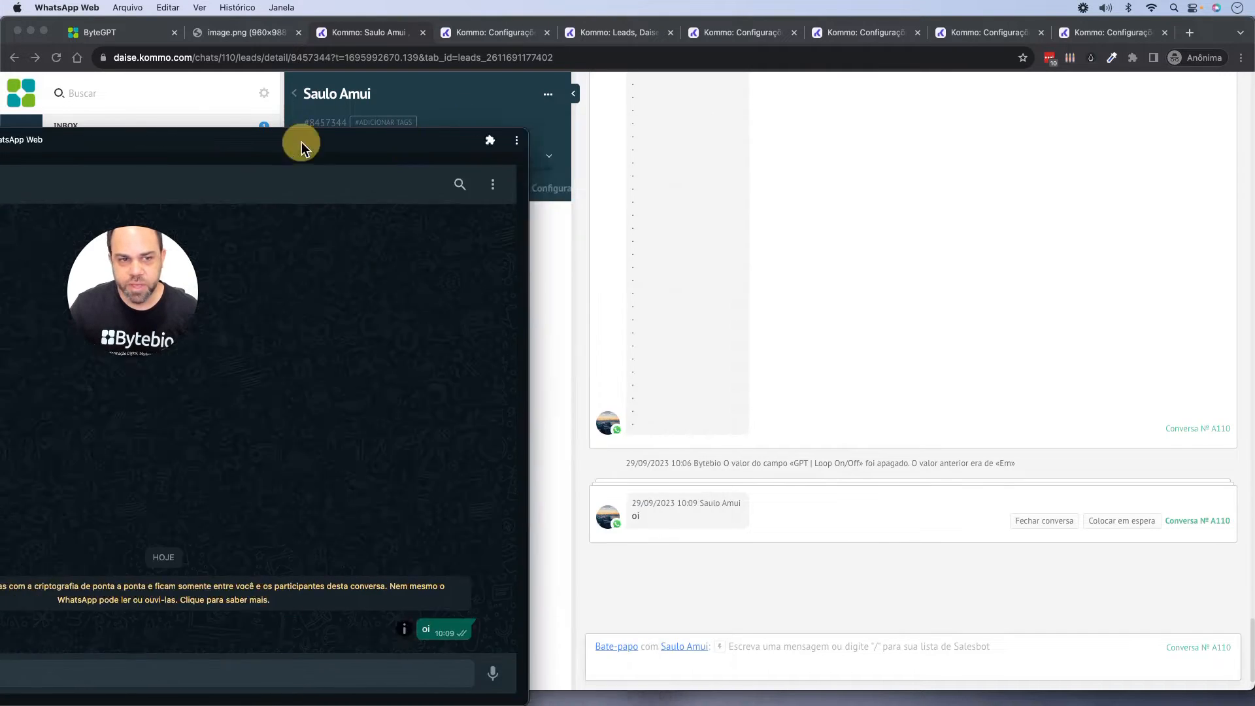
{"action": "key", "text": "super+h"}
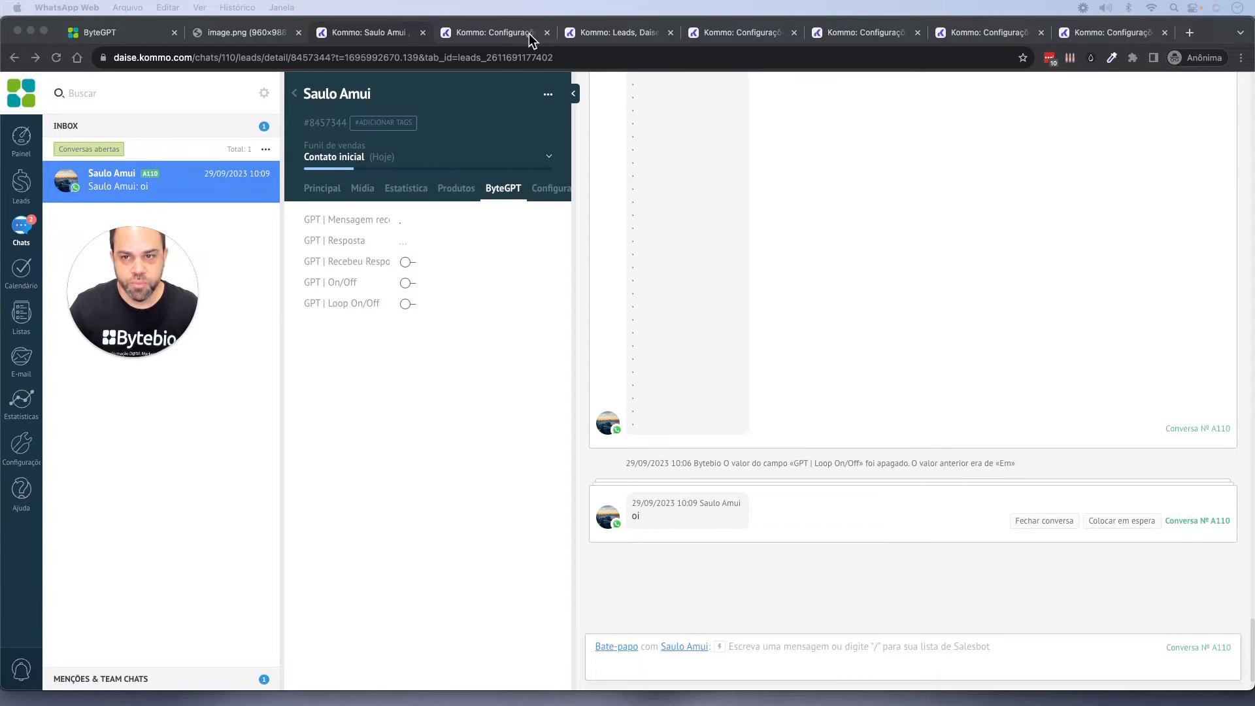
Locate the ByteGPT [TEMPLATE] bot in the Salesbots list of the communication tools settings
{"action": "left_click", "coordinate": [503, 30]}
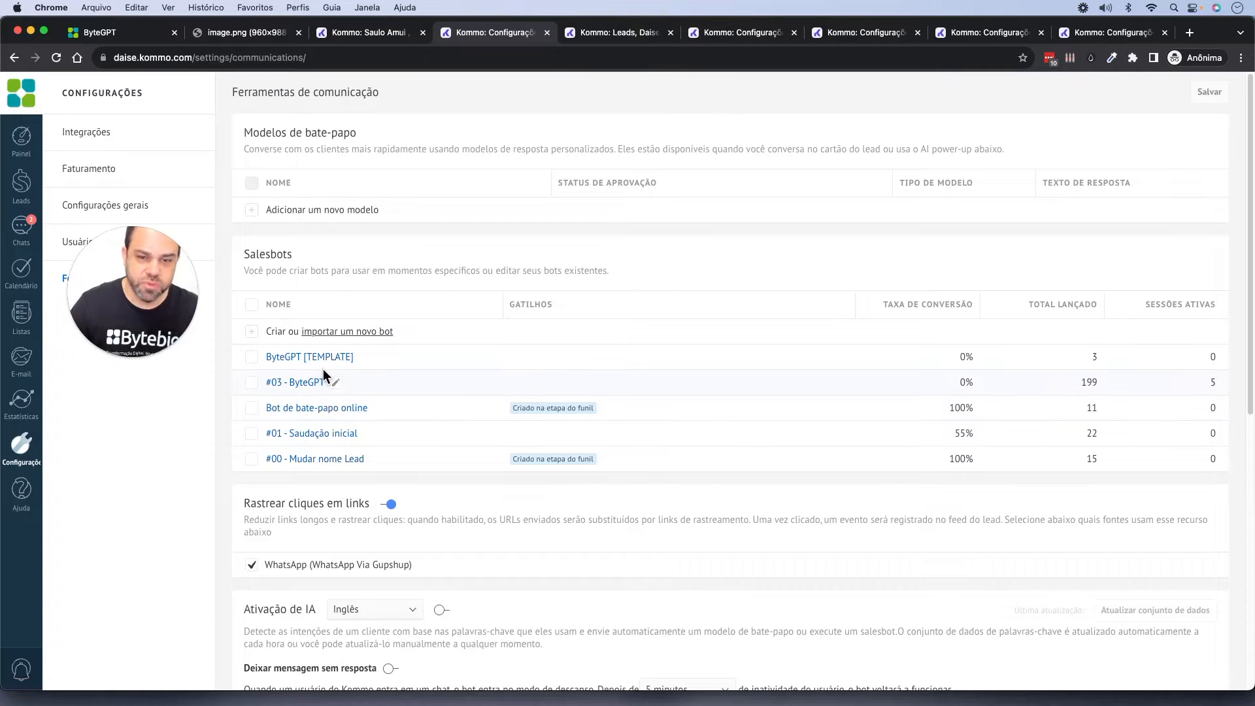
{"action": "left_click", "coordinate": [252, 359]}
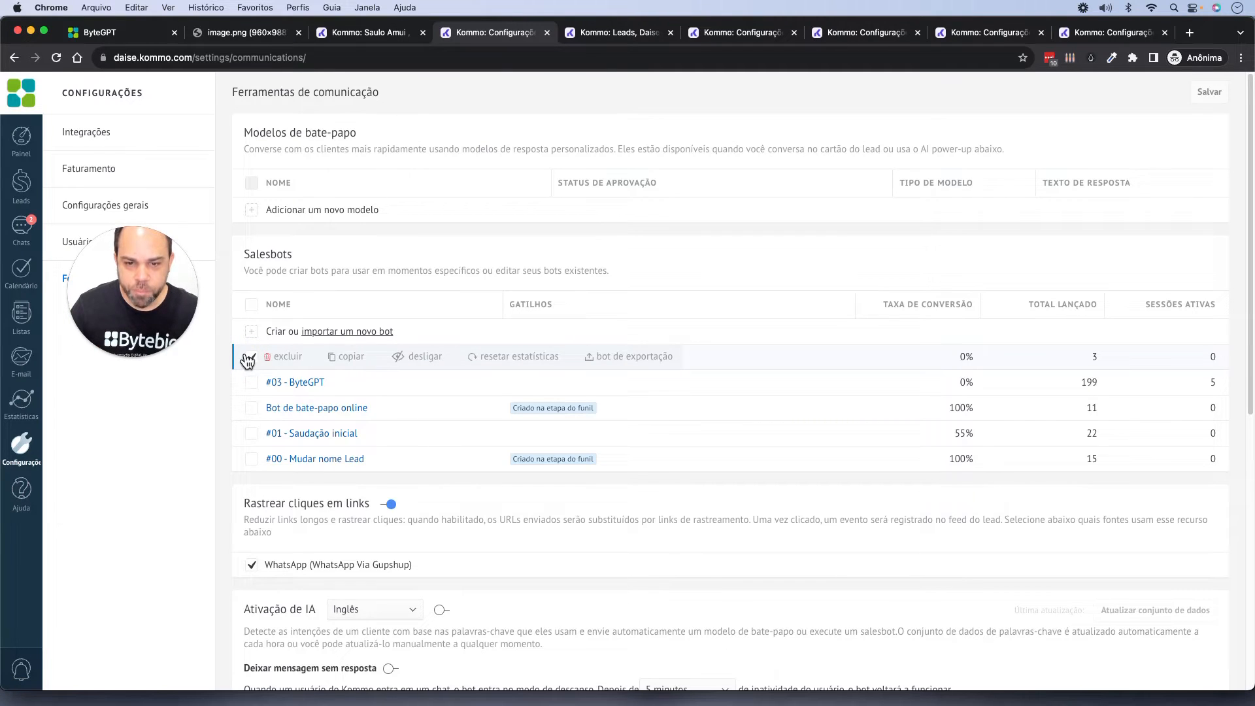
{"action": "left_click", "coordinate": [249, 359]}
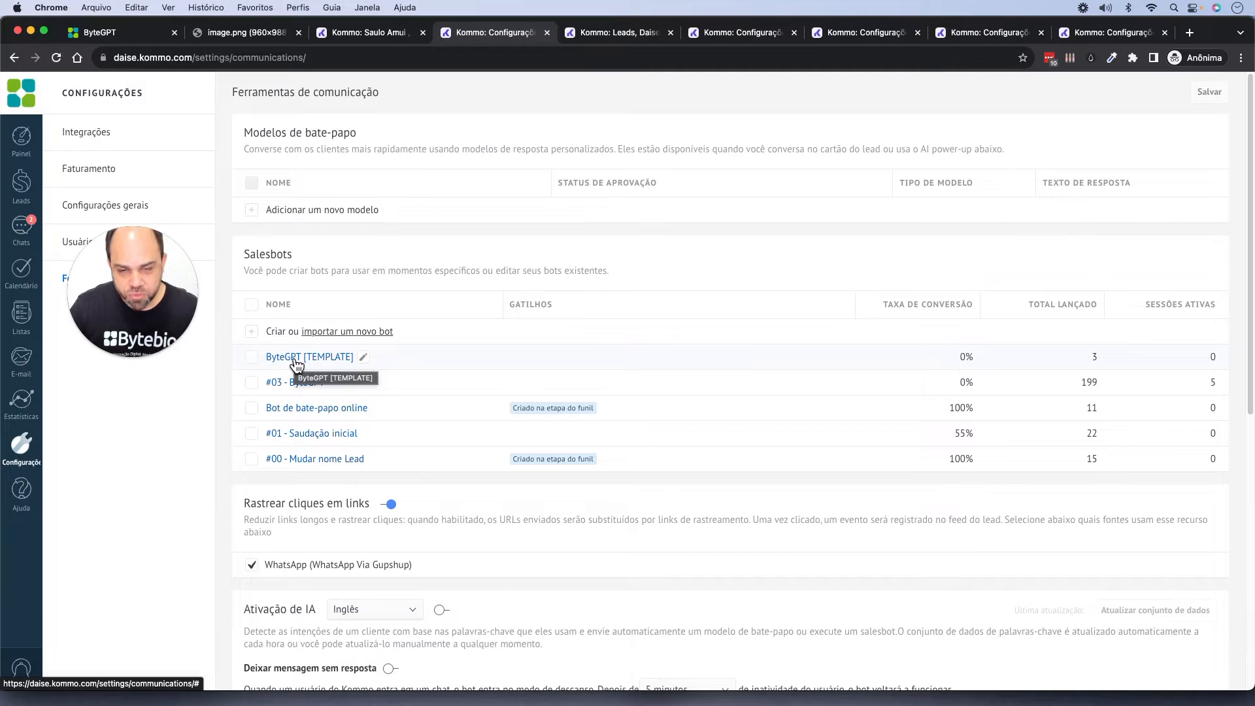
Launch the ByteGPT [TEMPLATE] salesbot in the lead's chat, reload the page and check the active bots
{"action": "left_click", "coordinate": [354, 33]}
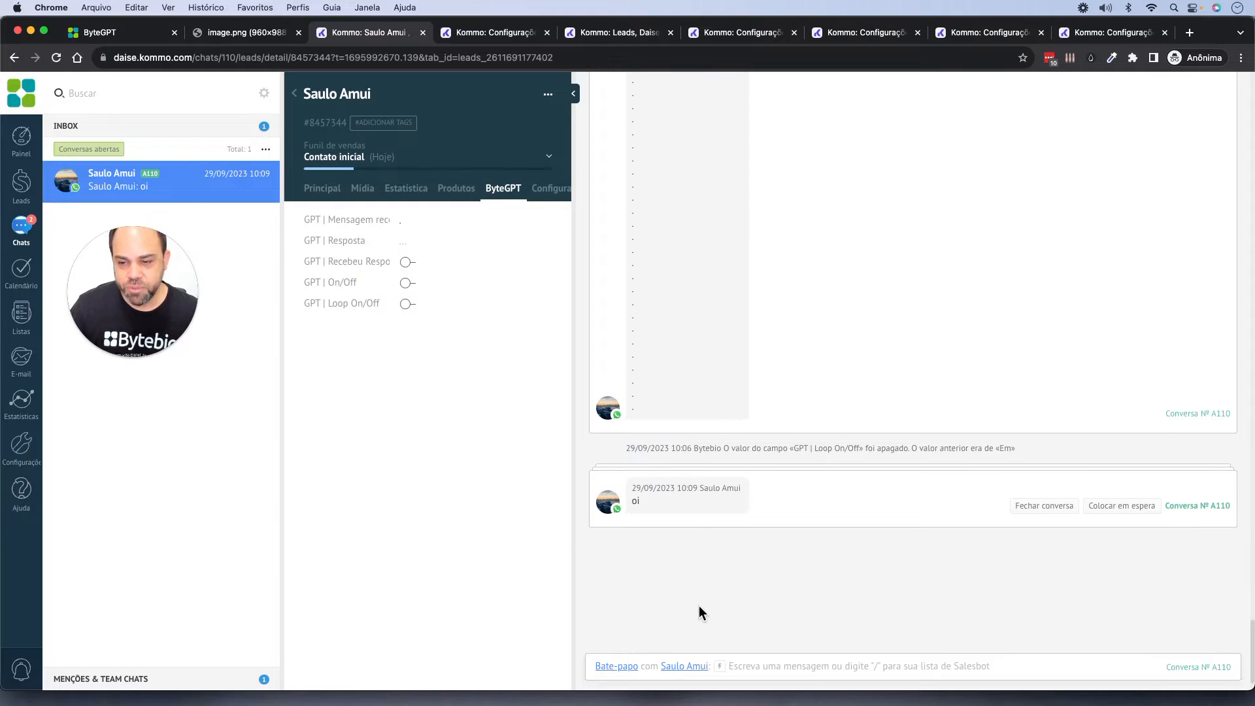
{"action": "left_click", "coordinate": [720, 665]}
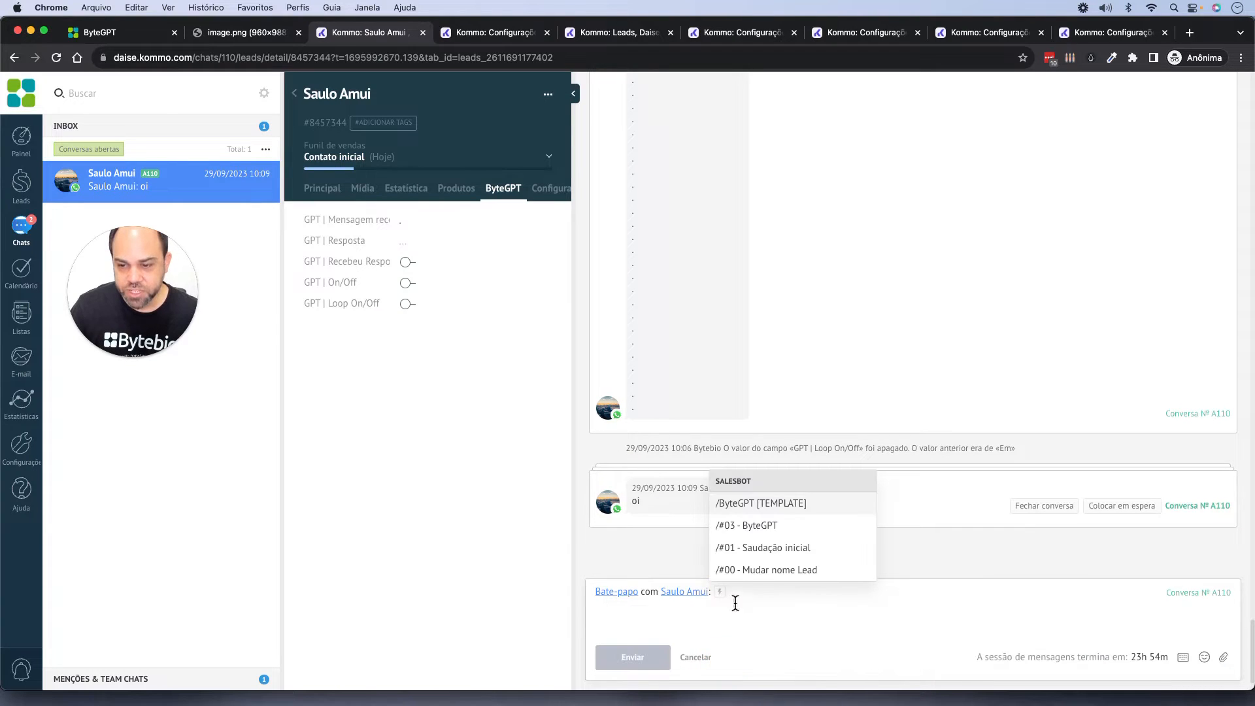
{"action": "left_click", "coordinate": [752, 504]}
{"action": "left_click", "coordinate": [634, 658]}
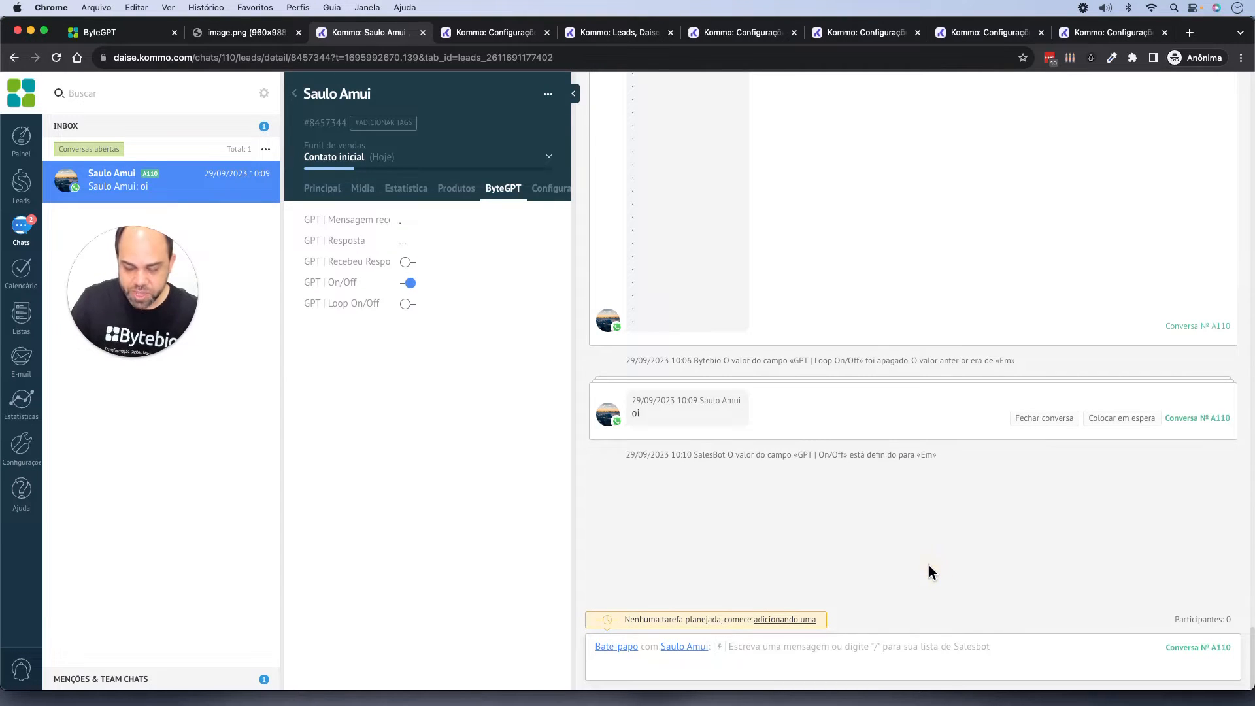
{"action": "key", "text": "super+r"}
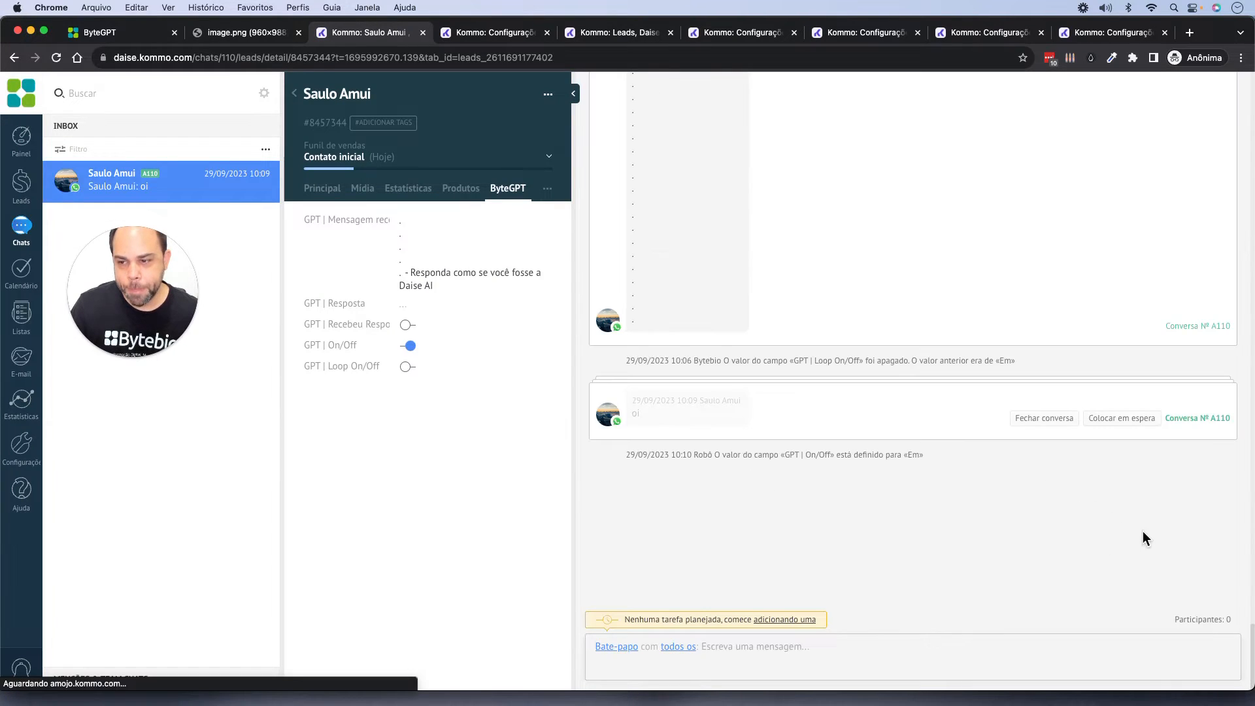
{"action": "mouse_move", "coordinate": [1224, 619]}
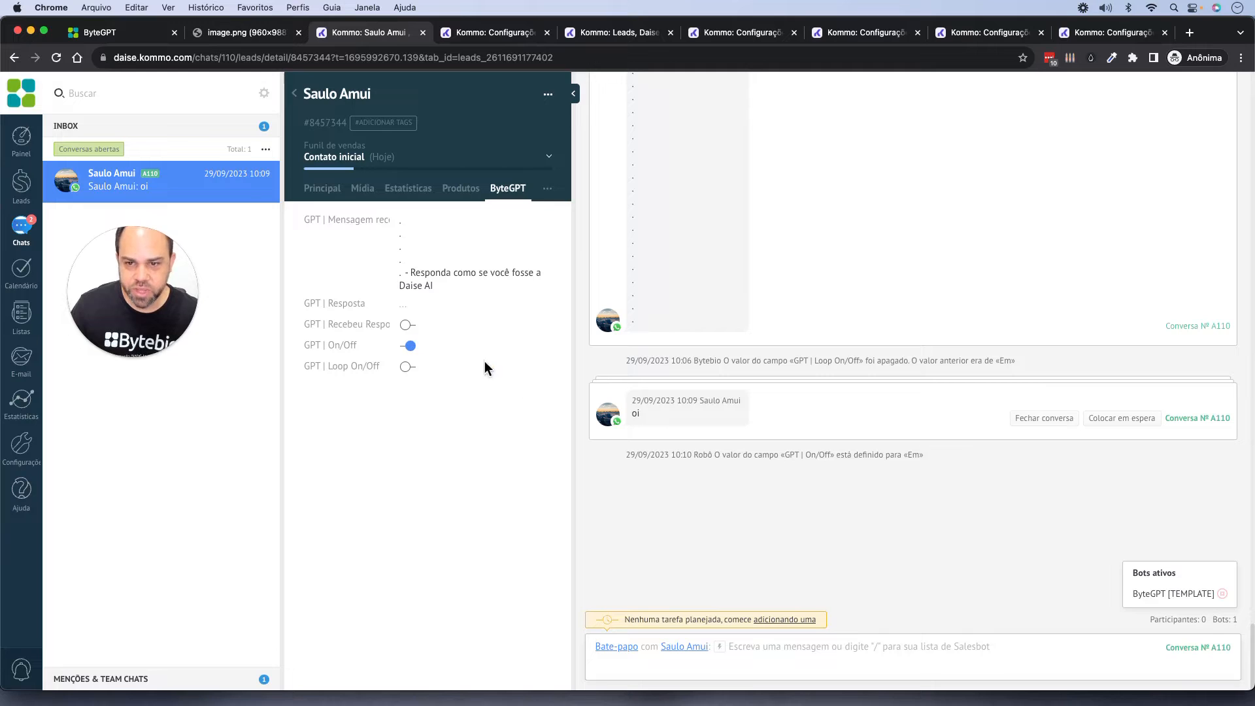
Clear the lead's "GPT | Mensagem recebida" field
{"action": "double_click", "coordinate": [442, 279]}
{"action": "key", "text": "super+a"}
{"action": "key", "text": "BackSpace"}
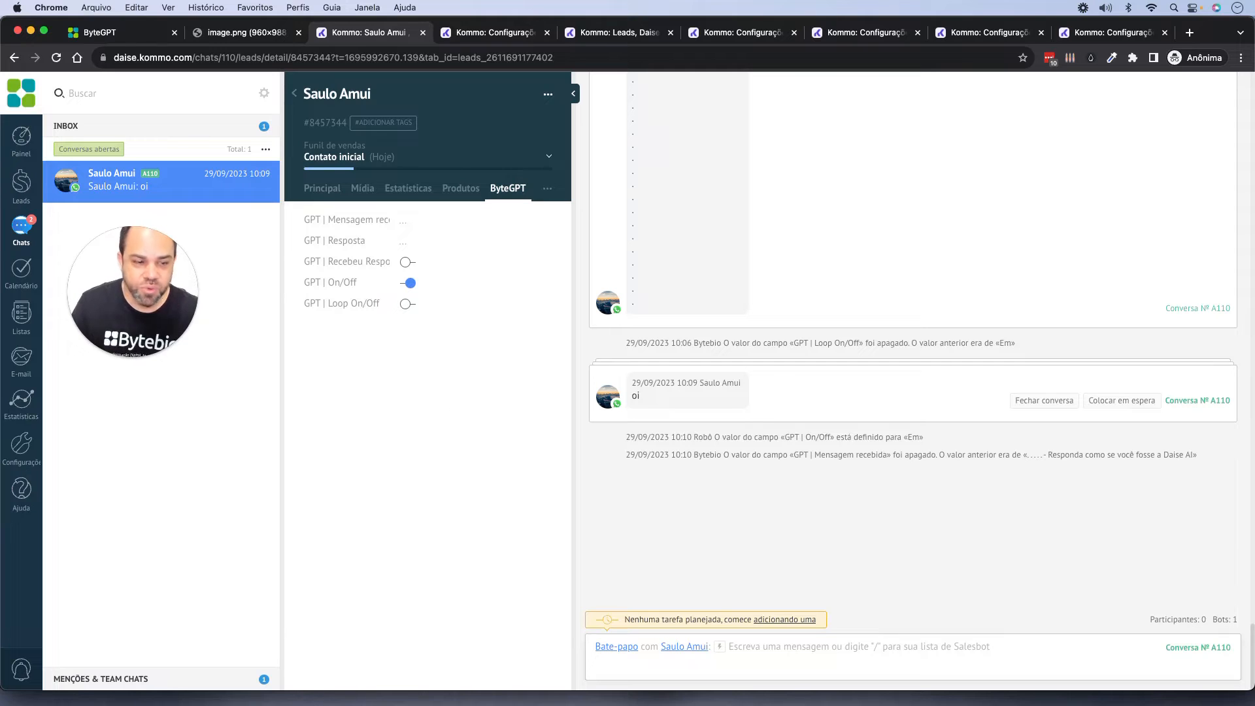
Switch to WhatsApp Web, send the bot "O que você faz?" and check its reply in the lead's Kommo chat
{"action": "key", "text": "super+Tab"}
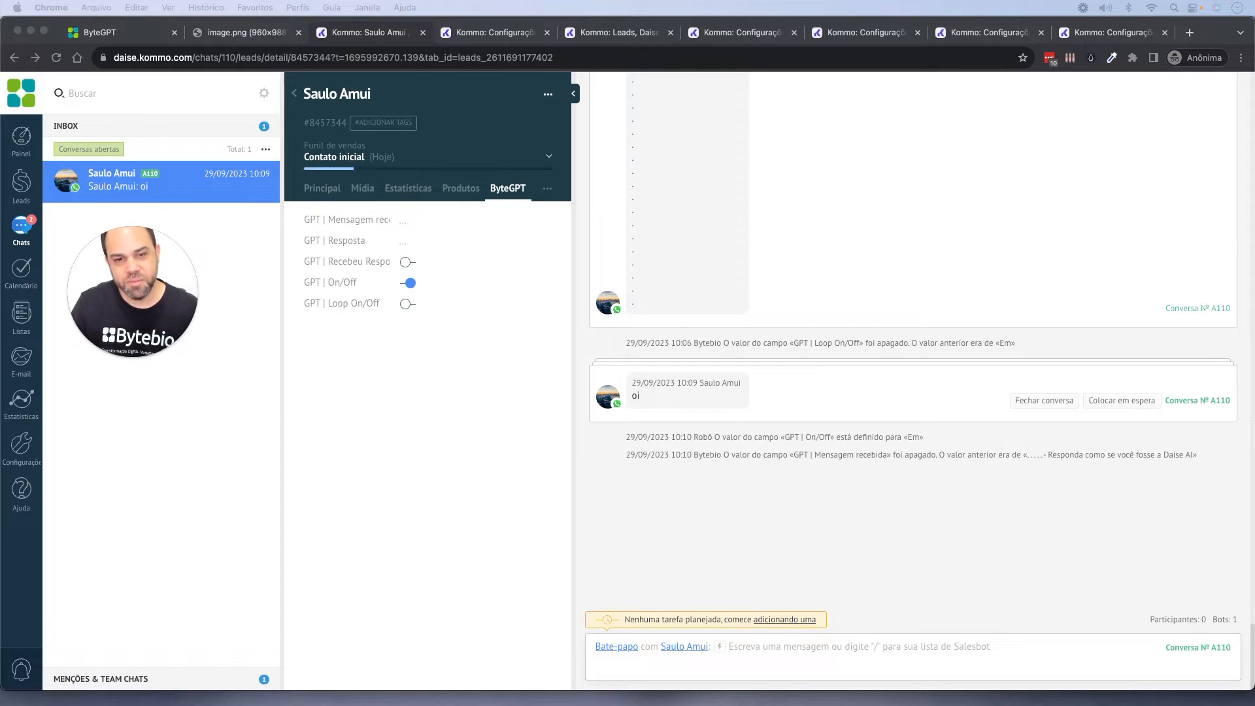
{"action": "left_click_drag", "start_coordinate": [249, 131], "coordinate": [506, 119]}
{"action": "left_click", "coordinate": [512, 119]}
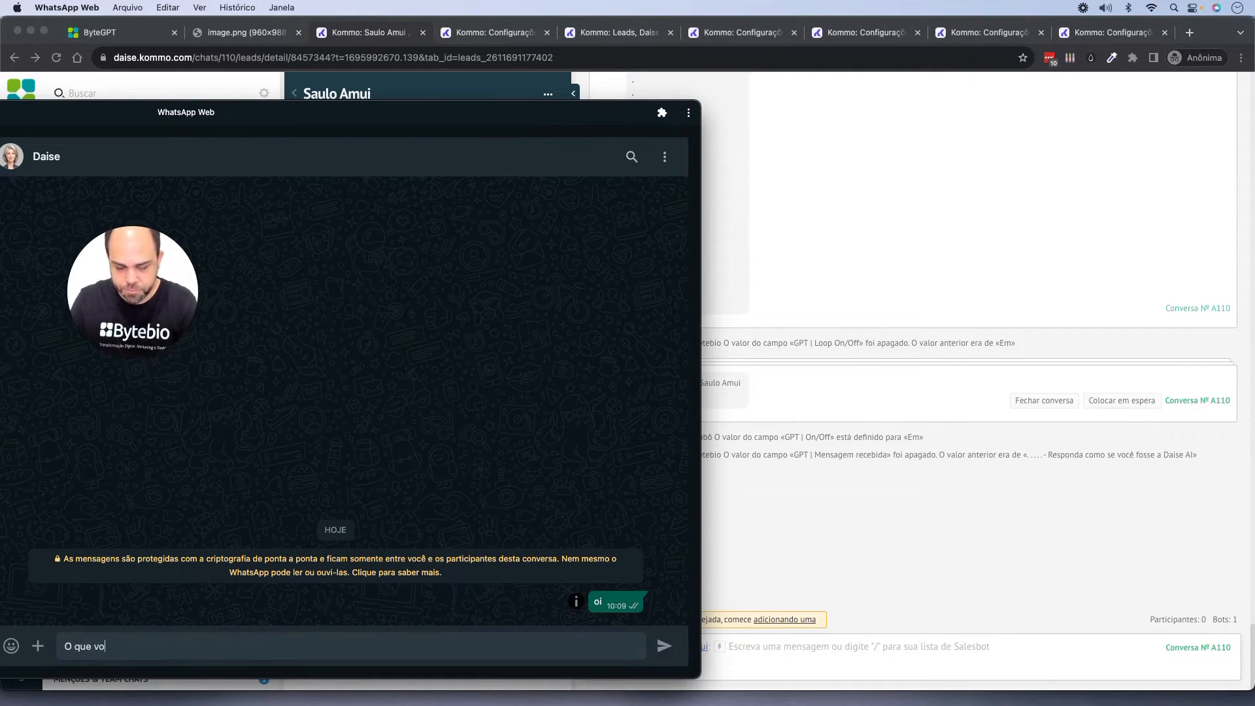
{"action": "type", "text": "O que você faz"}
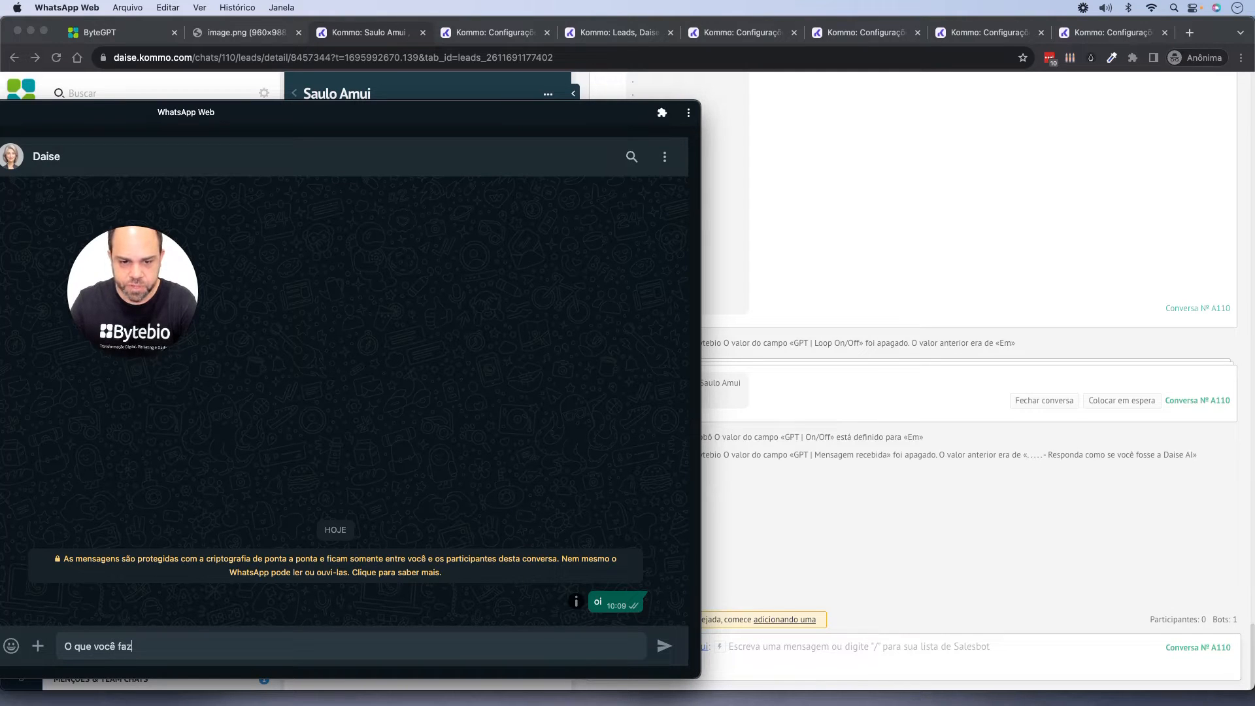
{"action": "type", "text": "?"}
{"action": "key", "text": "Return"}
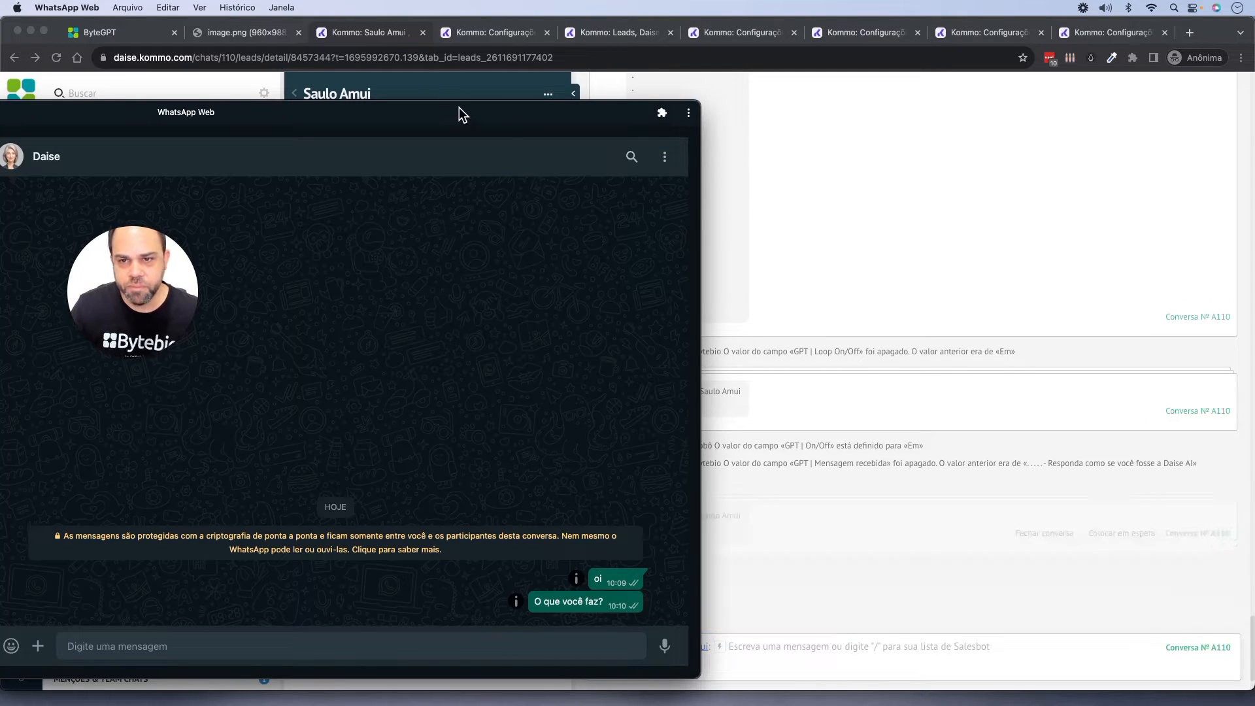
{"action": "left_click_drag", "start_coordinate": [459, 110], "coordinate": [0, 190]}
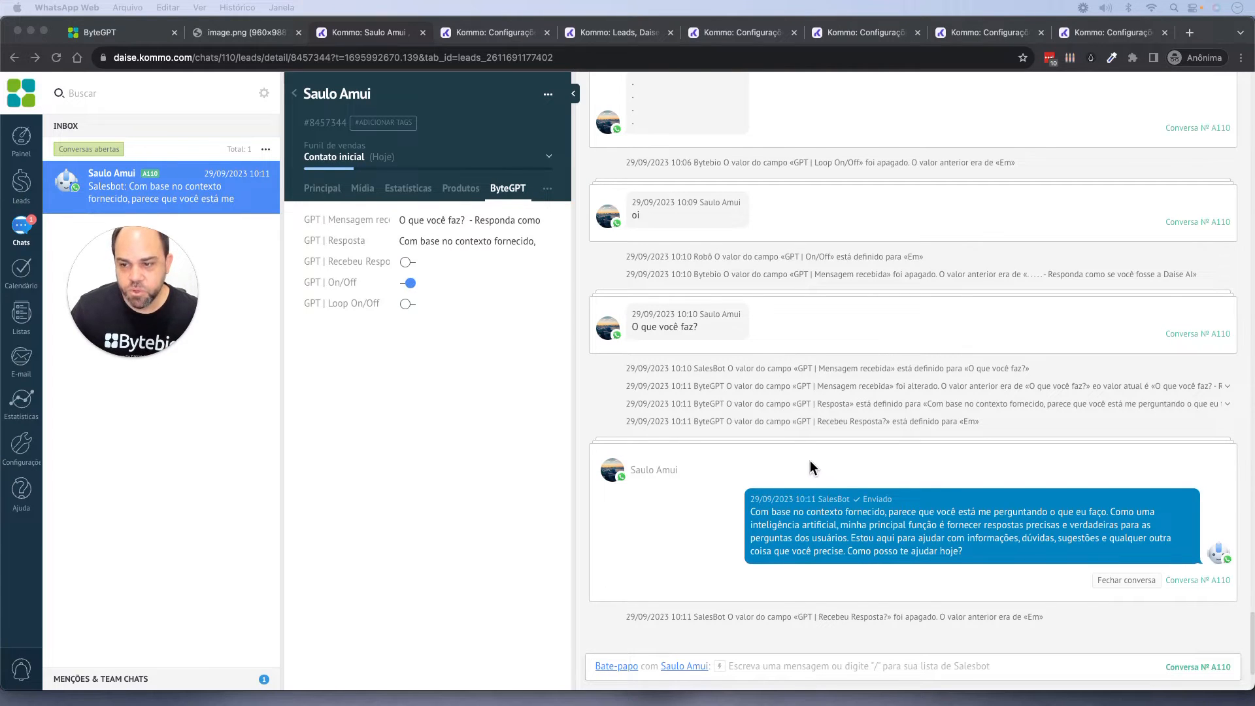
{"action": "scroll", "coordinate": [809, 460], "scroll_direction": "down", "scroll_amount": 3}
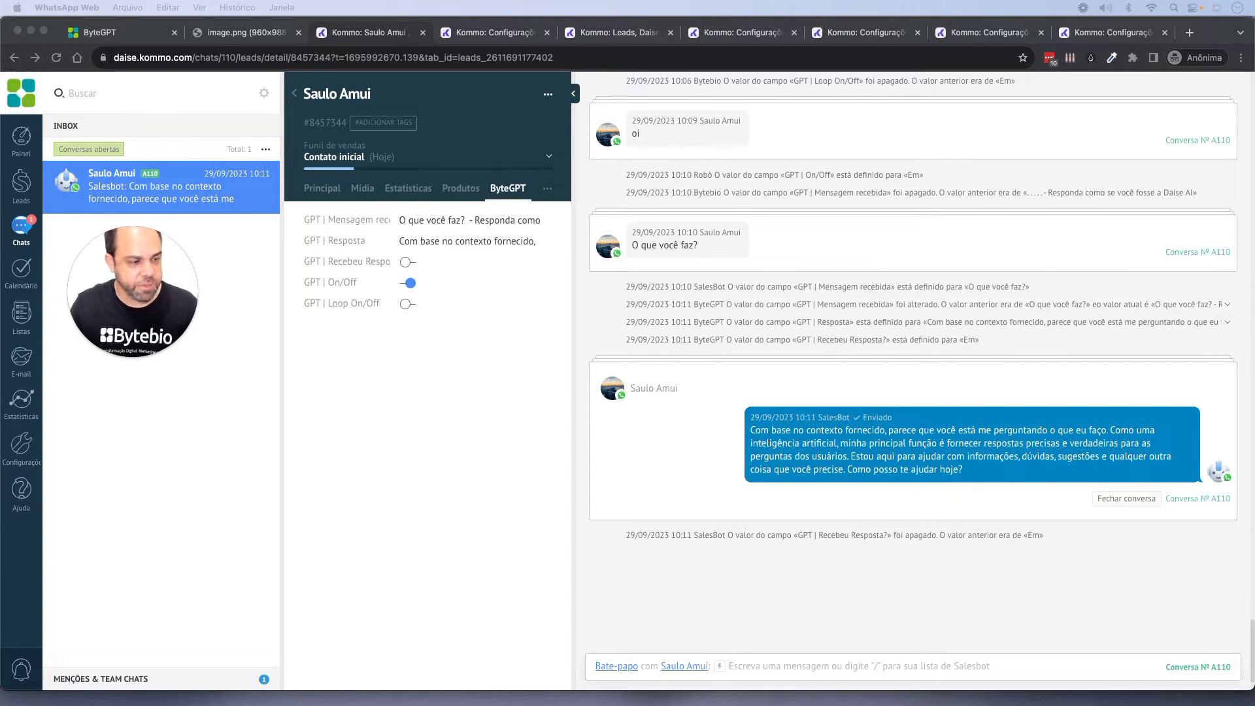
Send the bot "Onde fica Sacramento?" in WhatsApp Web and follow the field changes and reply in the Kommo chat
{"action": "left_click_drag", "start_coordinate": [0, 124], "coordinate": [378, 117]}
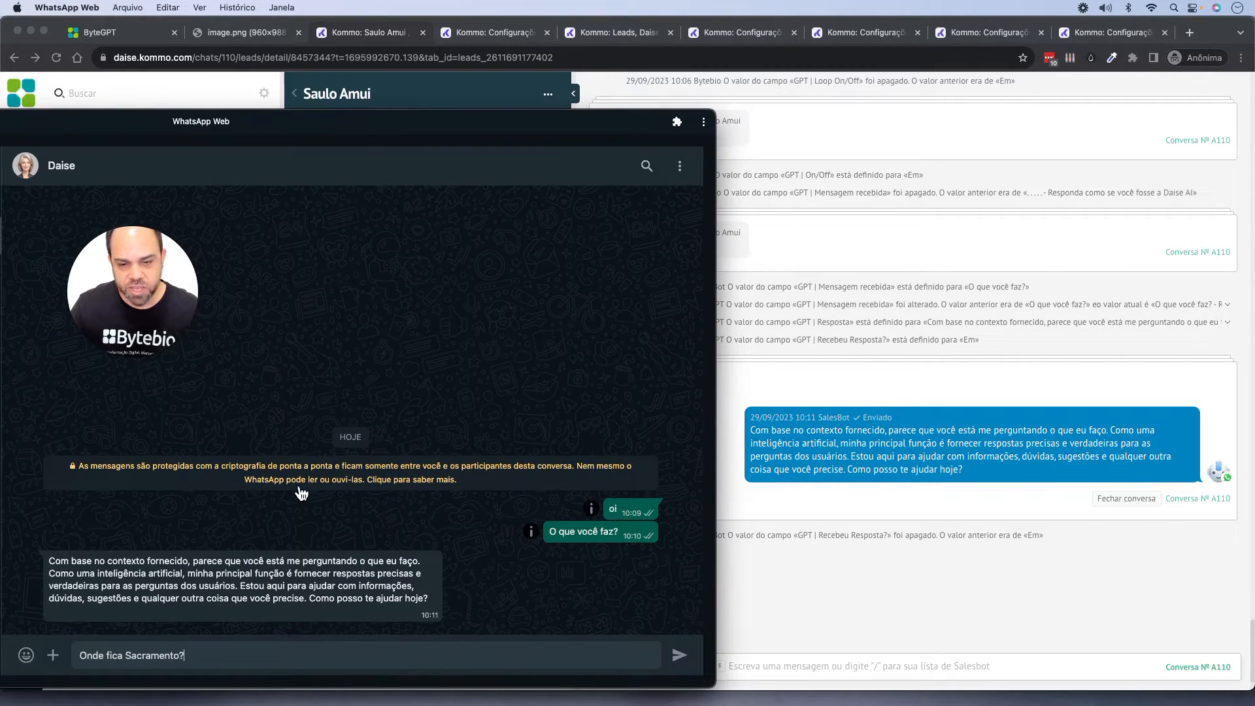
{"action": "key", "text": "Return"}
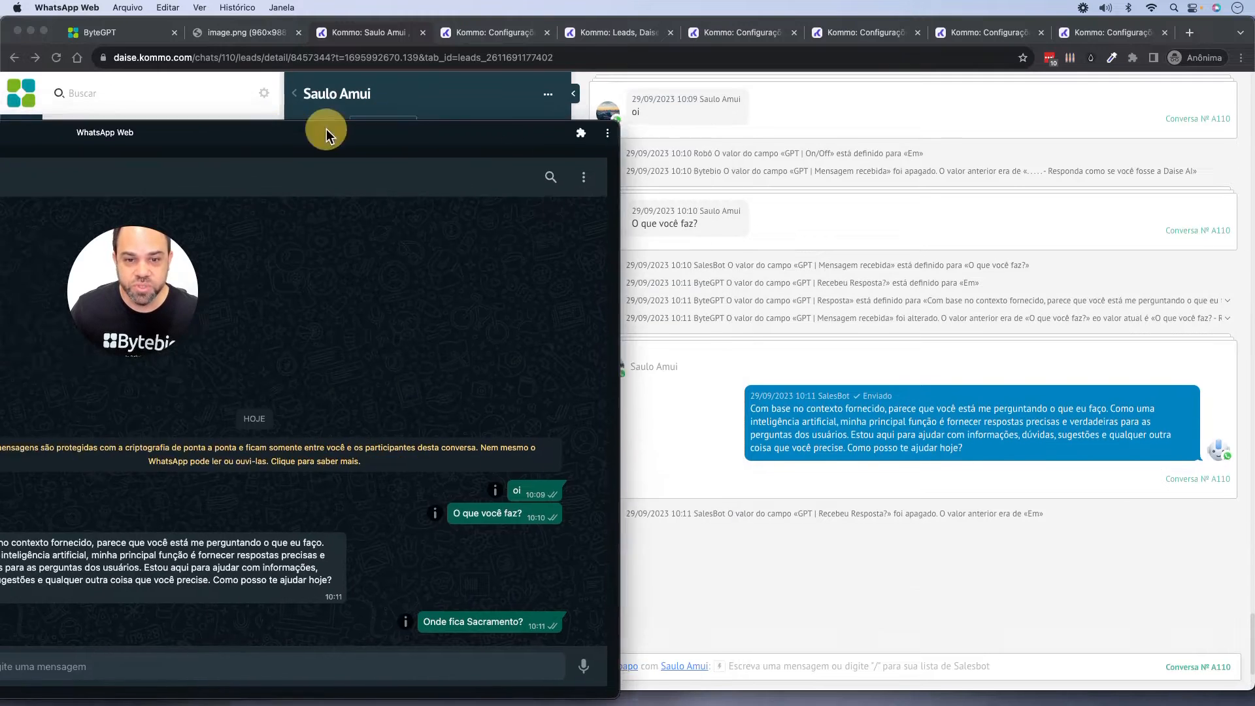
{"action": "left_click", "coordinate": [1150, 112]}
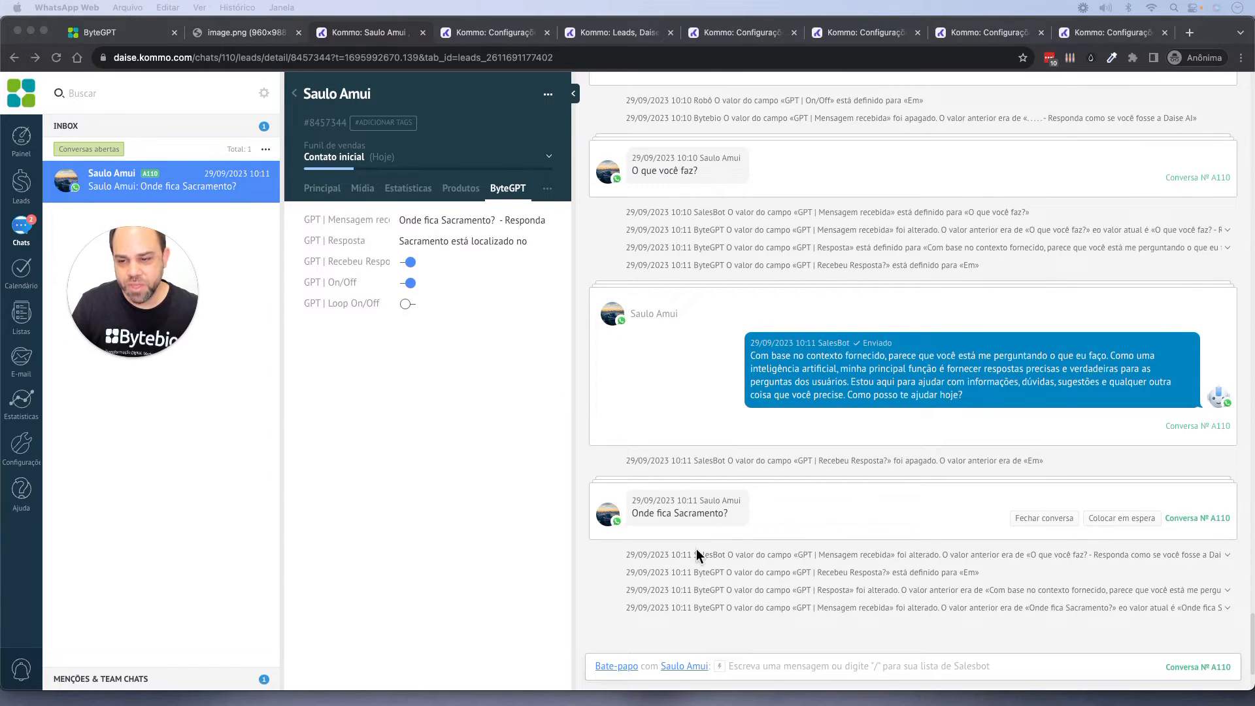
{"action": "scroll", "coordinate": [719, 562], "scroll_direction": "down", "scroll_amount": 2}
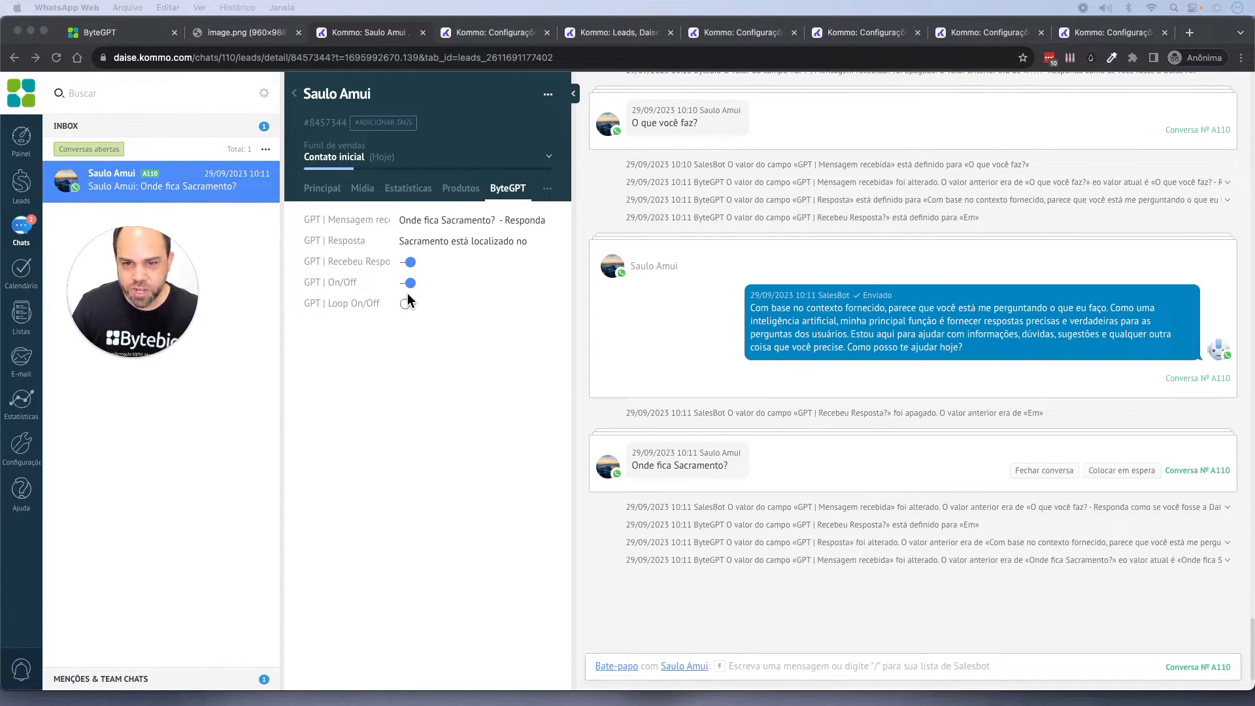
{"action": "scroll", "coordinate": [730, 503], "scroll_direction": "down", "scroll_amount": 3}
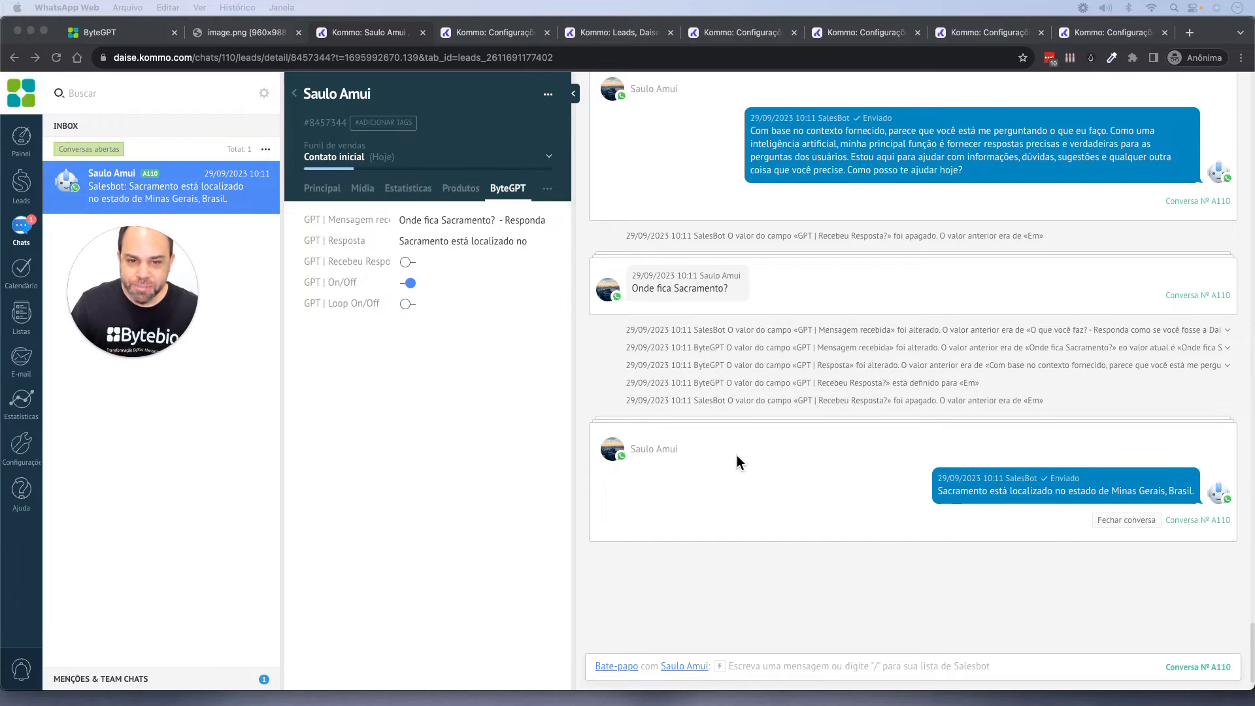
{"action": "scroll", "coordinate": [736, 455], "scroll_direction": "down", "scroll_amount": 1}
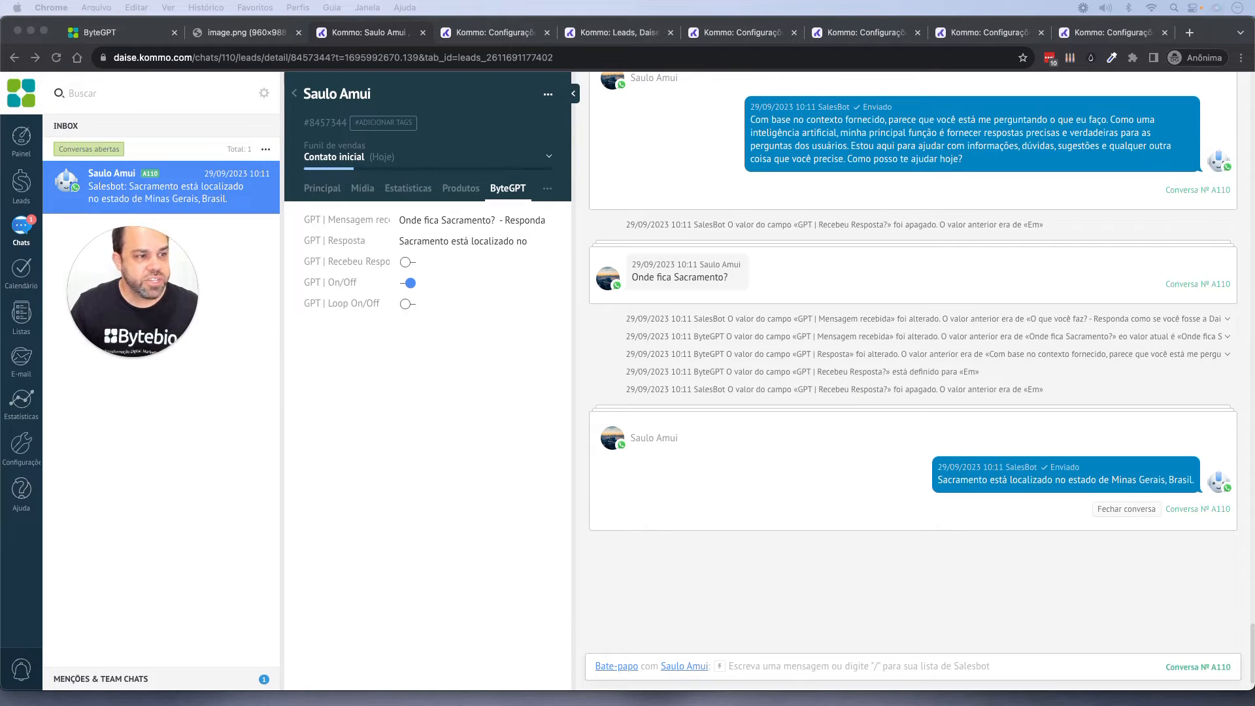
Open the ByteGPT [TEMPLATE] salesbot from the communication tools settings and examine its whole flow
{"action": "left_click", "coordinate": [477, 35]}
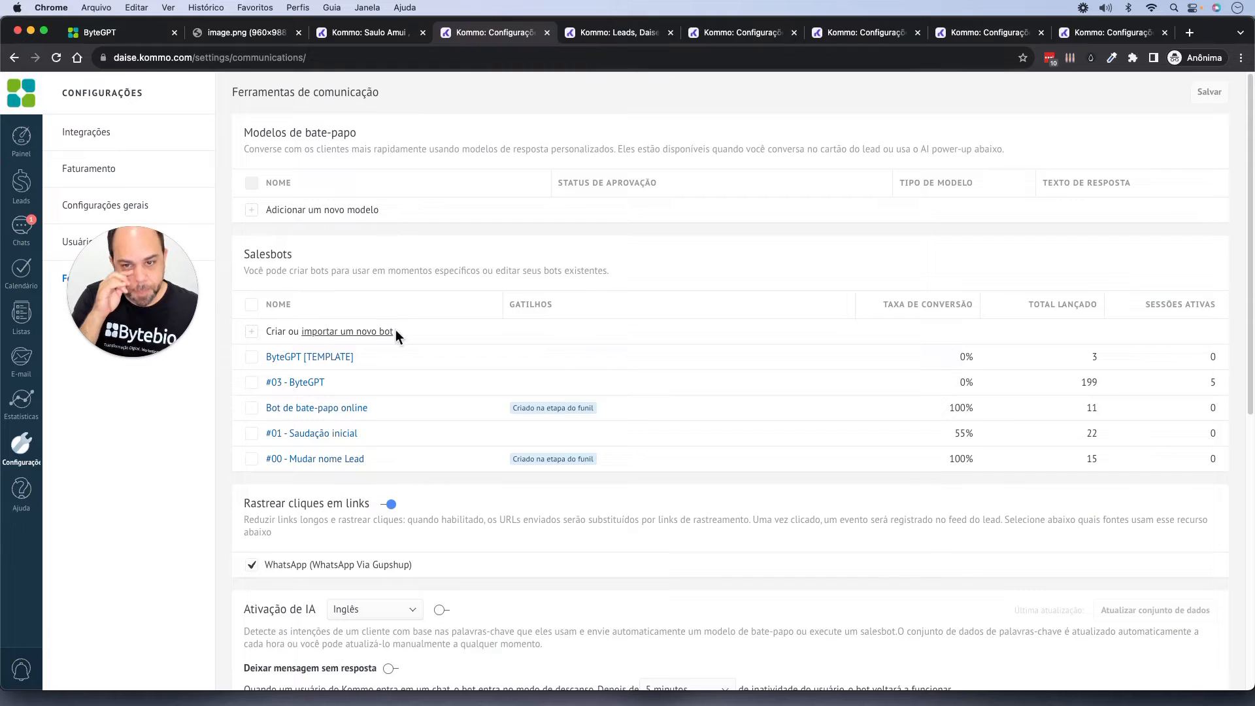
{"action": "left_click", "coordinate": [331, 357]}
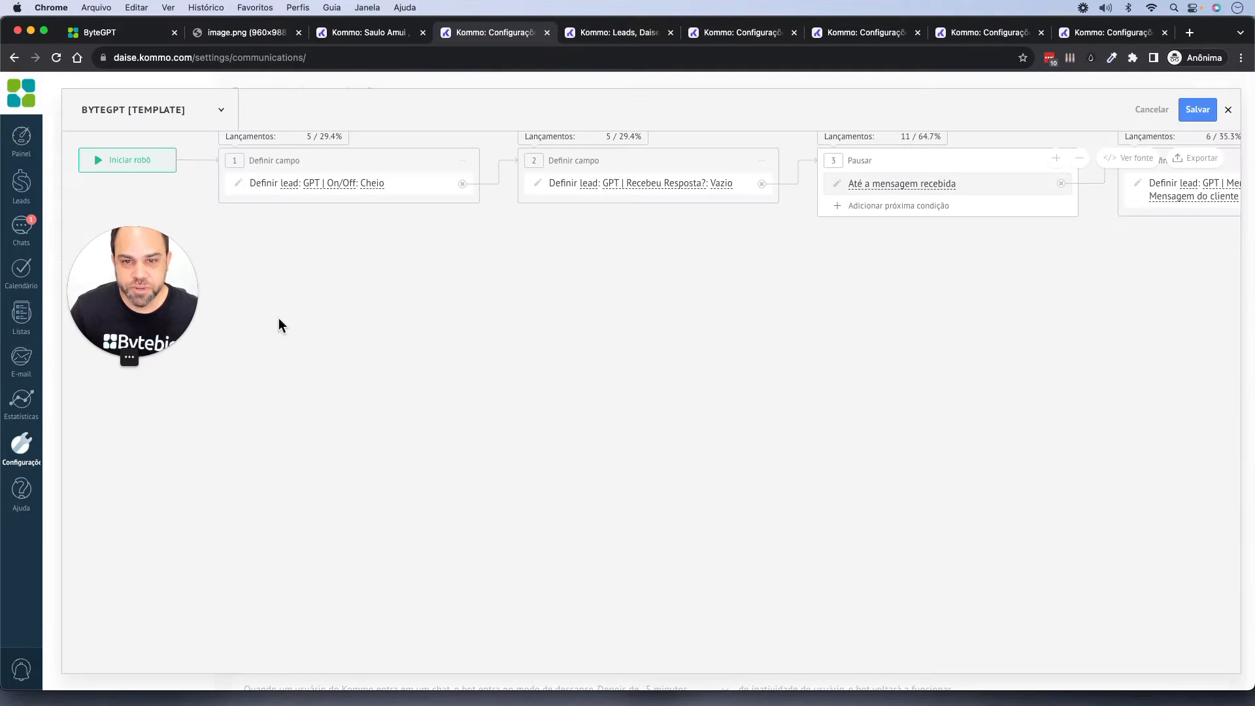
{"action": "scroll", "coordinate": [299, 318], "scroll_direction": "down", "scroll_amount": 5}
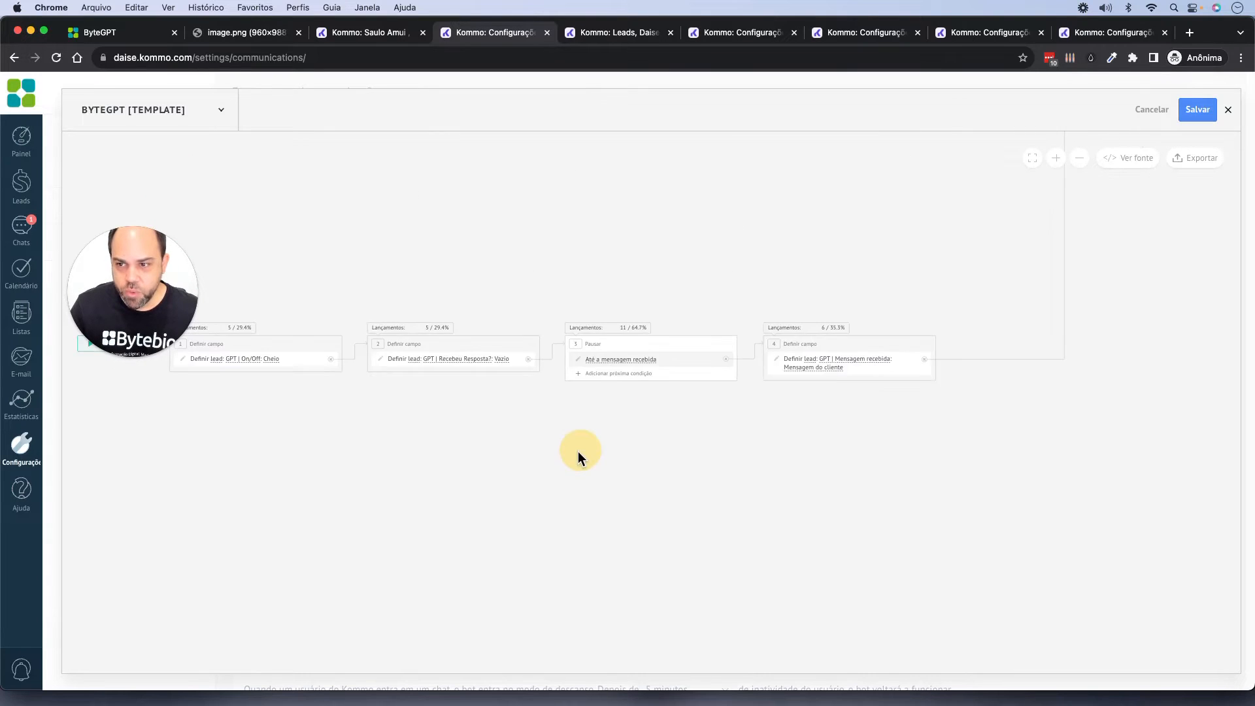
{"action": "scroll", "coordinate": [660, 410], "scroll_direction": "down", "scroll_amount": 5}
{"action": "left_click_drag", "start_coordinate": [752, 229], "coordinate": [366, 307]}
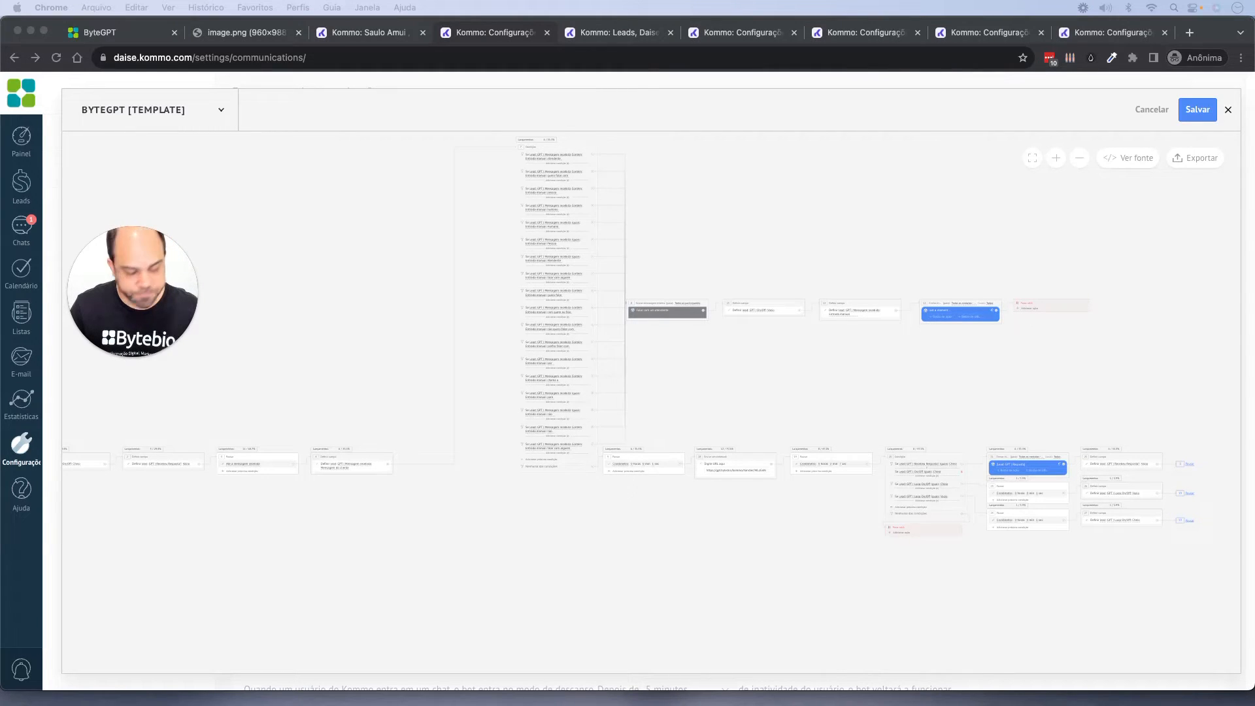
{"action": "left_click", "coordinate": [443, 178]}
{"action": "key", "text": "super+t"}
{"action": "type", "text": "https://www.canva.com/design/DAFvsiG6u1w/9VnX_hfRhkT8ArczfxrGhw/view?utm_content=DAFvsiG6u1w&utm_campaign=designshare&utm_medium=link&utm_source=publishsharelink"}
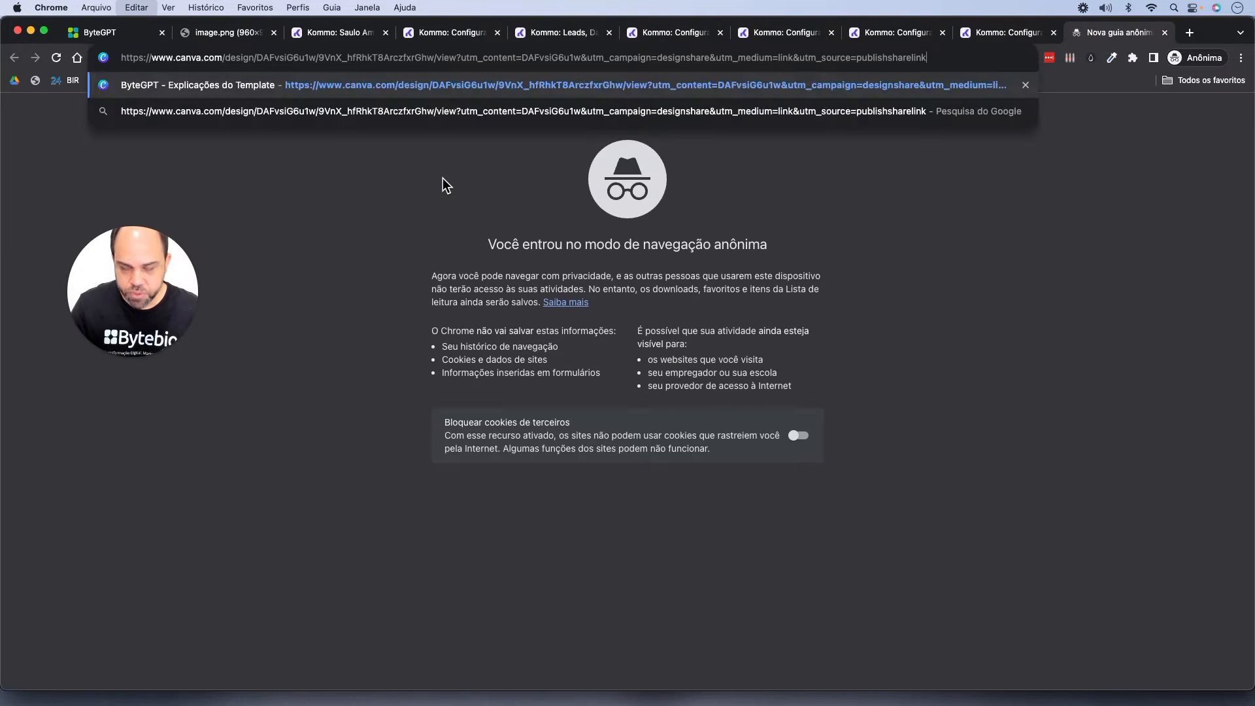
{"action": "key", "text": "Return"}
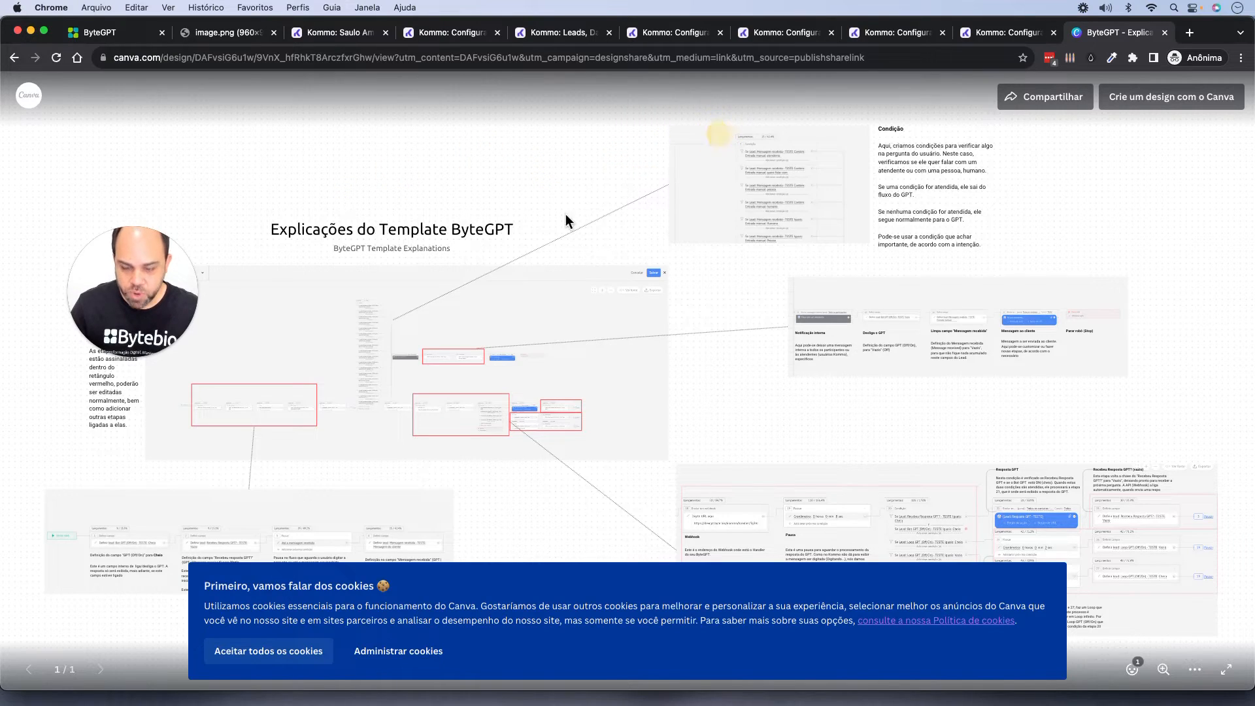
Examine the template overview diagram and the red-framed flow steps marked "Não alterar"
{"action": "scroll", "coordinate": [555, 260], "scroll_direction": "up", "scroll_amount": 5}
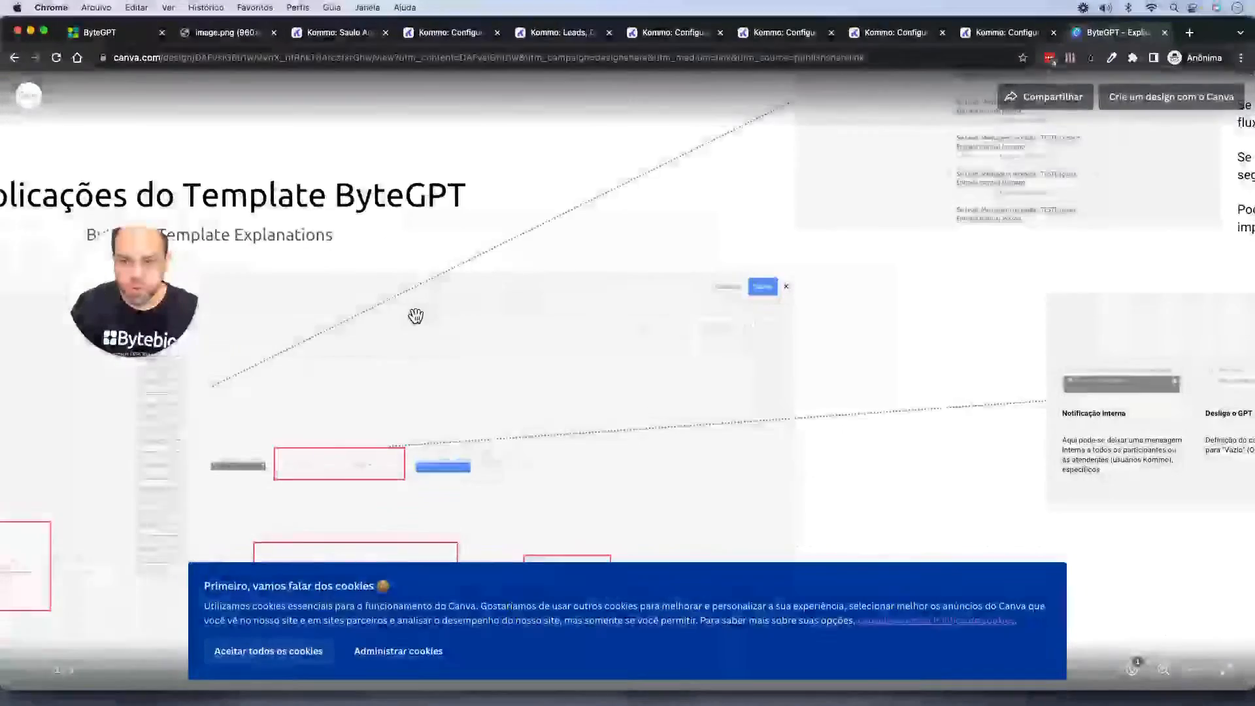
{"action": "left_click_drag", "start_coordinate": [417, 317], "coordinate": [917, 180]}
{"action": "left_click_drag", "start_coordinate": [686, 293], "coordinate": [654, 238]}
{"action": "left_click_drag", "start_coordinate": [128, 282], "coordinate": [120, 473]}
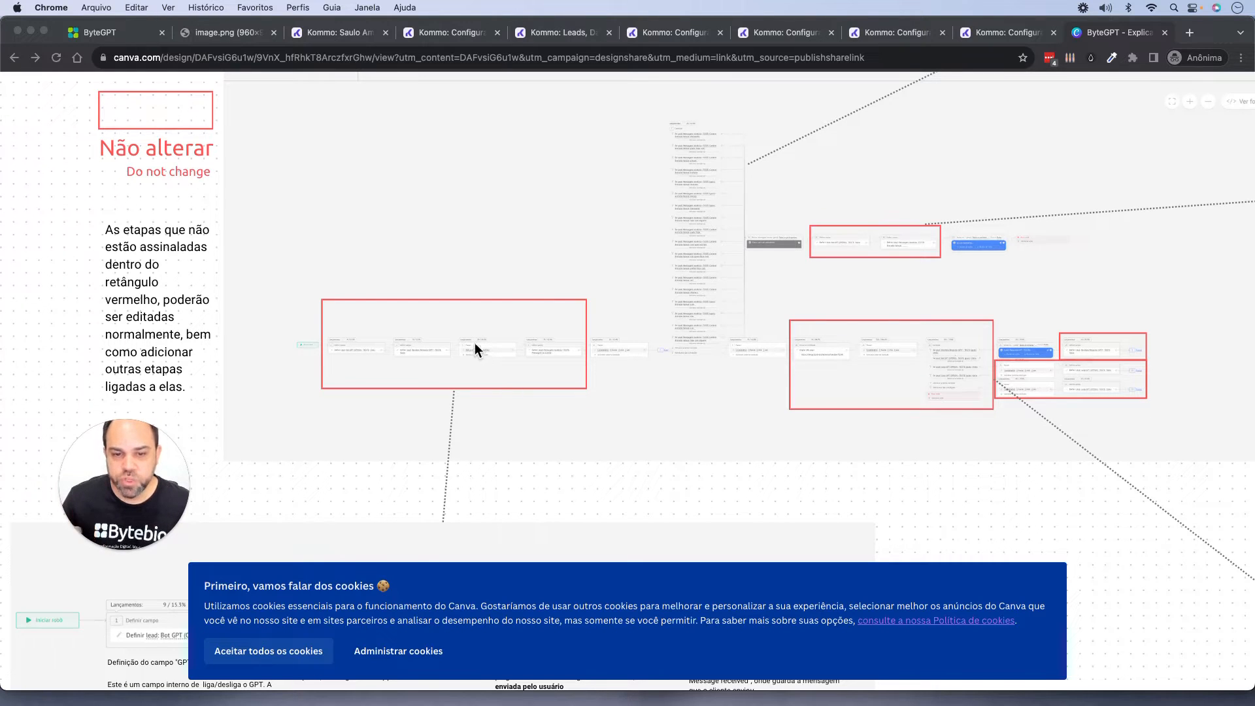
Accept all cookies and examine the explanations of flow steps 1 to 4, from the "GPT (Off/On)" field to the "Mensagem recebida" field
{"action": "mouse_move", "coordinate": [136, 499]}
{"action": "left_click_drag", "start_coordinate": [135, 500], "coordinate": [460, 237]}
{"action": "scroll", "coordinate": [385, 405], "scroll_direction": "down", "scroll_amount": 5}
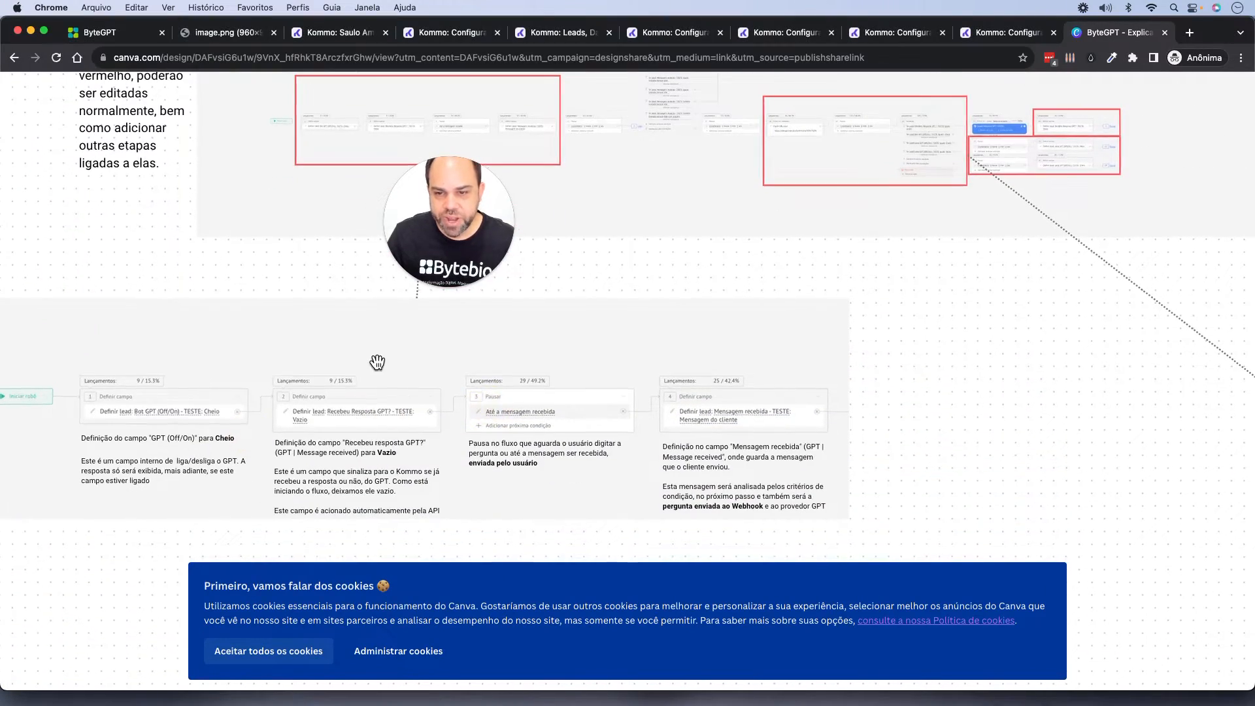
{"action": "left_click_drag", "start_coordinate": [456, 365], "coordinate": [558, 317]}
{"action": "scroll", "coordinate": [408, 379], "scroll_direction": "up", "scroll_amount": 3}
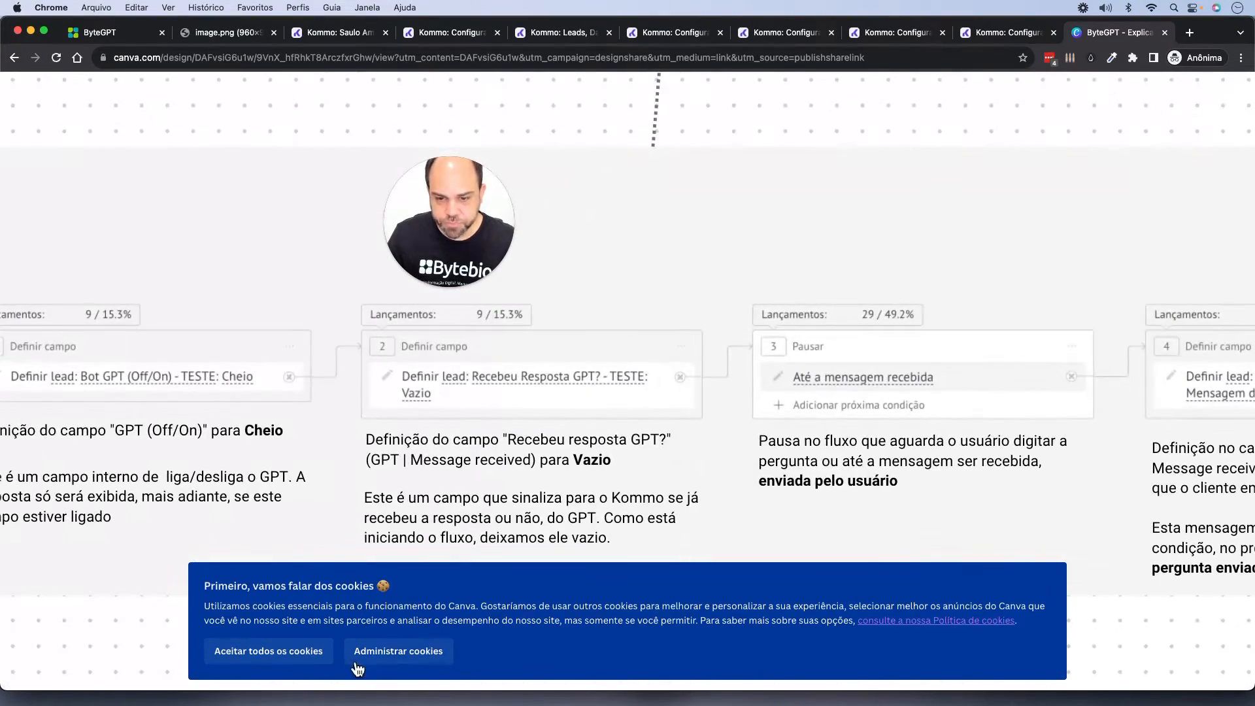
{"action": "left_click", "coordinate": [278, 652]}
{"action": "left_click_drag", "start_coordinate": [279, 586], "coordinate": [487, 577]}
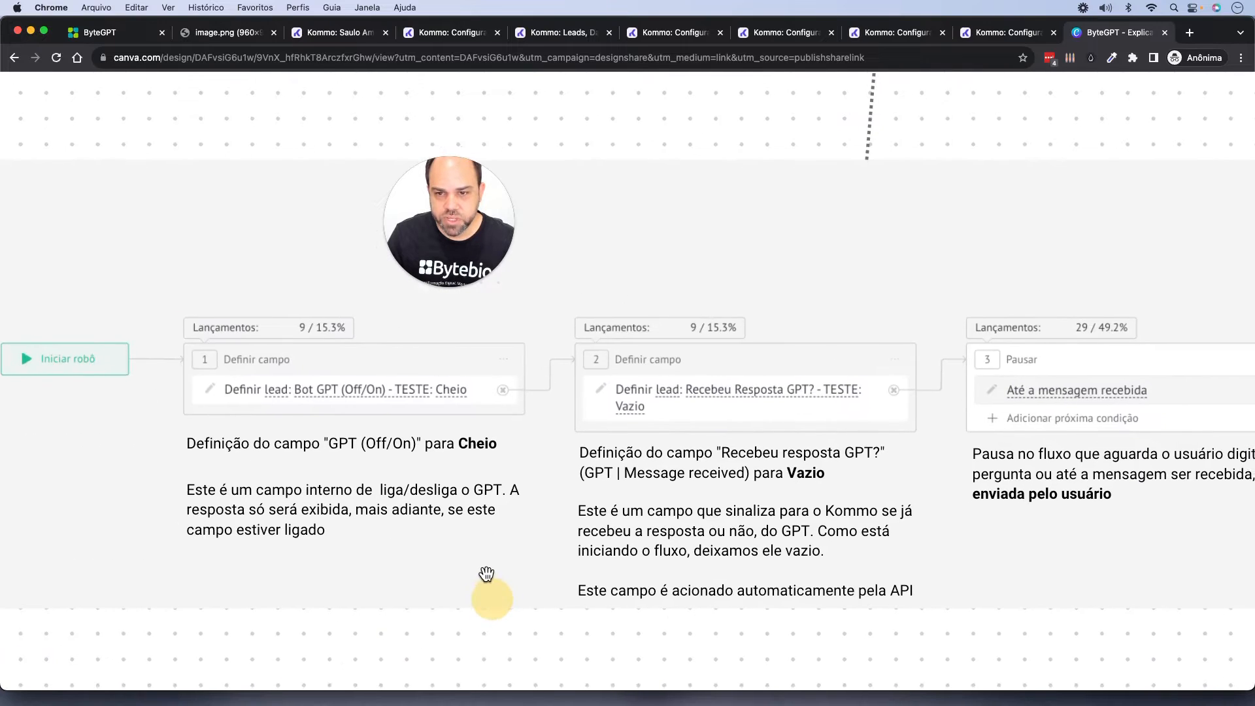
{"action": "scroll", "coordinate": [490, 580], "scroll_direction": "down", "scroll_amount": 5}
{"action": "left_click_drag", "start_coordinate": [406, 514], "coordinate": [457, 507]}
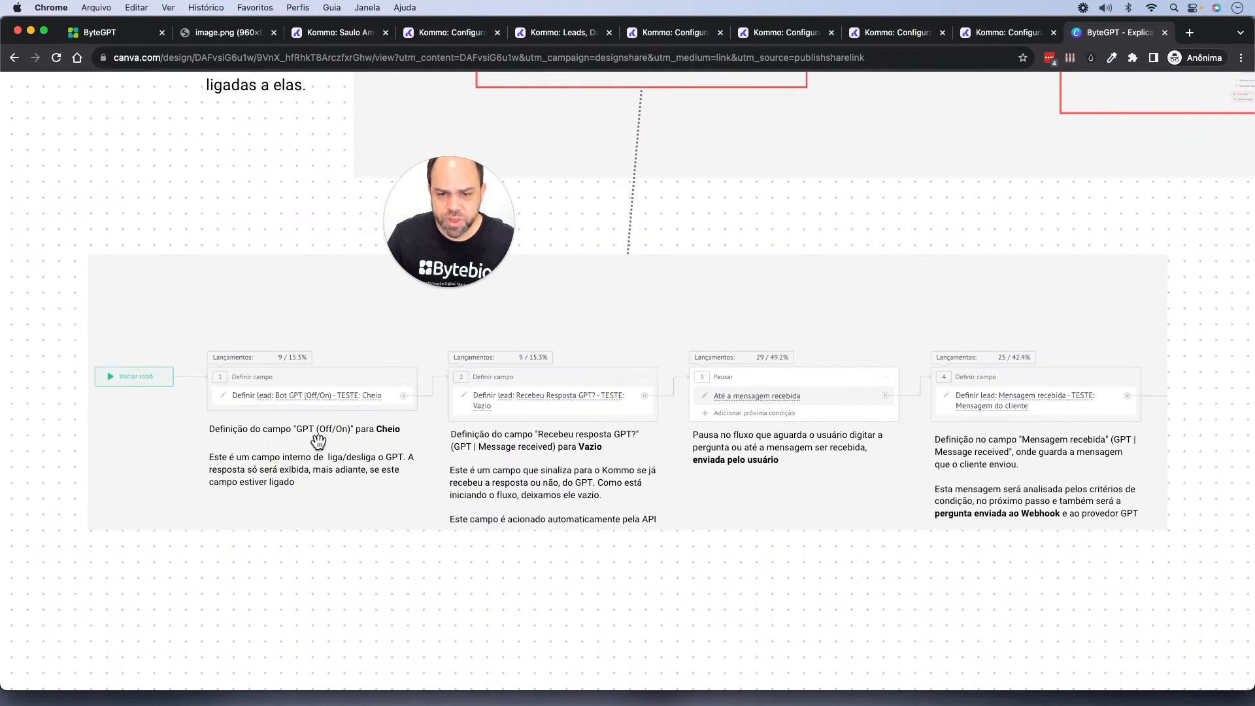
{"action": "left_click_drag", "start_coordinate": [449, 257], "coordinate": [602, 282]}
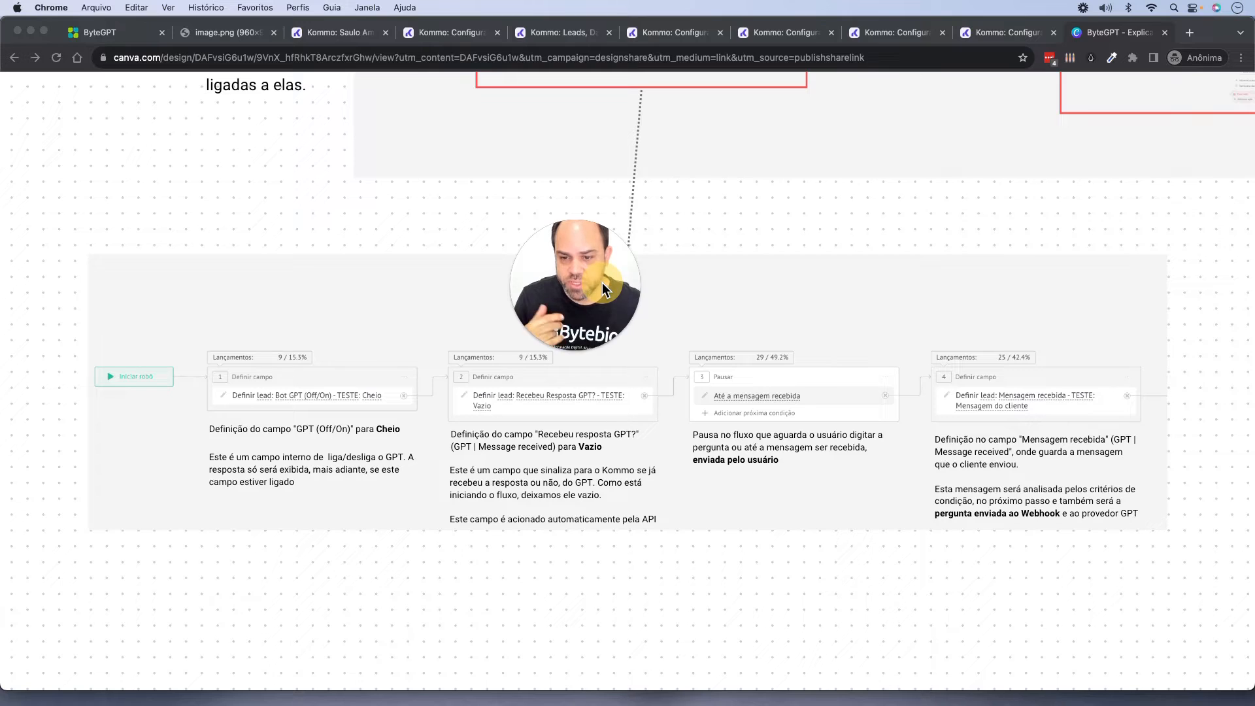
{"action": "left_click_drag", "start_coordinate": [602, 282], "coordinate": [778, 291]}
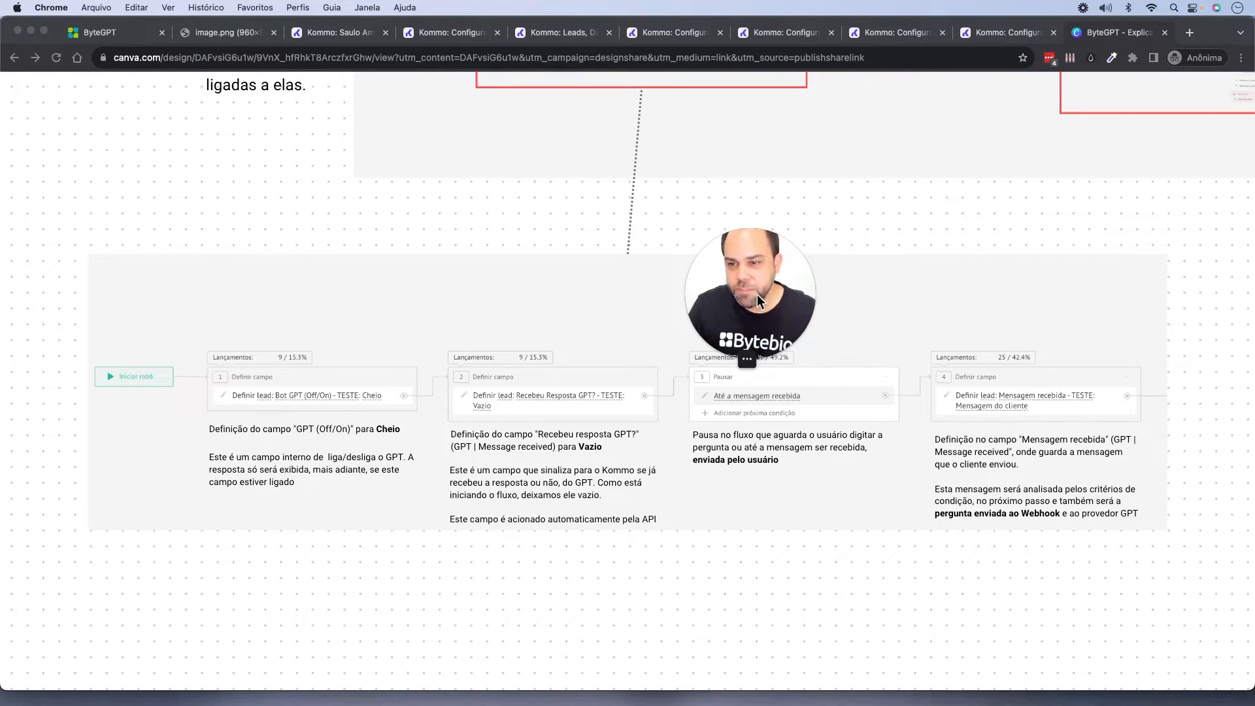
{"action": "left_click_drag", "start_coordinate": [756, 294], "coordinate": [1033, 295]}
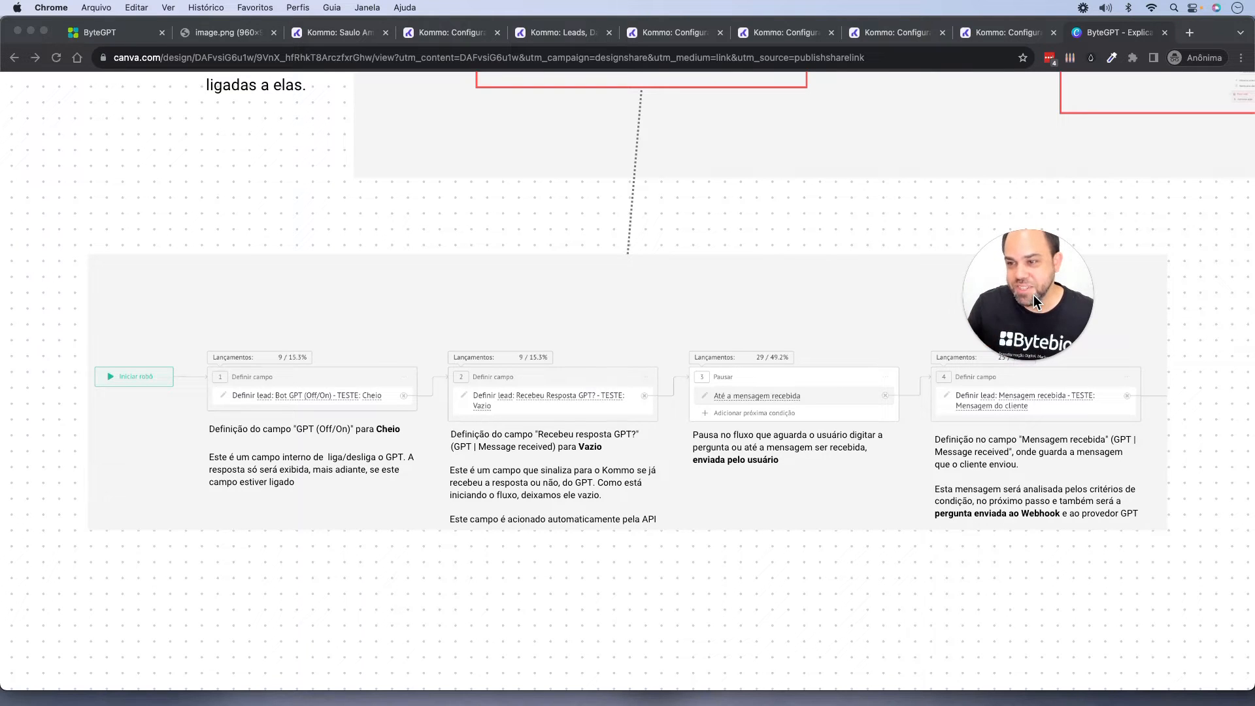
{"action": "left_click_drag", "start_coordinate": [1034, 296], "coordinate": [811, 306]}
Examine the explanations of the Webhook step 18 and the Pausa step 19 in the flow
{"action": "scroll", "coordinate": [413, 235], "scroll_direction": "down", "scroll_amount": 5}
{"action": "left_click_drag", "start_coordinate": [1003, 441], "coordinate": [439, 471]}
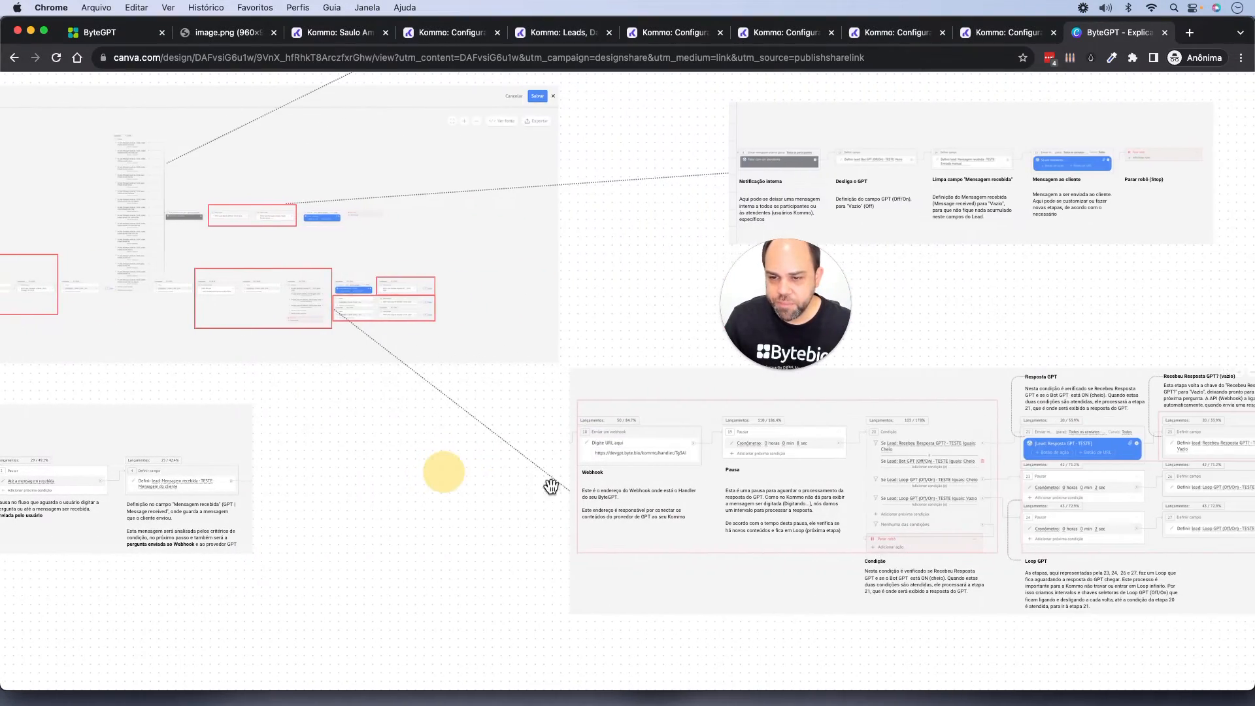
{"action": "scroll", "coordinate": [553, 489], "scroll_direction": "up", "scroll_amount": 5}
{"action": "left_click_drag", "start_coordinate": [499, 395], "coordinate": [295, 412]}
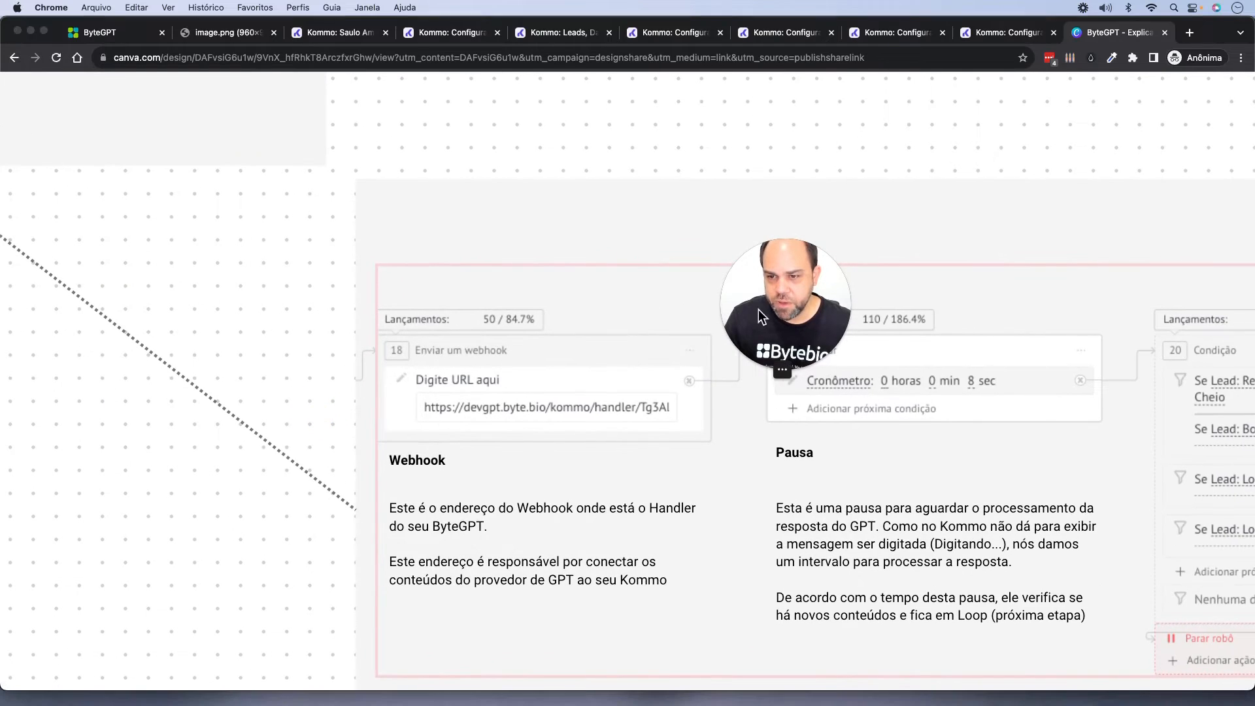
{"action": "left_click_drag", "start_coordinate": [758, 308], "coordinate": [524, 327]}
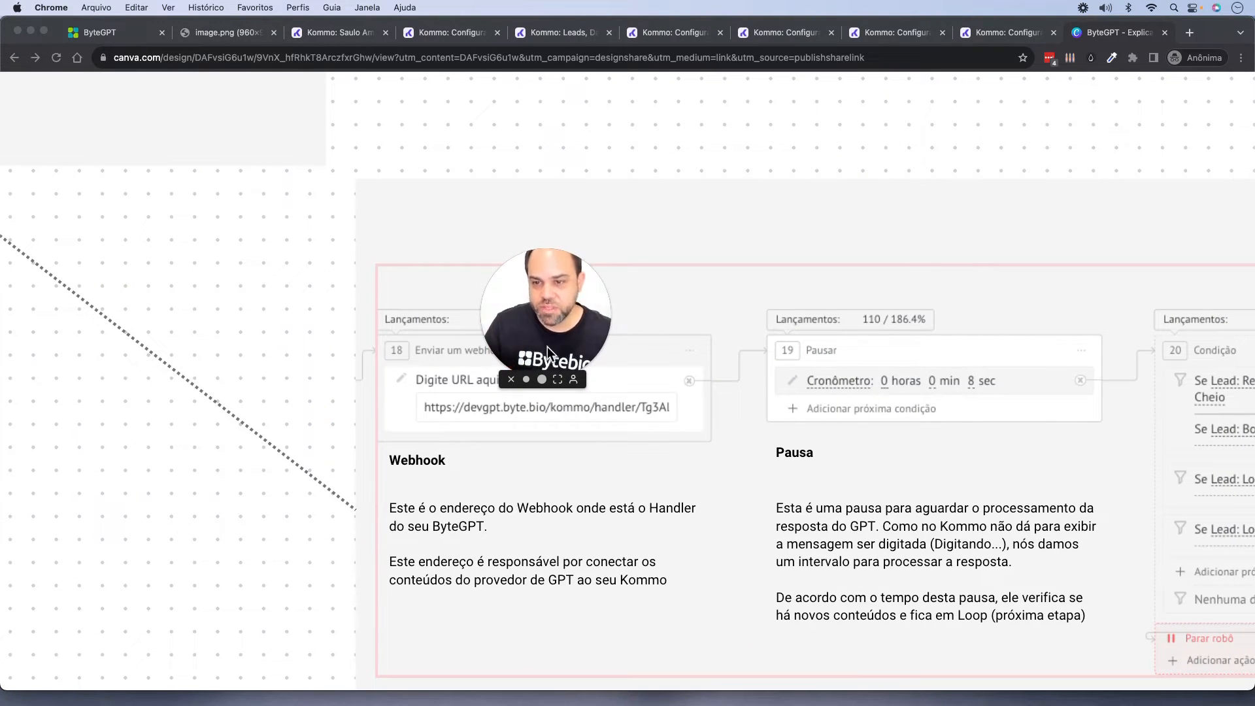
Examine the explanations of condition step 20, "Resposta GPT", "Recebeu Resposta GPT? (vazio)" and "Loop GPT" before returning to the whole diagram
{"action": "scroll", "coordinate": [664, 348], "scroll_direction": "down", "scroll_amount": 3}
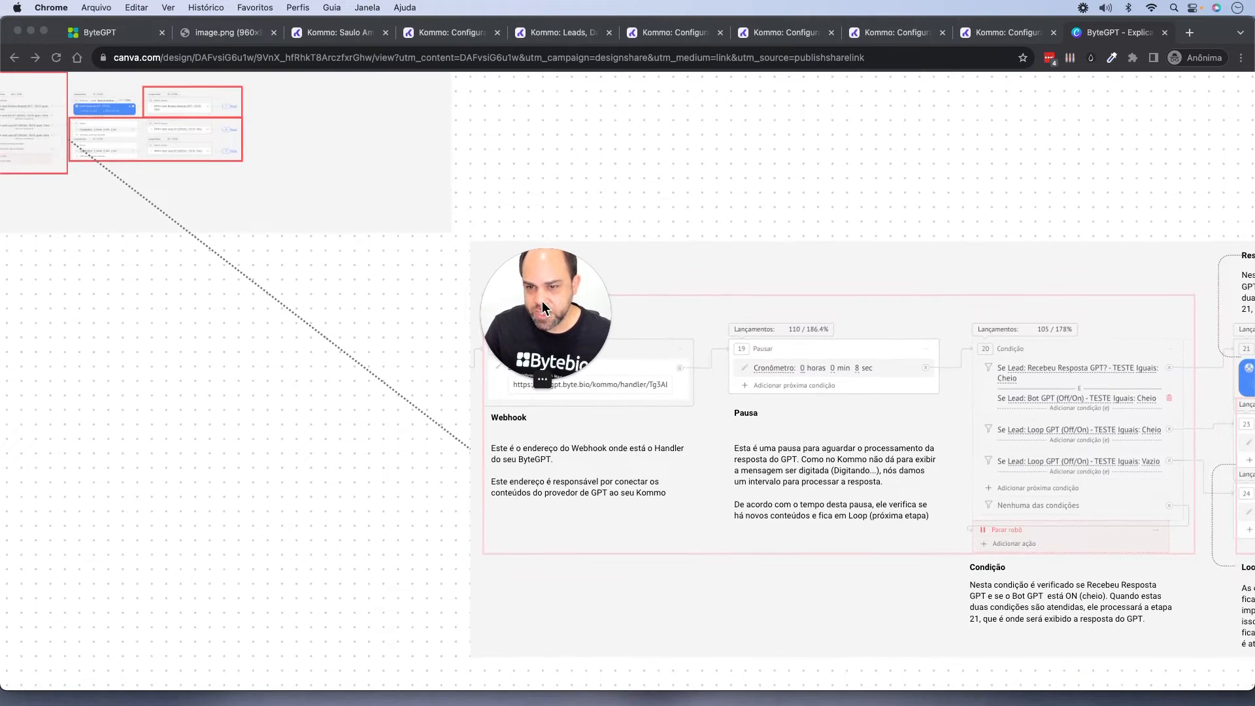
{"action": "left_click_drag", "start_coordinate": [543, 302], "coordinate": [992, 219]}
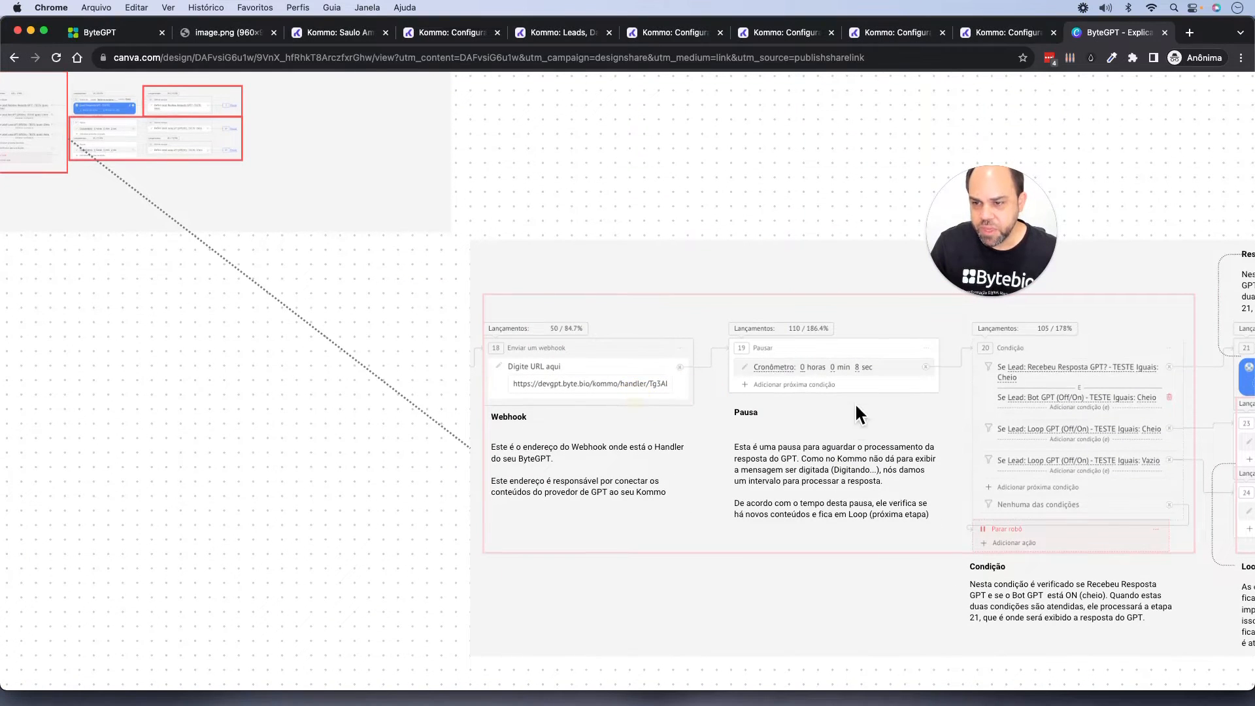
{"action": "left_click_drag", "start_coordinate": [860, 412], "coordinate": [384, 411]}
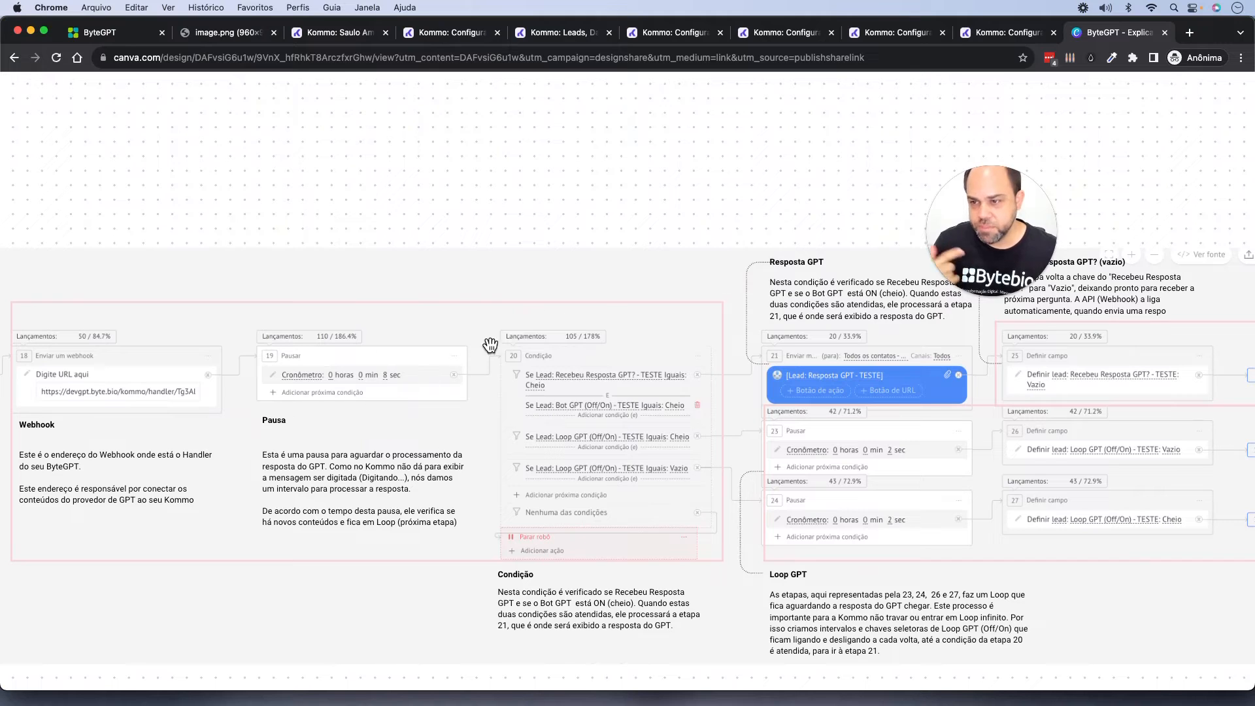
{"action": "left_click_drag", "start_coordinate": [983, 246], "coordinate": [836, 296]}
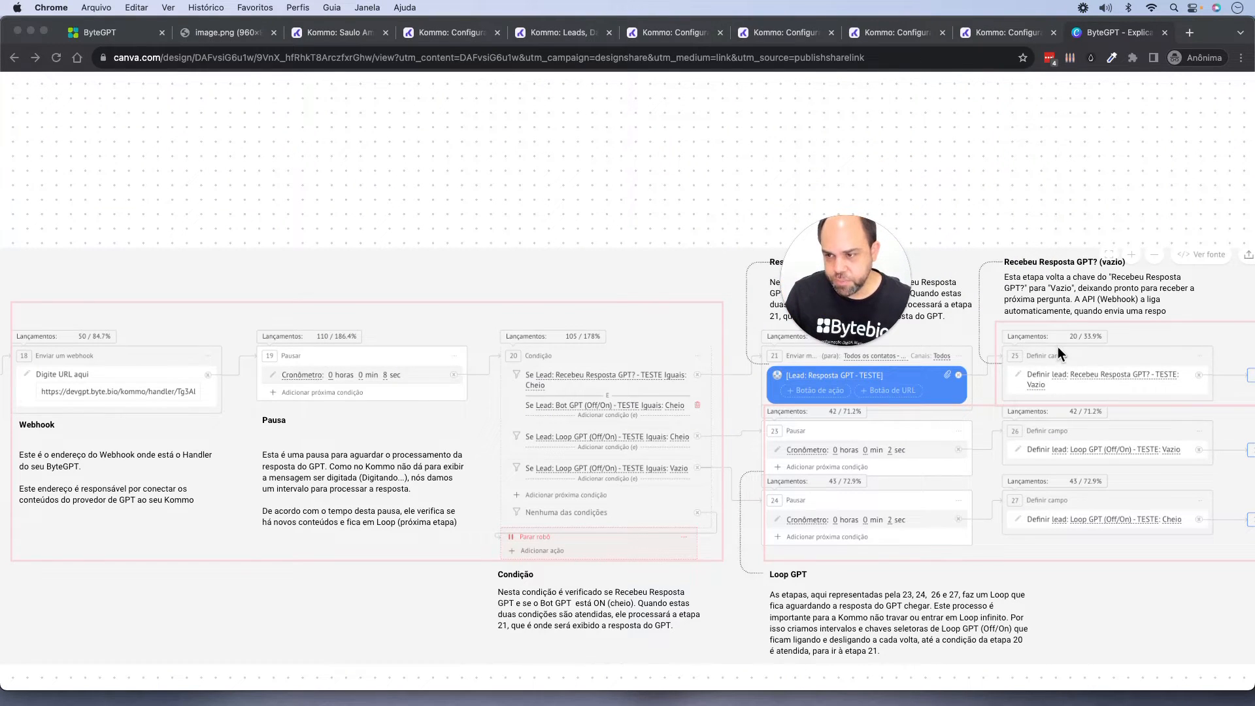
{"action": "left_click", "coordinate": [877, 376]}
{"action": "left_click_drag", "start_coordinate": [993, 372], "coordinate": [855, 405]}
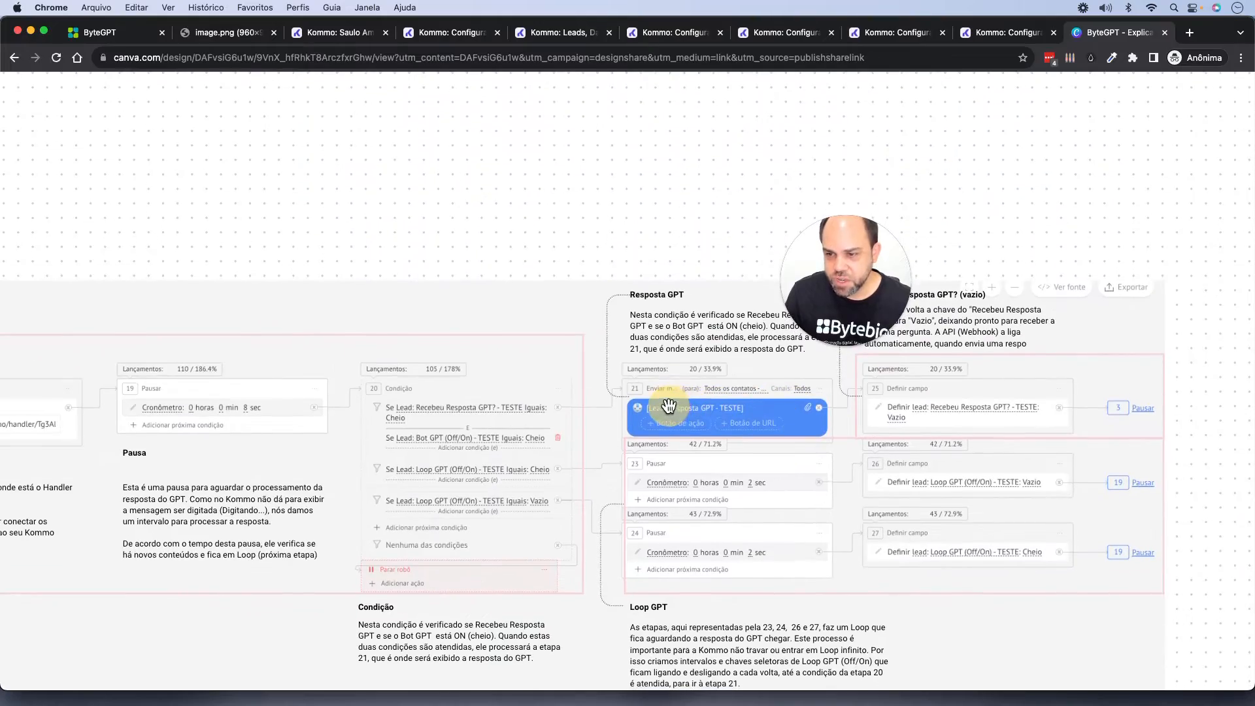
{"action": "scroll", "coordinate": [644, 394], "scroll_direction": "down", "scroll_amount": 5}
{"action": "scroll", "coordinate": [641, 390], "scroll_direction": "down", "scroll_amount": 3}
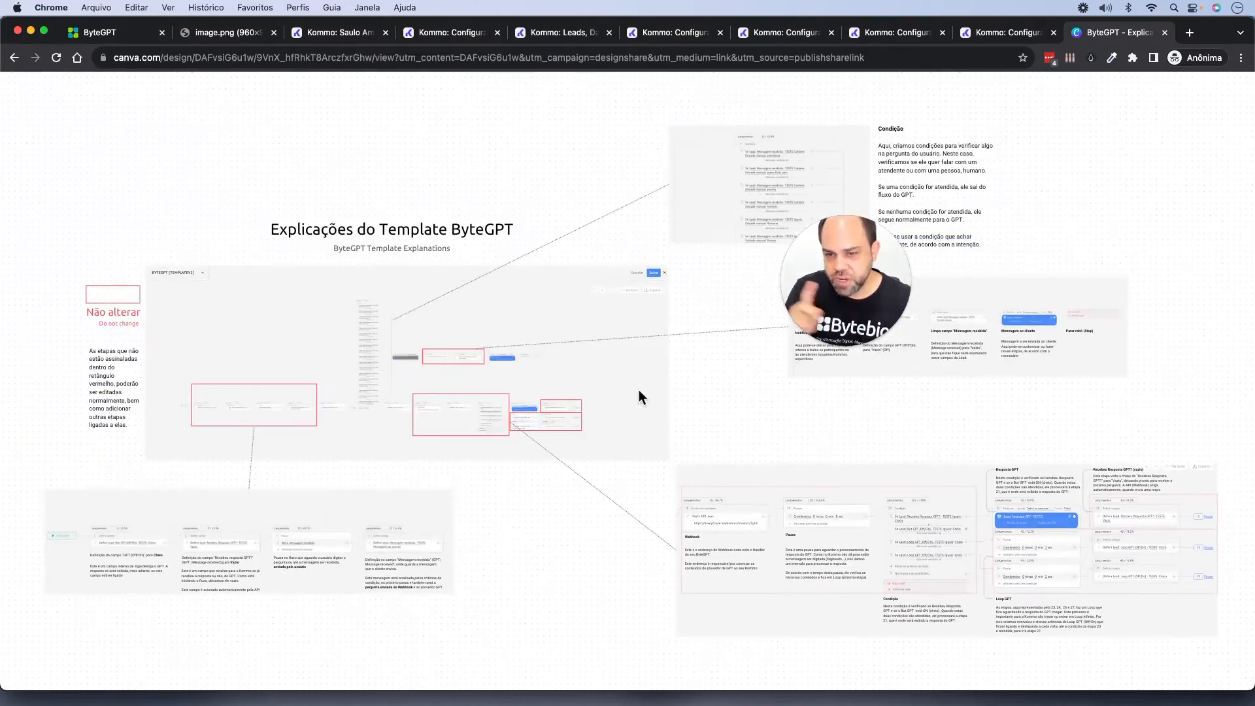
Examine the "Condição" explanation for customers asking for an attendant, along with its branch from "Notificação interna" to "Parar robô (Stop)"
{"action": "scroll", "coordinate": [383, 414], "scroll_direction": "up", "scroll_amount": 8}
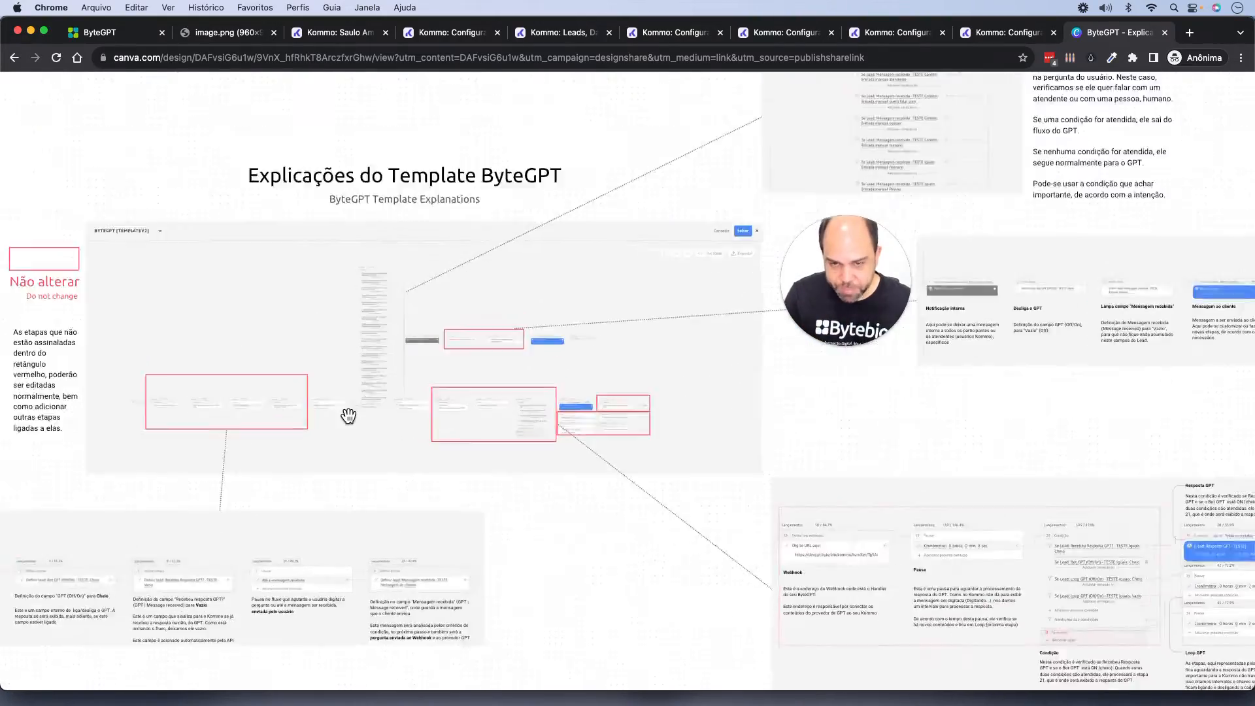
{"action": "scroll", "coordinate": [377, 317], "scroll_direction": "down", "scroll_amount": 6}
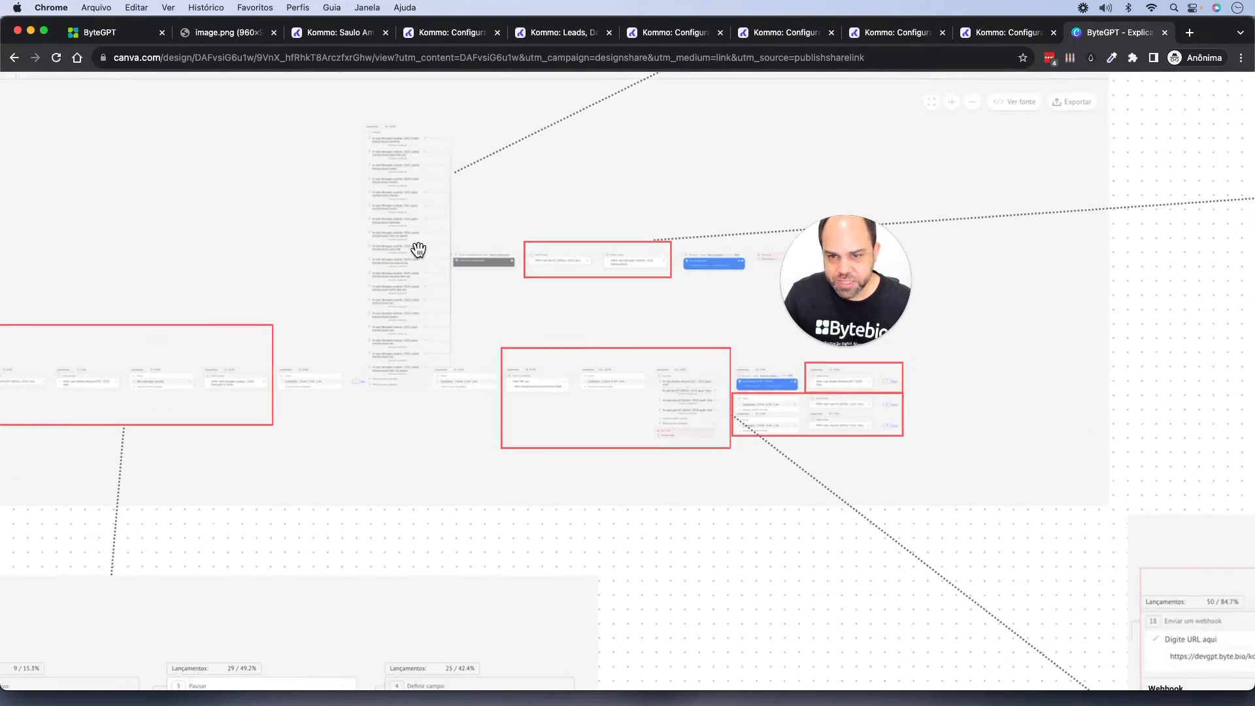
{"action": "left_click_drag", "start_coordinate": [556, 186], "coordinate": [143, 596]}
{"action": "left_click_drag", "start_coordinate": [803, 387], "coordinate": [298, 392]}
{"action": "left_click_drag", "start_coordinate": [866, 285], "coordinate": [1072, 280]}
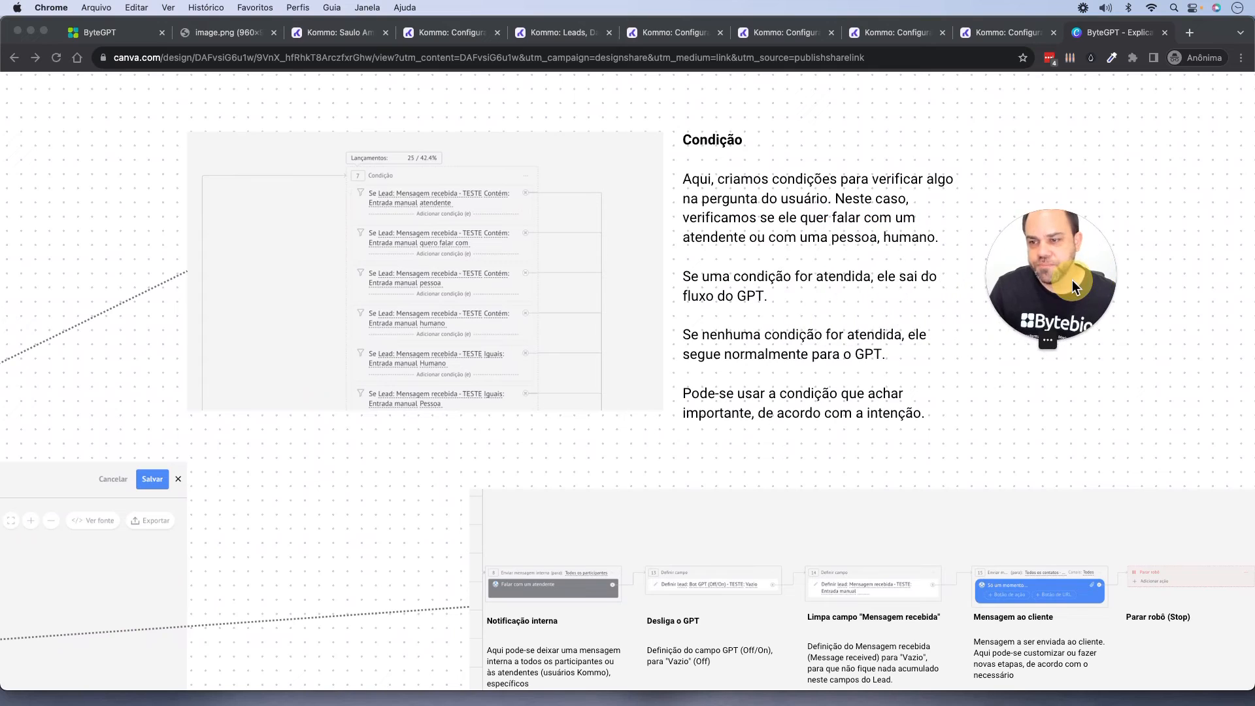
{"action": "left_click_drag", "start_coordinate": [985, 236], "coordinate": [586, 151]}
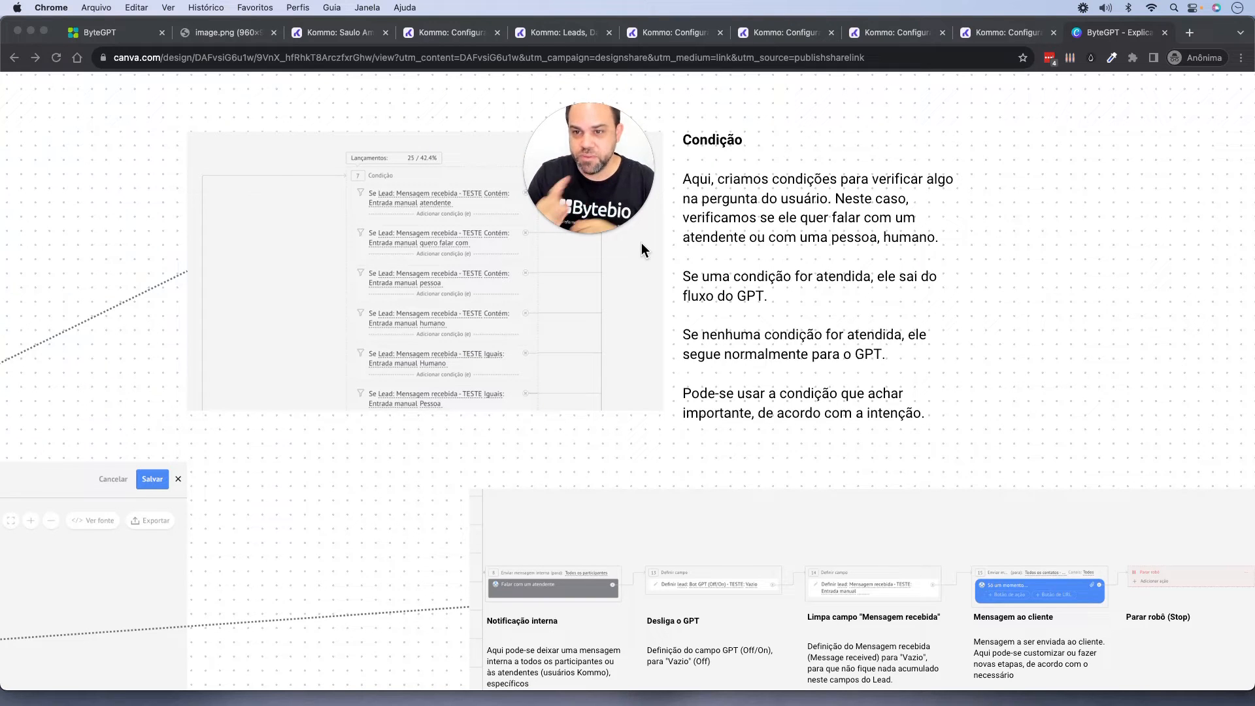
{"action": "mouse_move", "coordinate": [613, 188]}
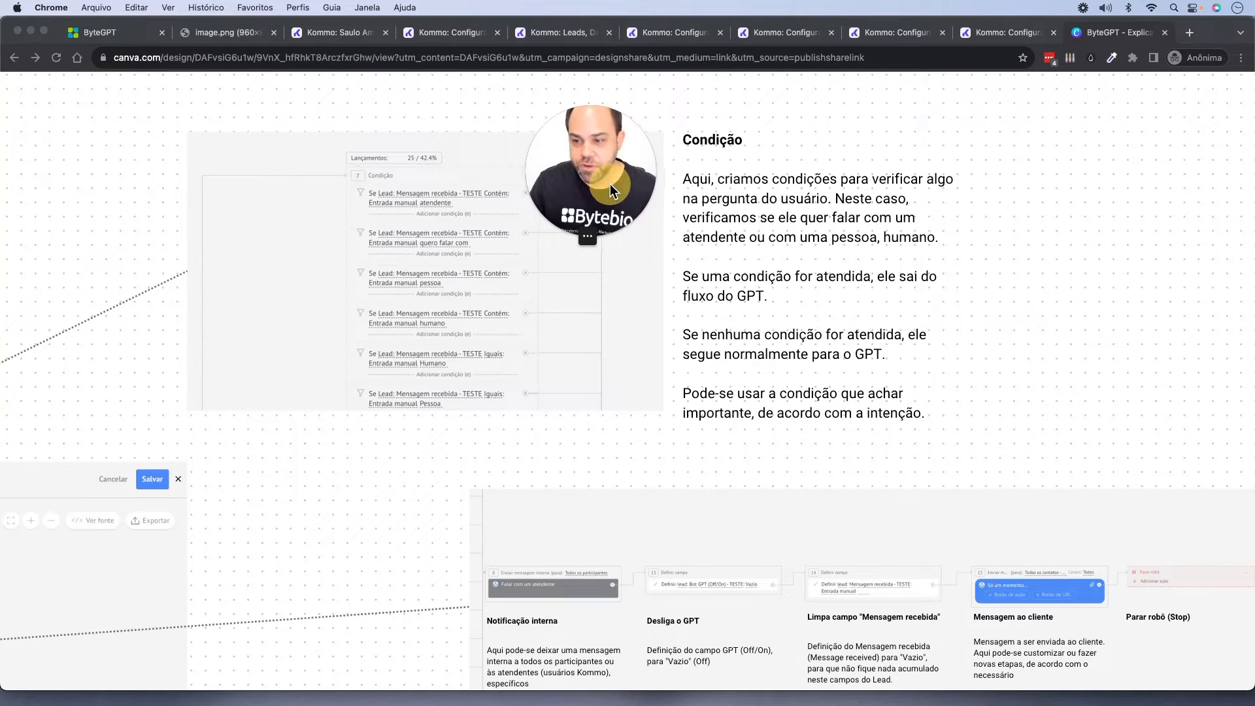
{"action": "scroll", "coordinate": [749, 562], "scroll_direction": "down", "scroll_amount": 6}
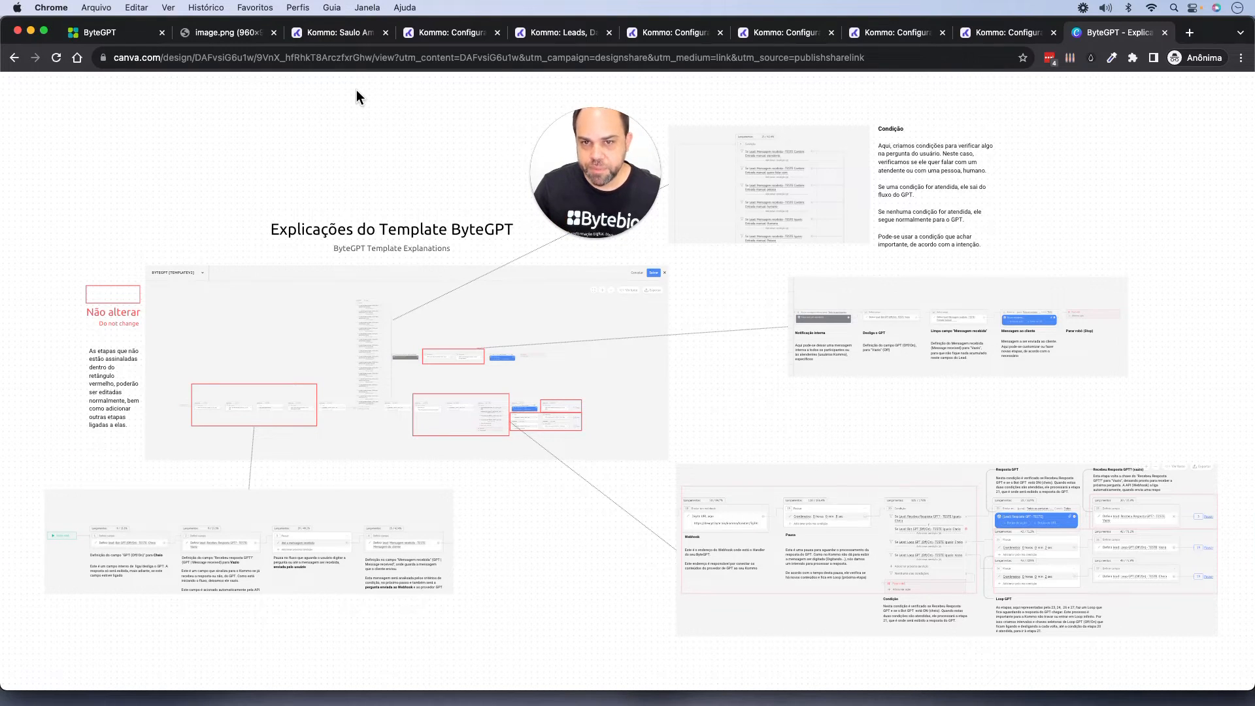
Load the template explanations through the short link bytebio.me/bytegpt_template and return to the ByteGPT [TEMPLATE] salesbot in Kommo
{"action": "left_click", "coordinate": [374, 57]}
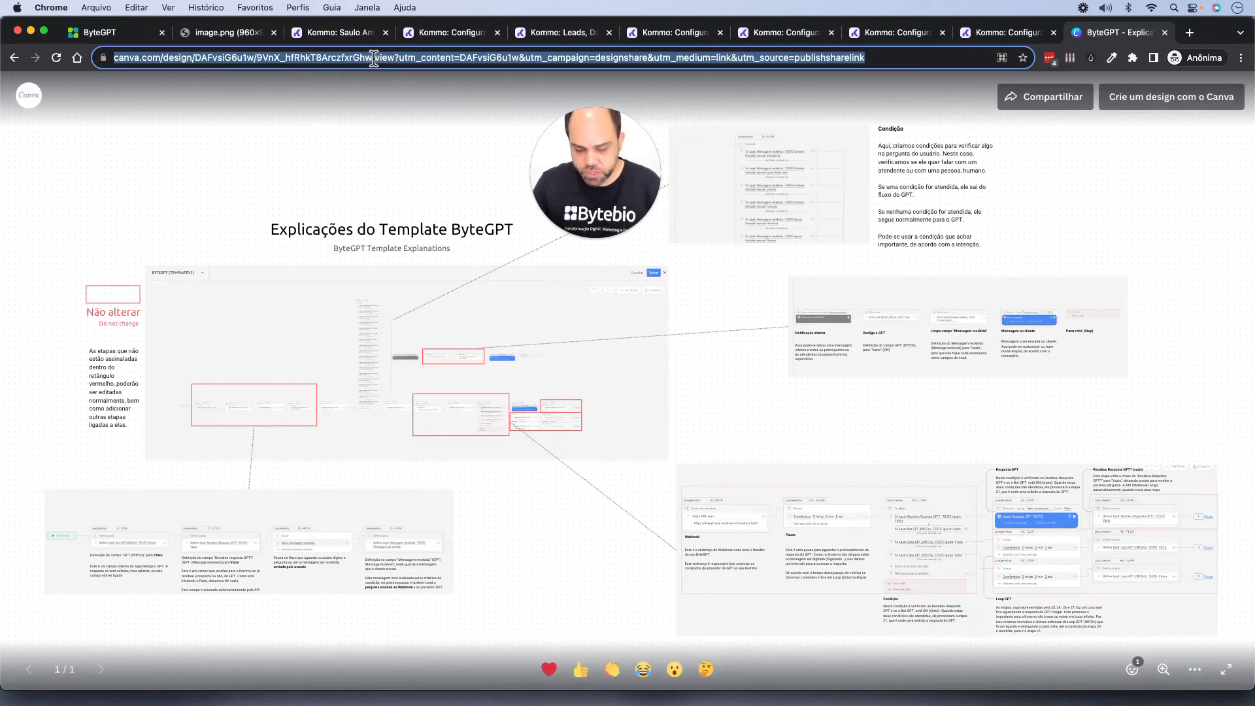
{"action": "type", "text": "bytebio."}
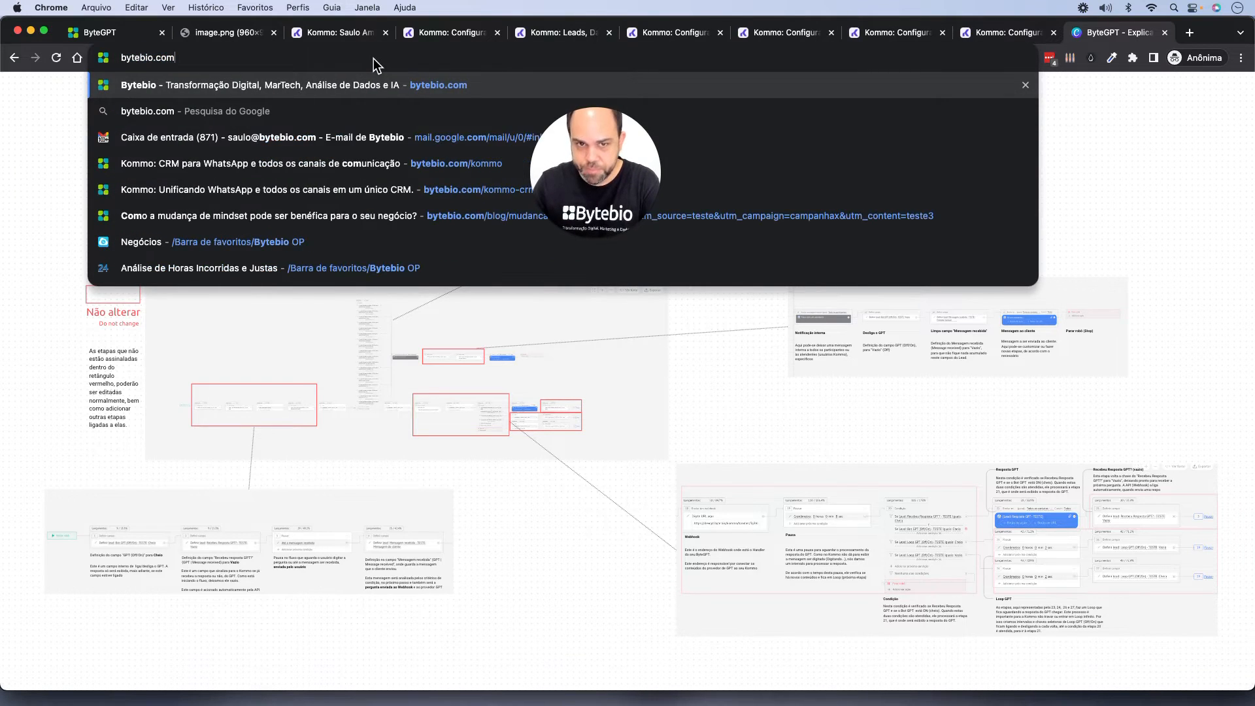
{"action": "type", "text": "me"}
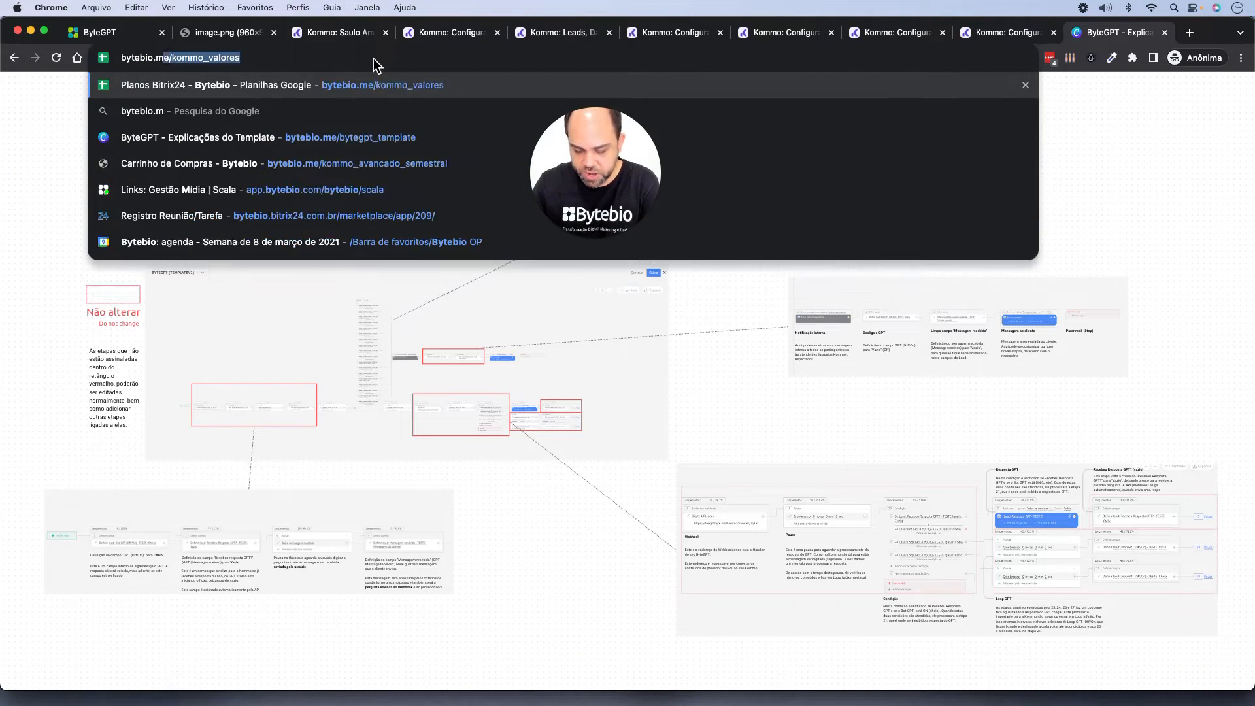
{"action": "type", "text": "/bytegpt_template"}
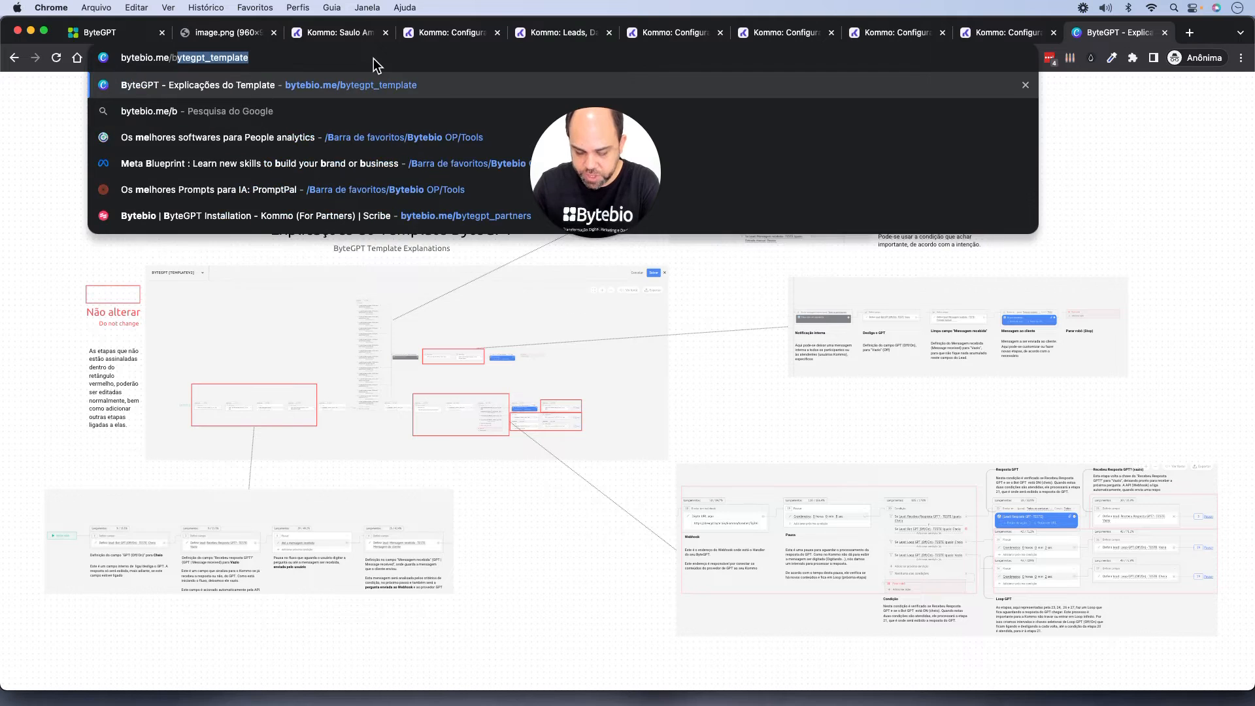
{"action": "key", "text": "Right"}
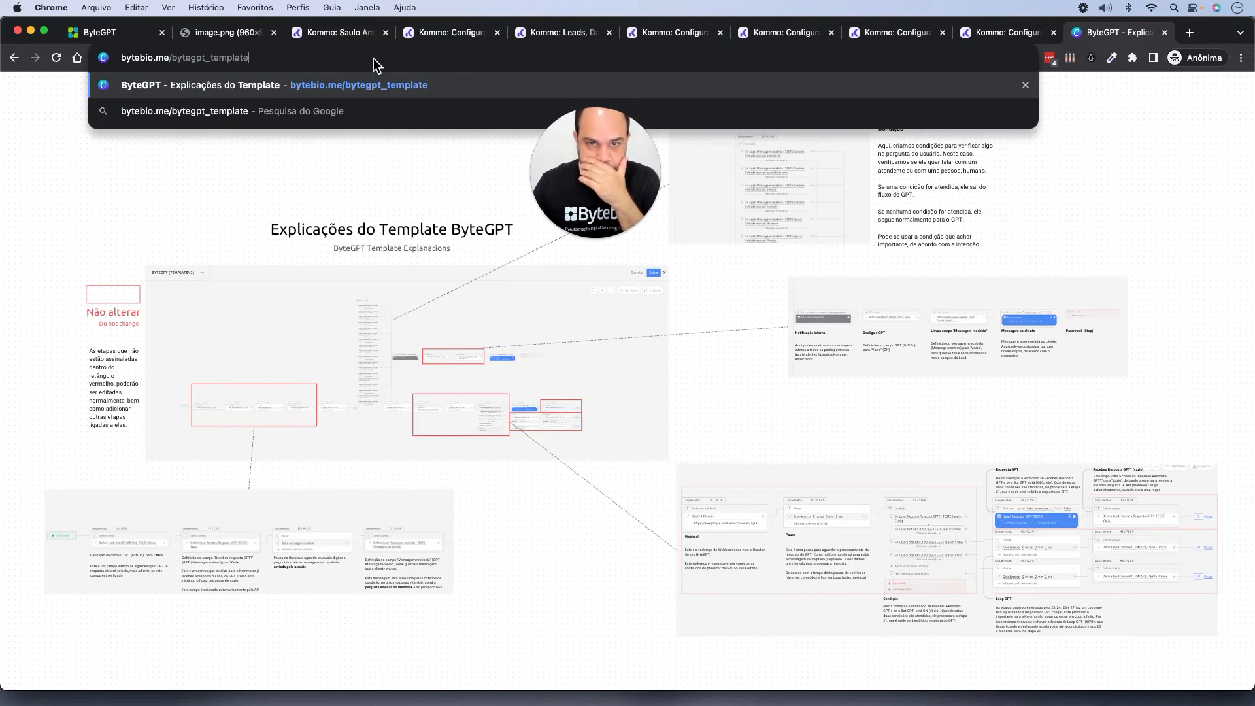
{"action": "left_click", "coordinate": [374, 58]}
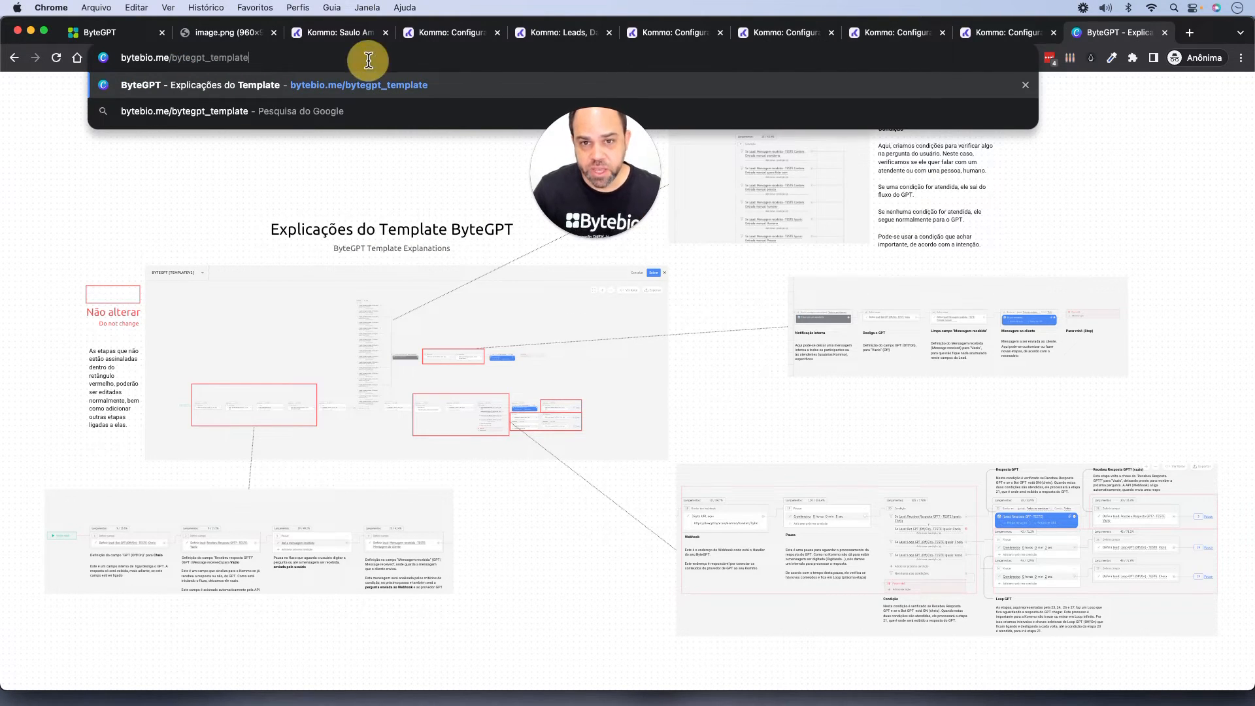
{"action": "key", "text": "Return"}
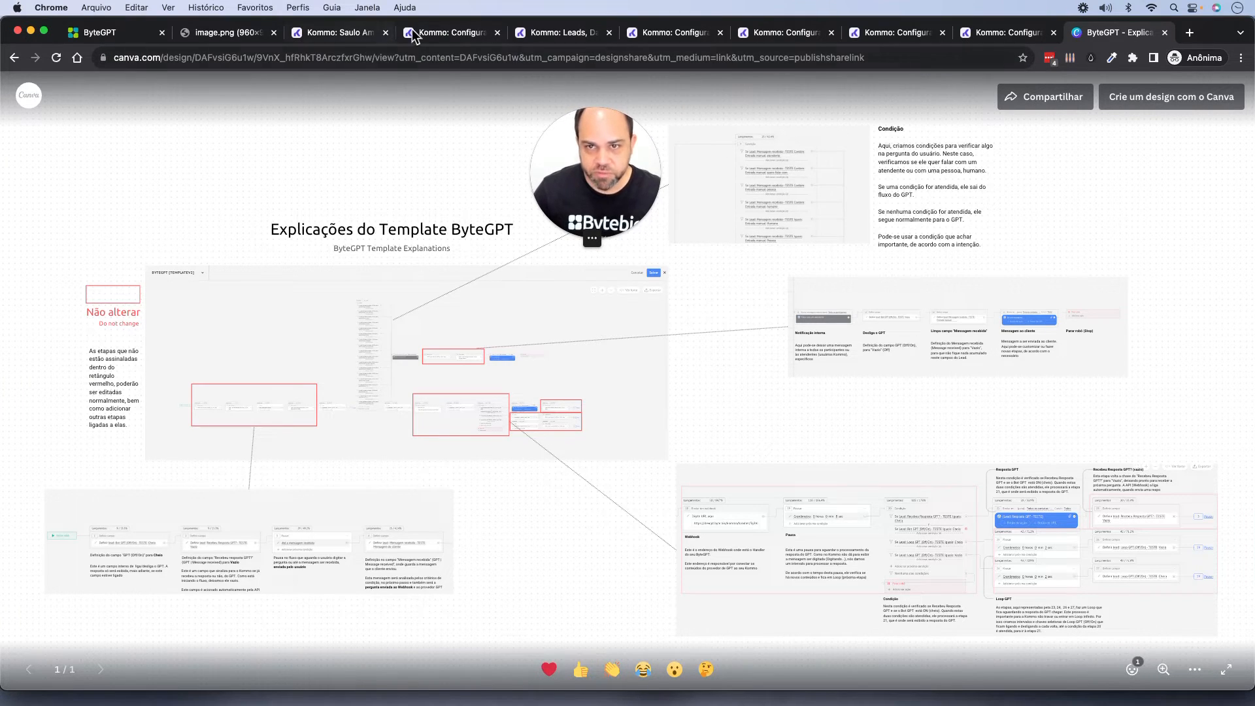
{"action": "left_click", "coordinate": [449, 30]}
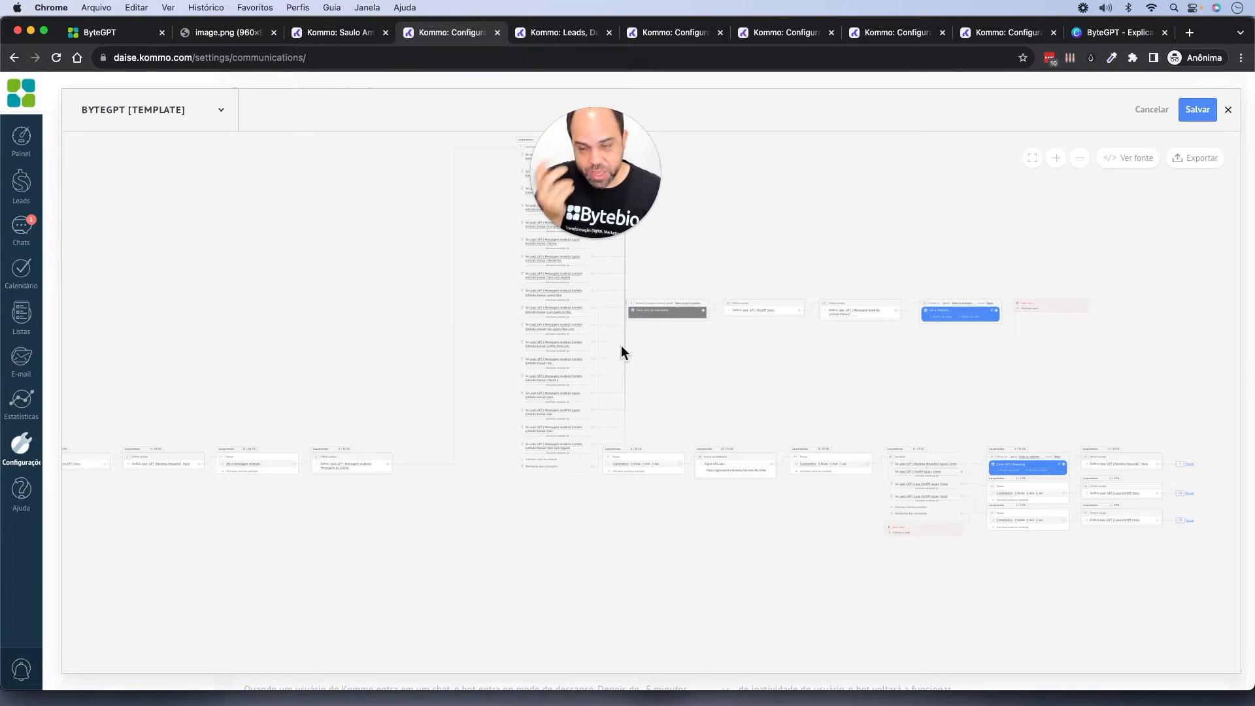
{"action": "left_click_drag", "start_coordinate": [593, 205], "coordinate": [201, 234]}
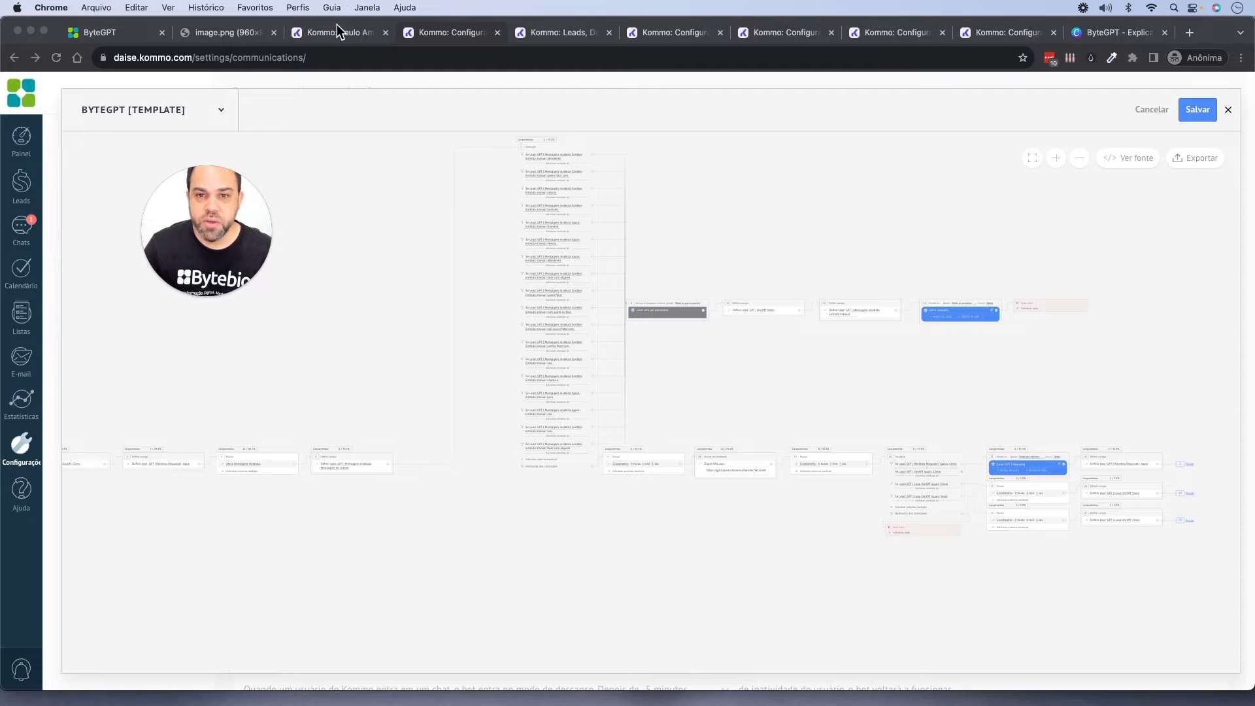
Leave the ByteGPT [TEMPLATE] salesbot without saving and open the customer's conversation in Chats, ready for a new message
{"action": "left_click", "coordinate": [385, 33]}
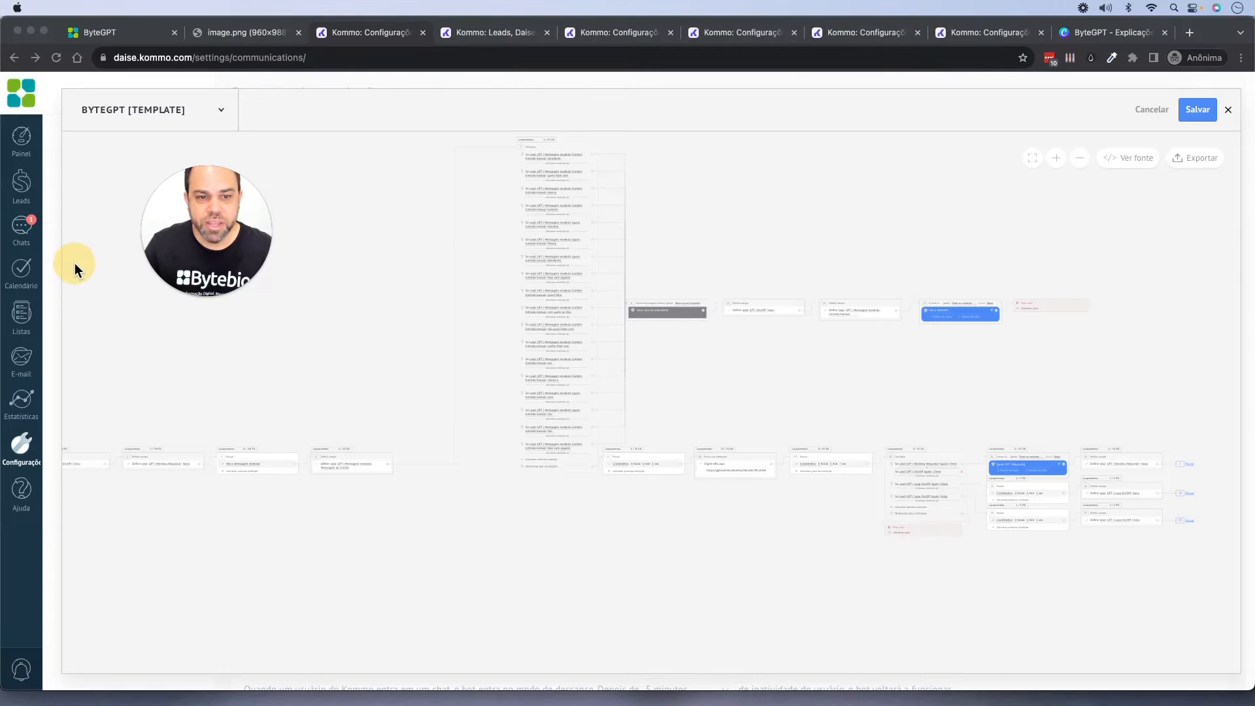
{"action": "left_click", "coordinate": [22, 230]}
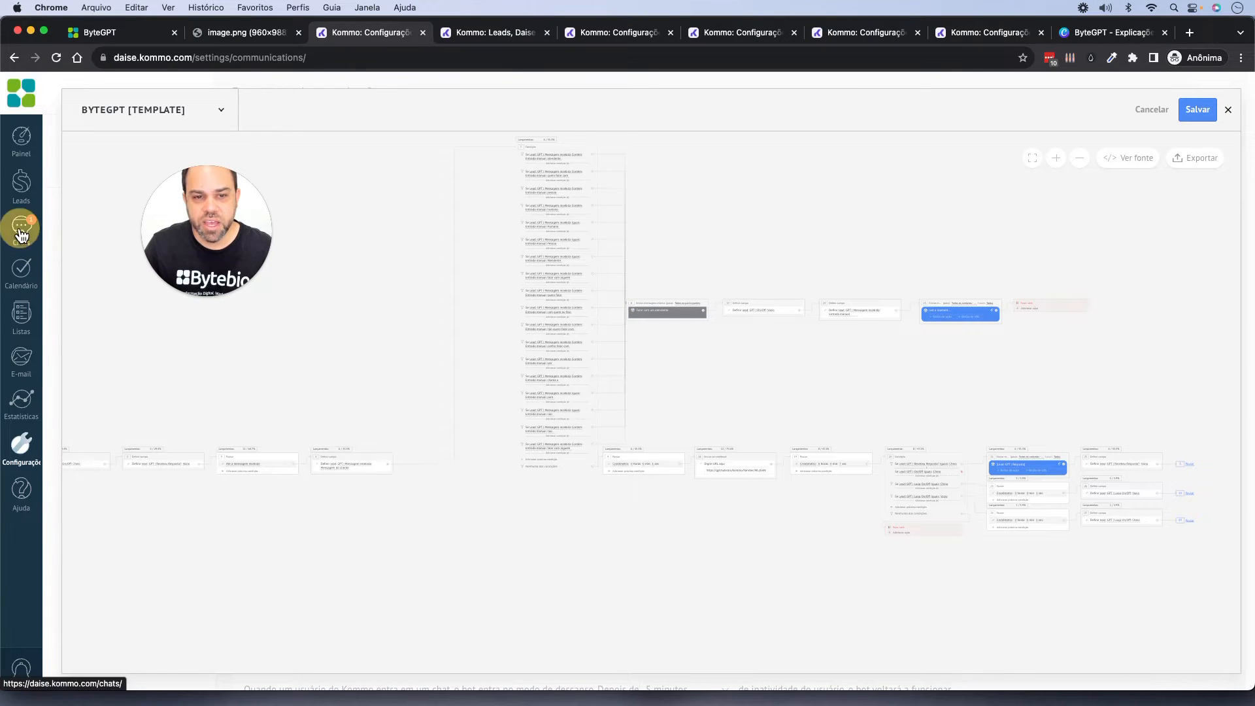
{"action": "left_click", "coordinate": [591, 405]}
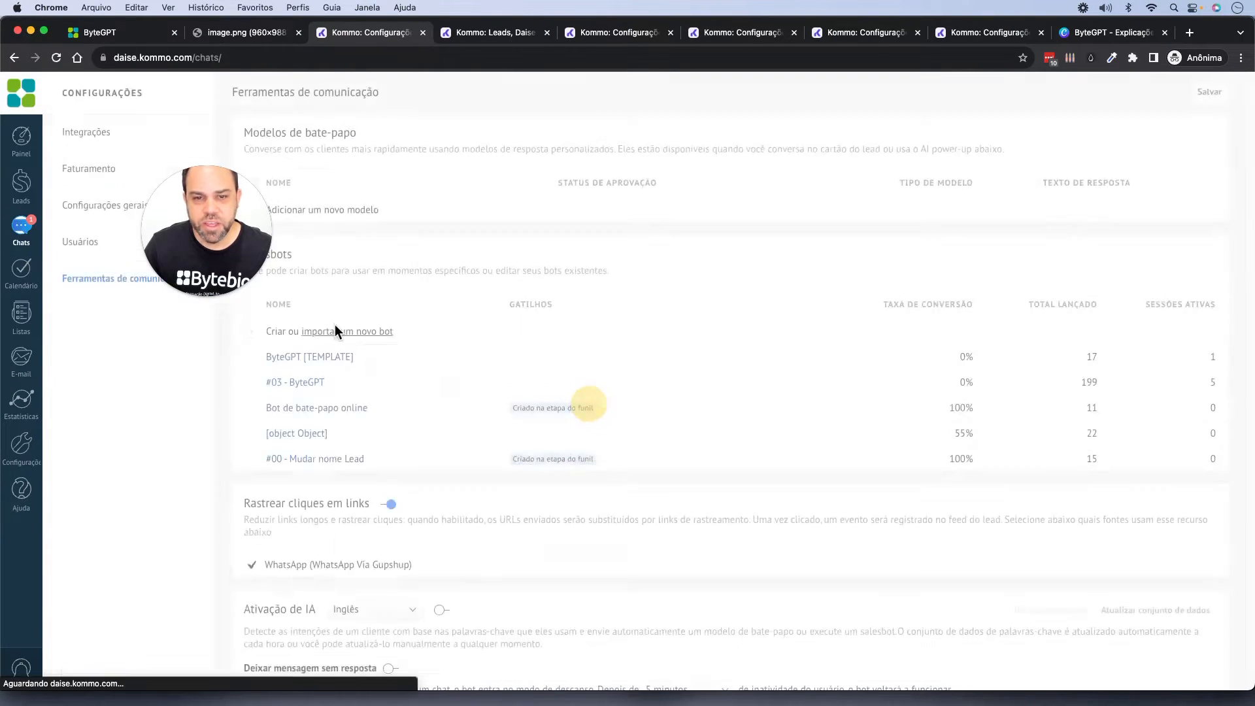
{"action": "left_click", "coordinate": [121, 195]}
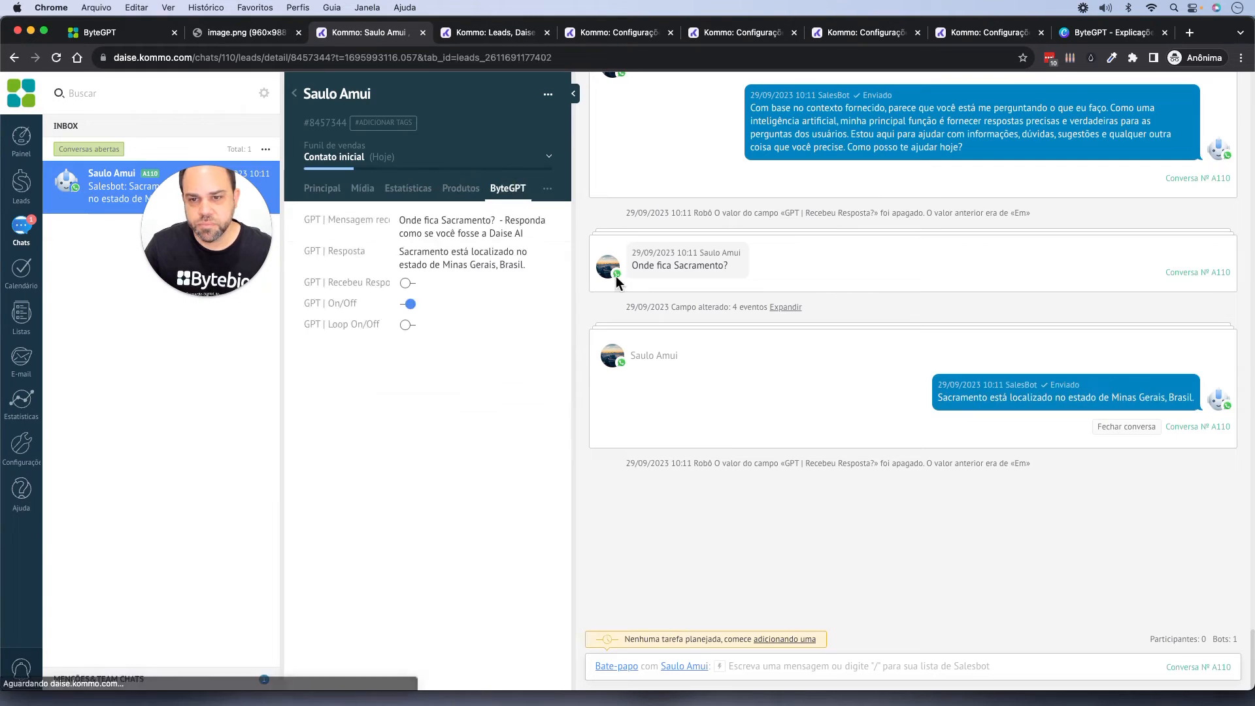
{"action": "left_click", "coordinate": [770, 656]}
{"action": "left_click", "coordinate": [769, 602]}
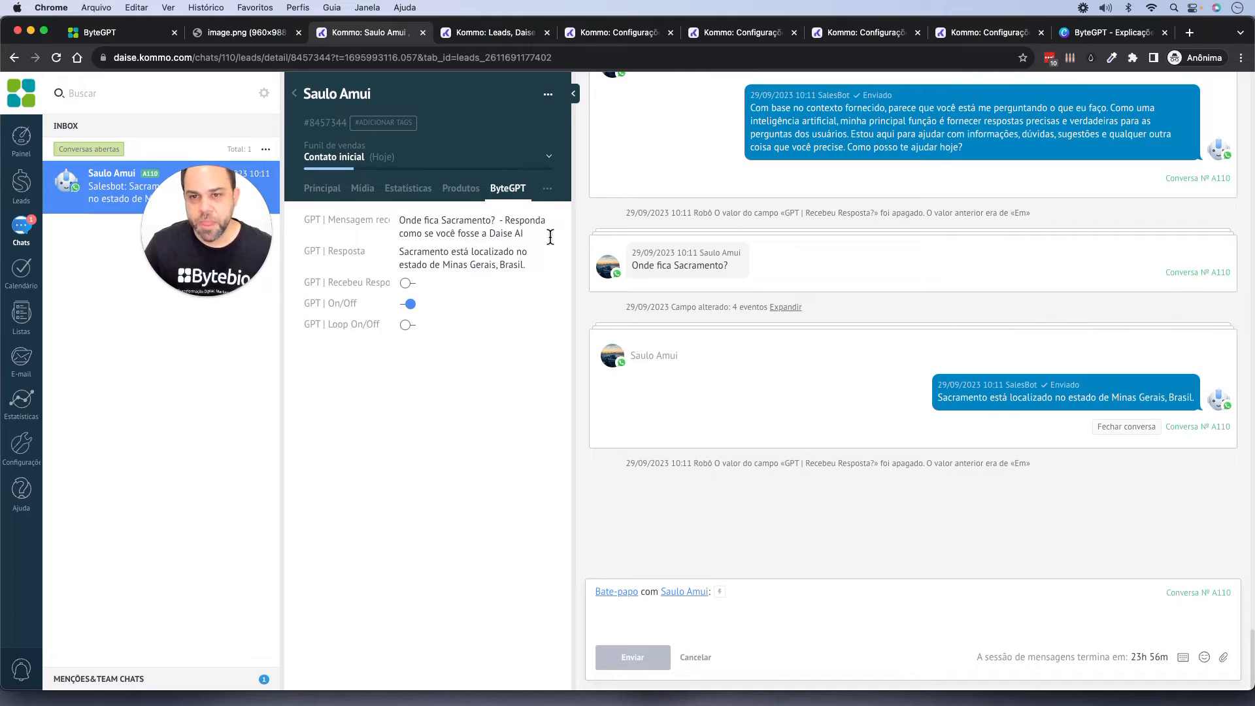
{"action": "left_click", "coordinate": [608, 36]}
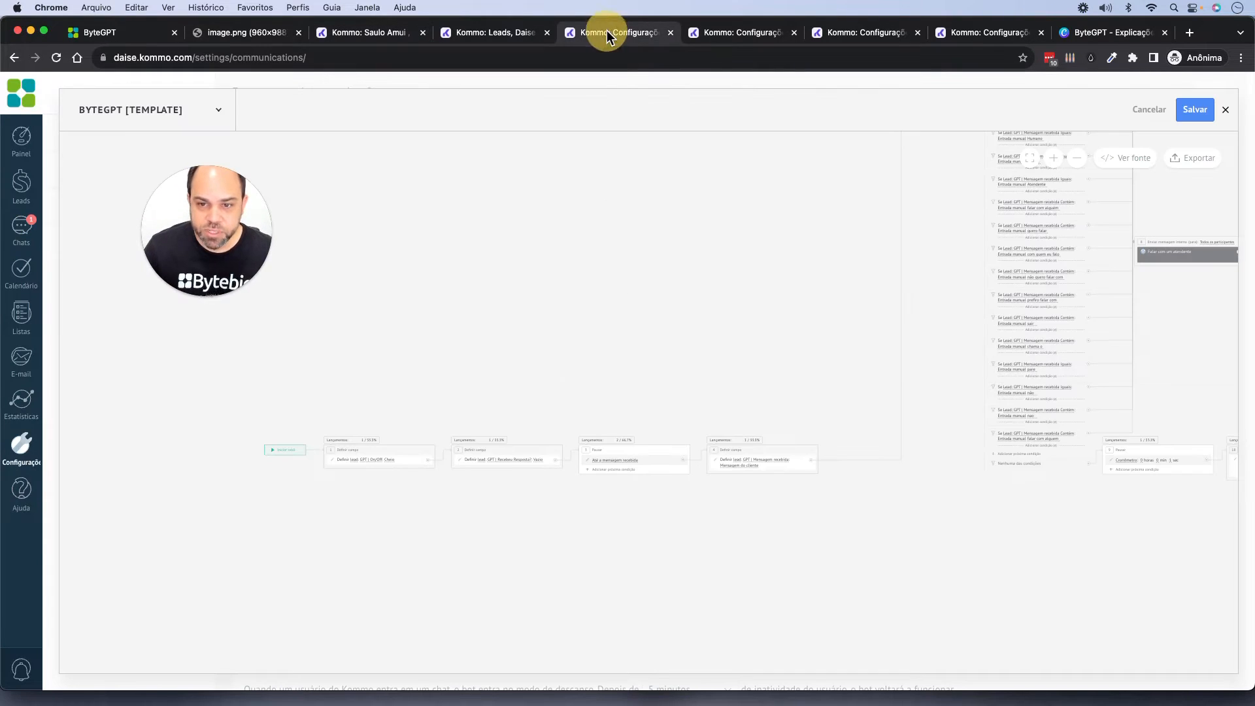
{"action": "left_click", "coordinate": [737, 36]}
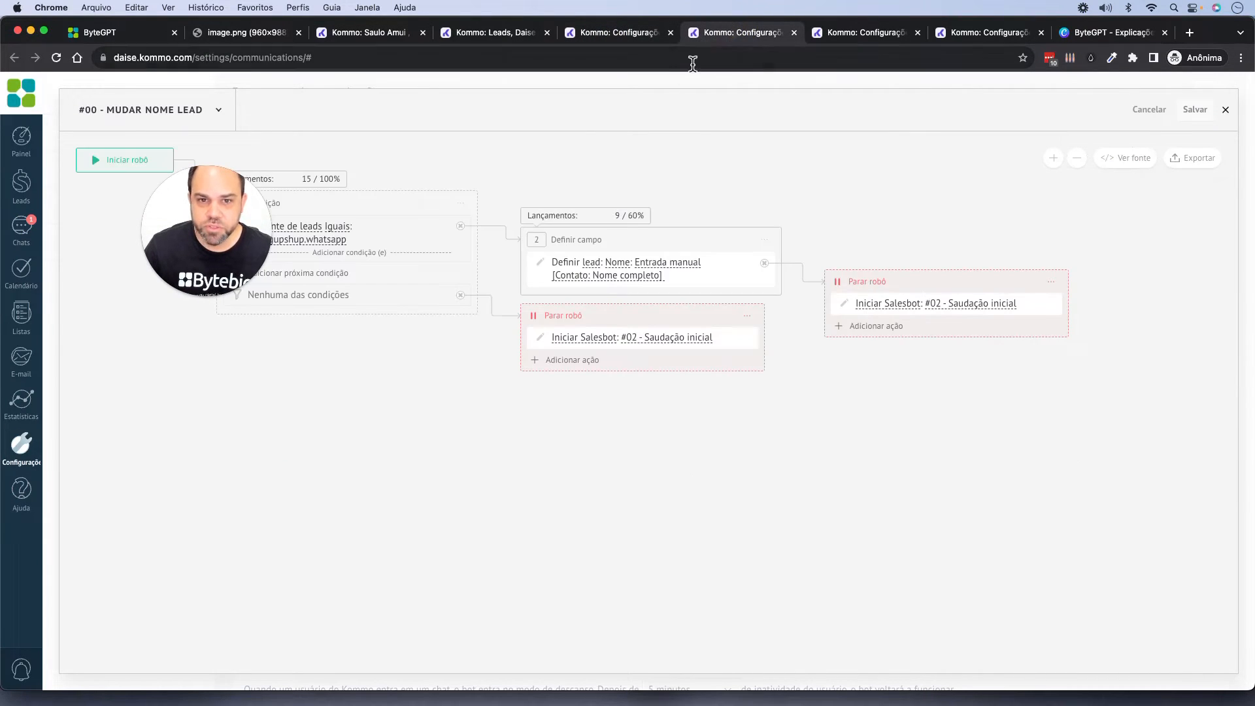
{"action": "left_click_drag", "start_coordinate": [180, 222], "coordinate": [96, 450]}
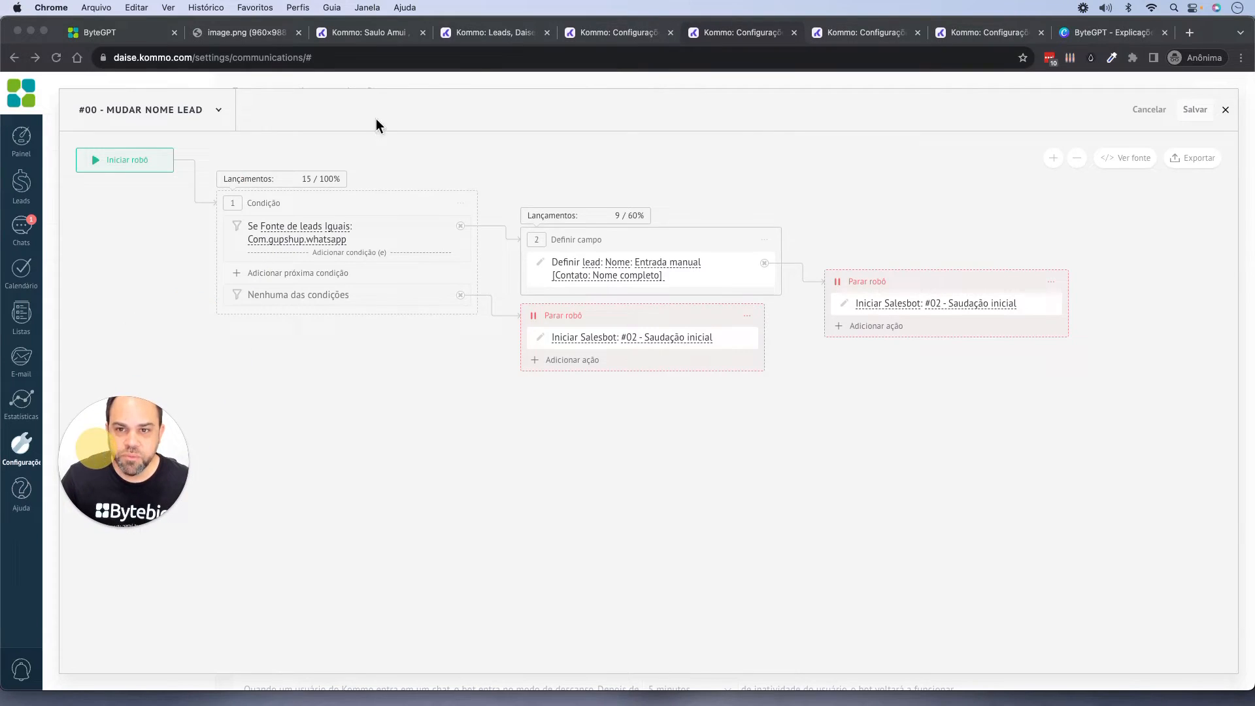
{"action": "left_click", "coordinate": [498, 34]}
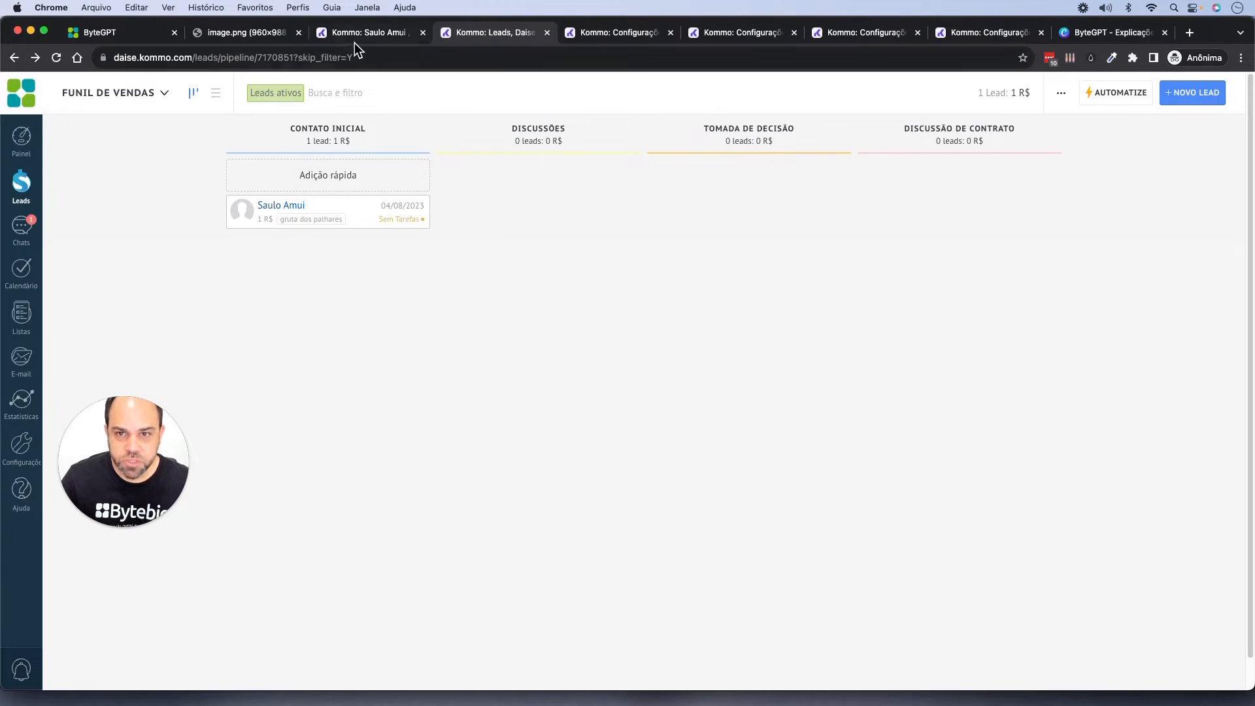
Exit the other open ByteGPT [TEMPLATE] editor without saving and bring up the Salesbots list in Ferramentas de comunicação
{"action": "left_click", "coordinate": [624, 32]}
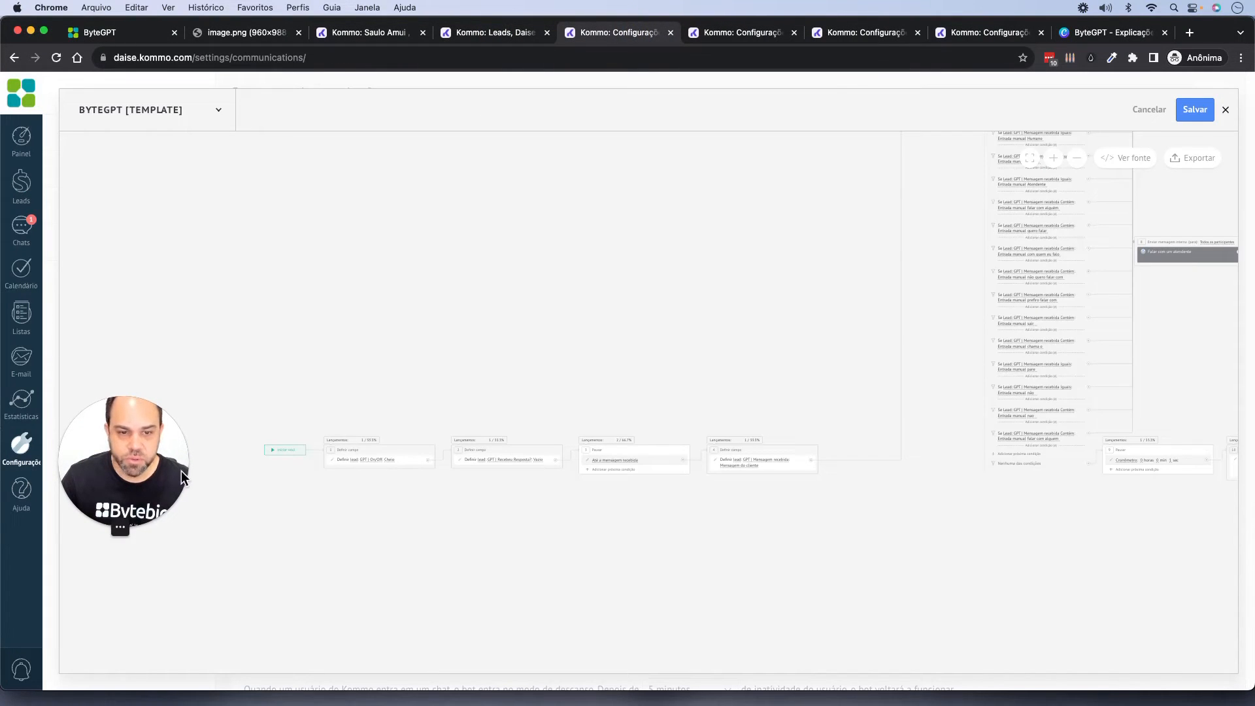
{"action": "left_click", "coordinate": [26, 451]}
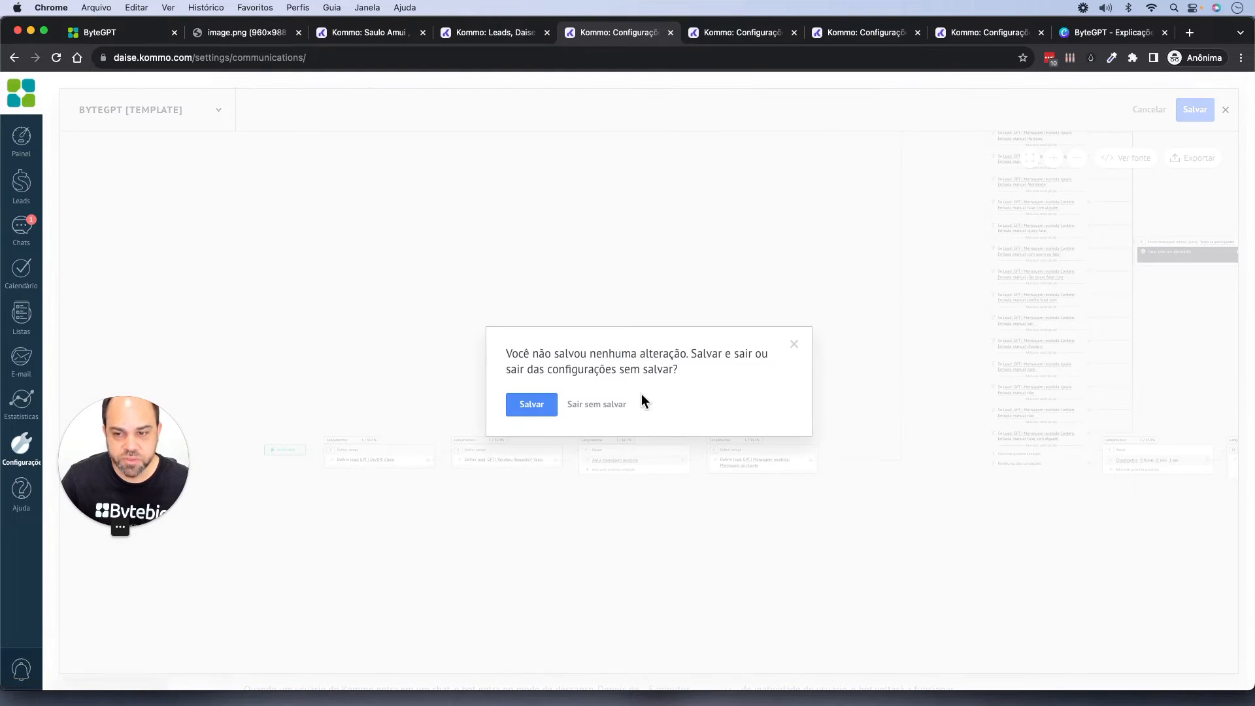
{"action": "left_click", "coordinate": [608, 406]}
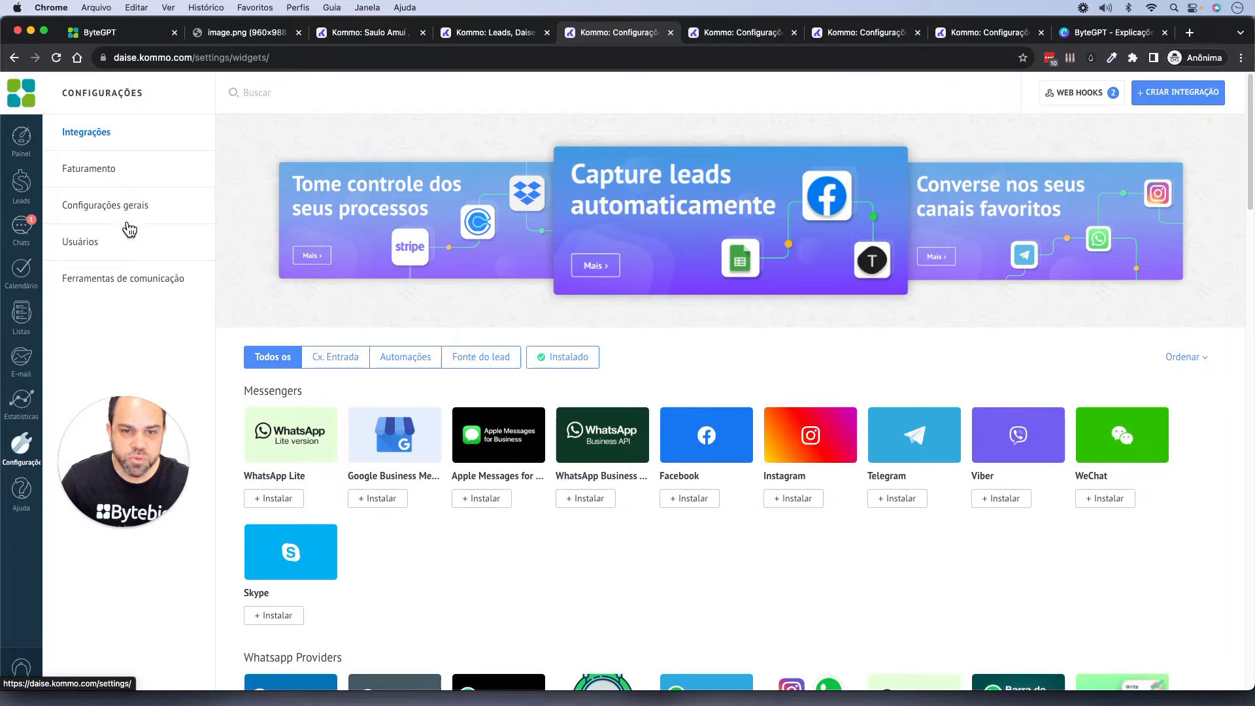
{"action": "left_click", "coordinate": [135, 281]}
{"action": "scroll", "coordinate": [428, 349], "scroll_direction": "down", "scroll_amount": 5}
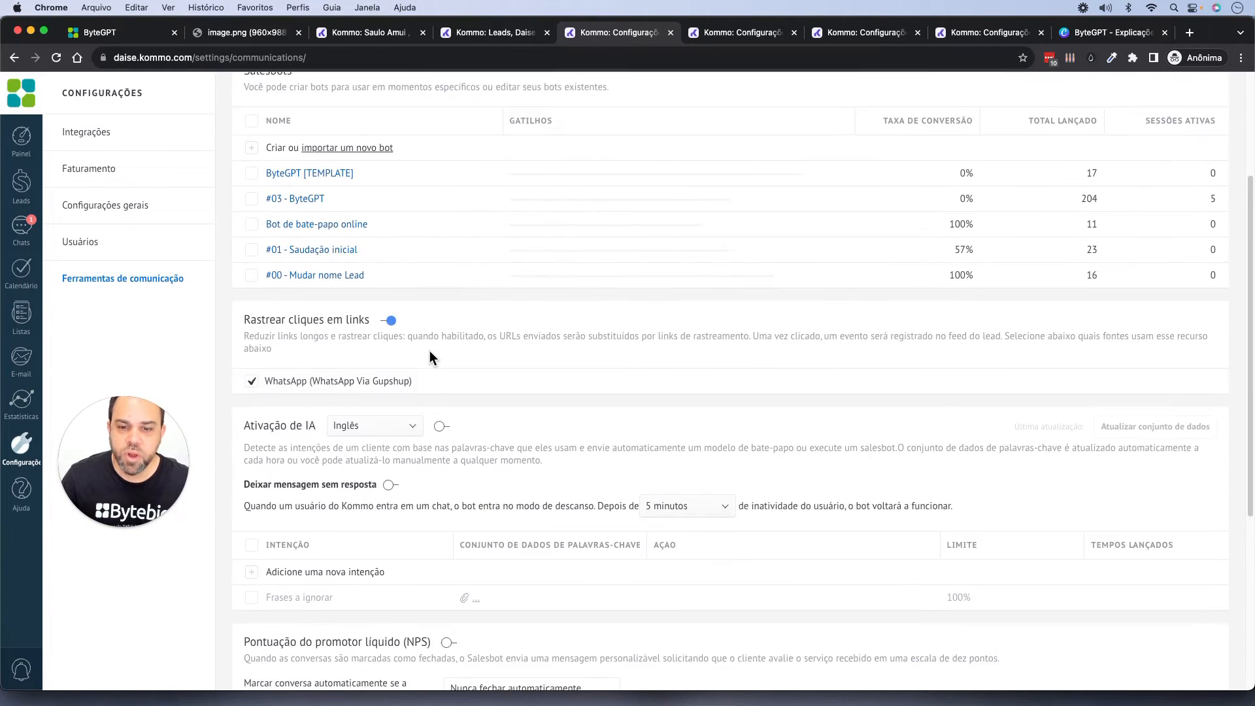
{"action": "scroll", "coordinate": [429, 351], "scroll_direction": "up", "scroll_amount": 1}
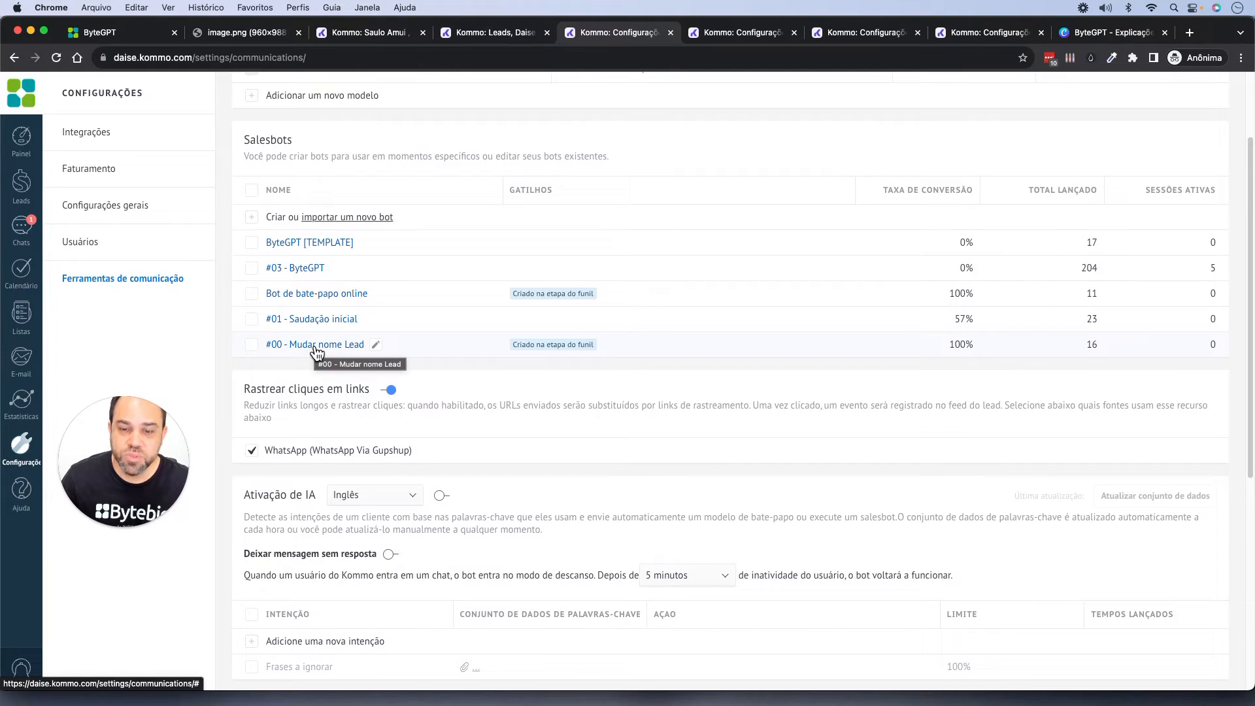
Examine the available lead sources for the "Fonte de leads" condition in the #00 - Mudar nome Lead salesbot, without changing the selection
{"action": "left_click", "coordinate": [727, 34]}
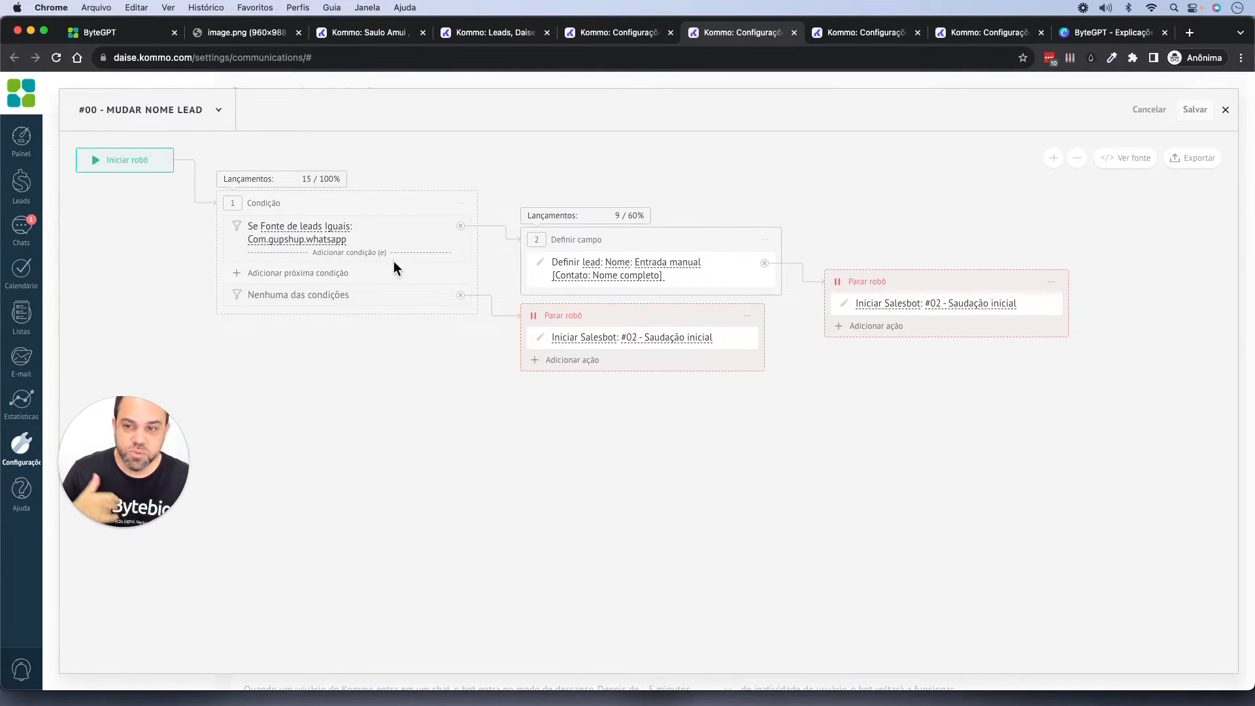
{"action": "left_click", "coordinate": [325, 240]}
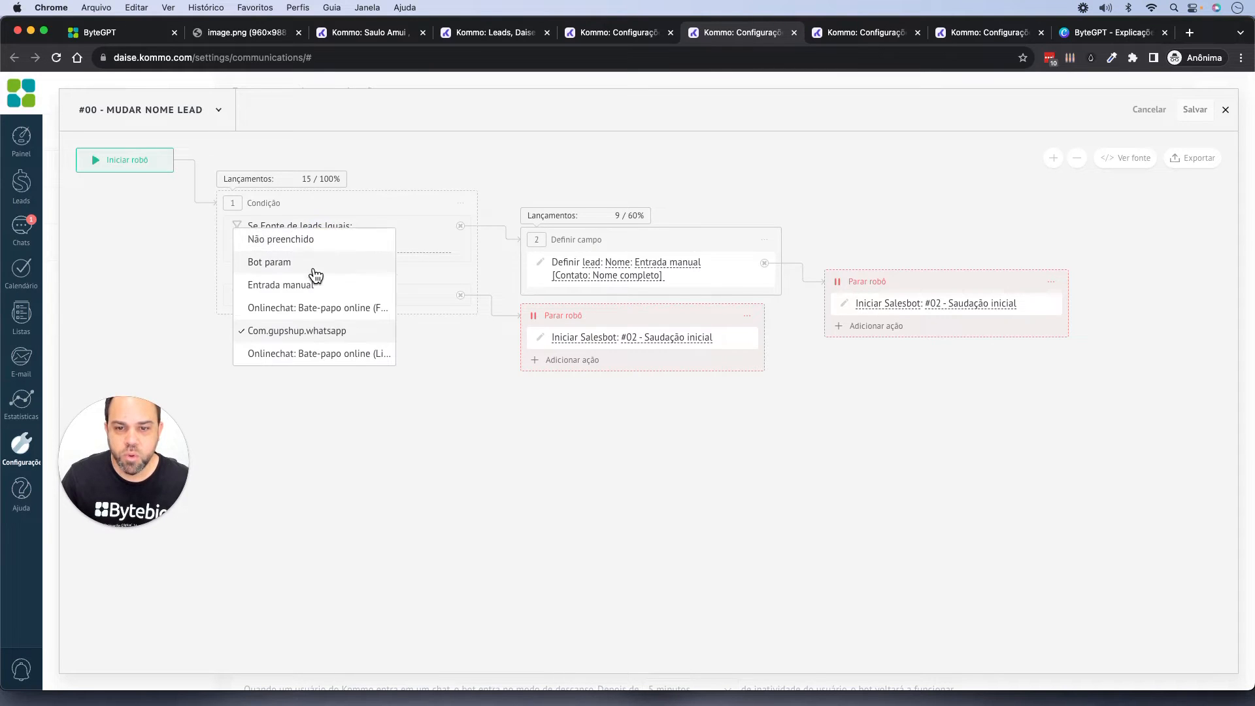
{"action": "left_click", "coordinate": [497, 159]}
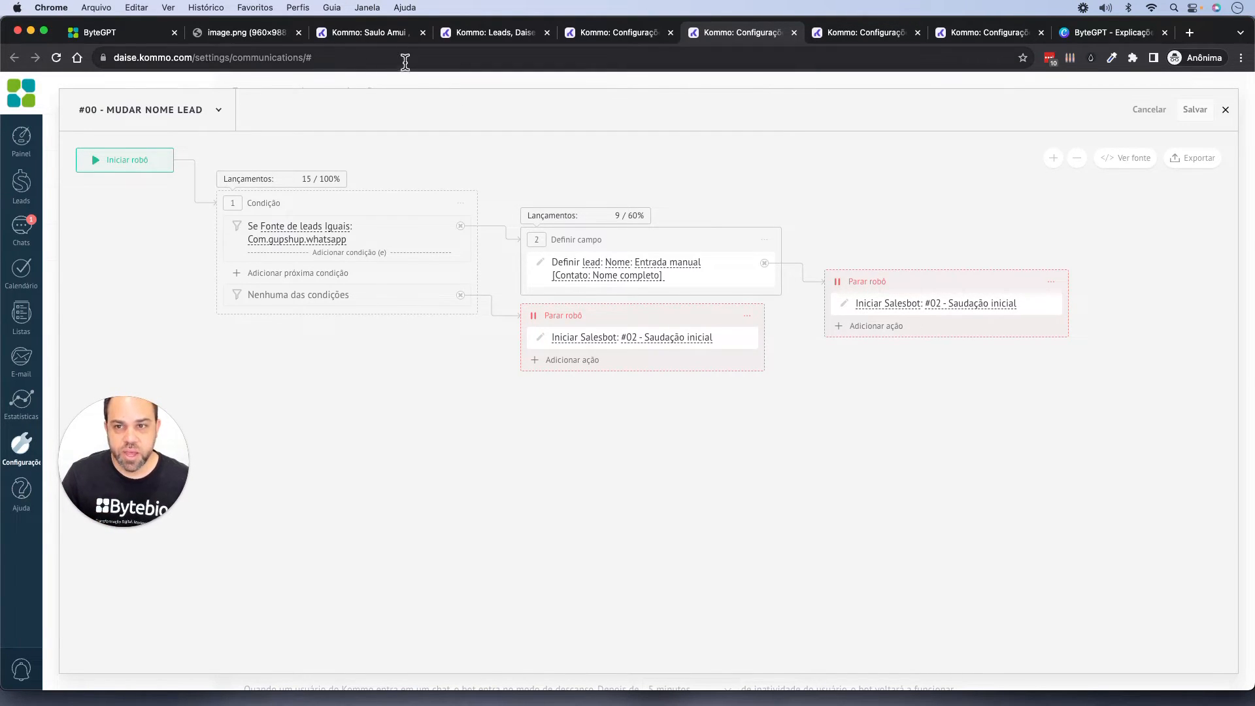
Look through the messenger and WhatsApp provider integrations available under Integrações
{"action": "left_click", "coordinate": [393, 34]}
{"action": "left_click", "coordinate": [475, 32]}
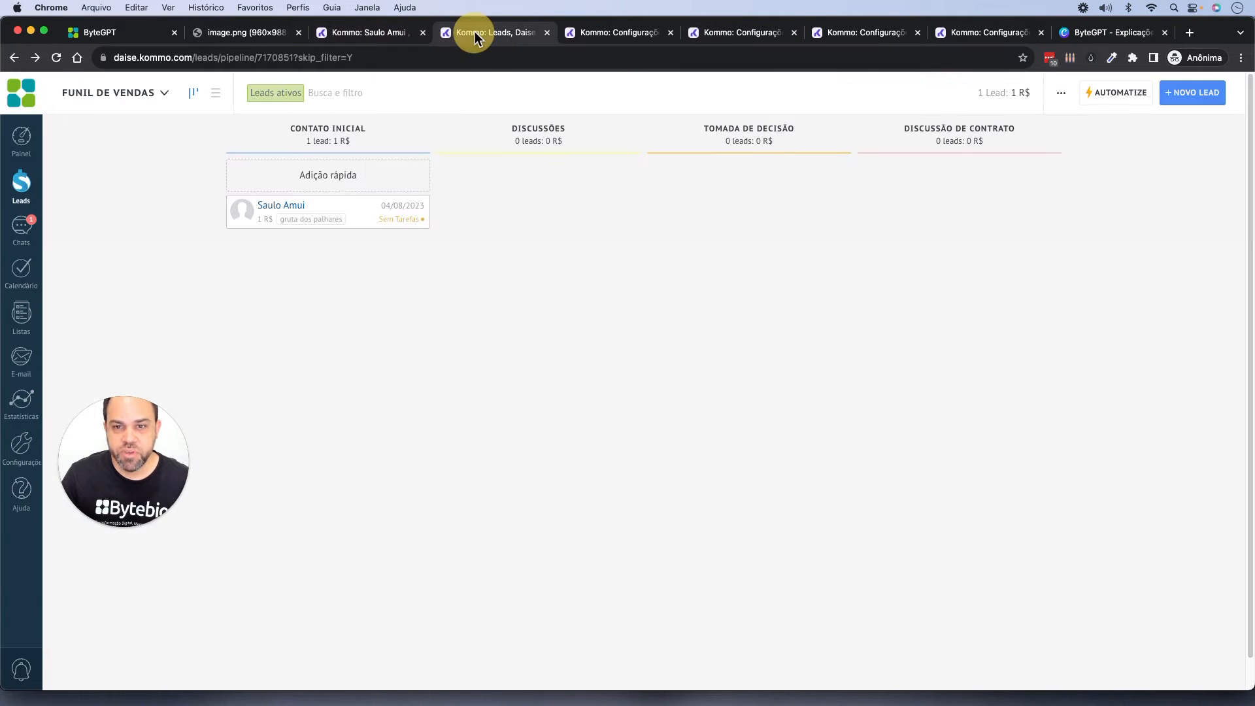
{"action": "left_click", "coordinate": [615, 32]}
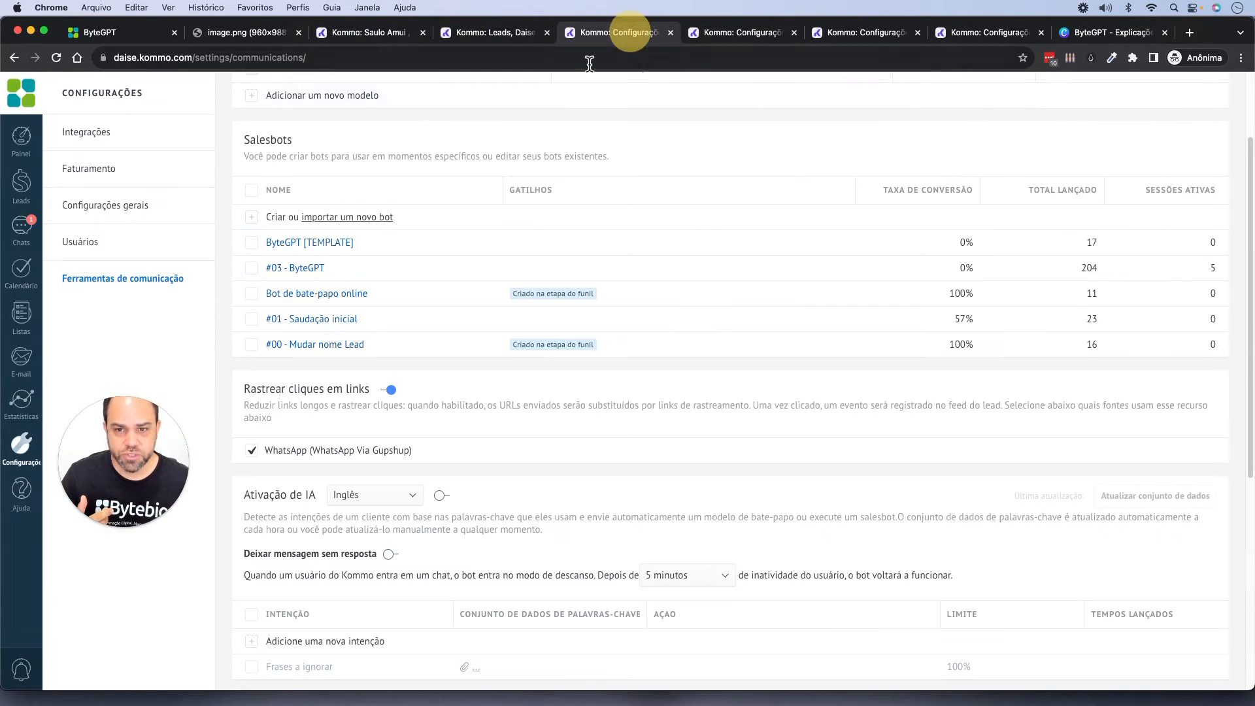
{"action": "left_click", "coordinate": [103, 143]}
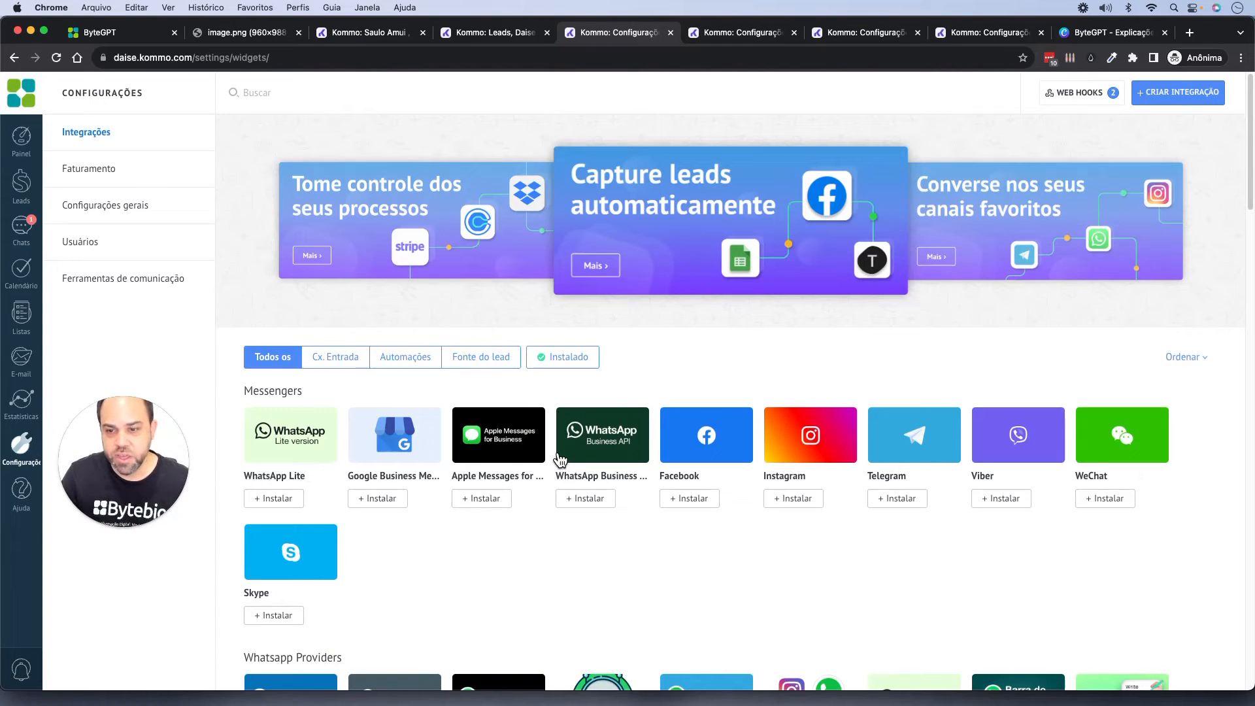
{"action": "scroll", "coordinate": [621, 441], "scroll_direction": "down", "scroll_amount": 2}
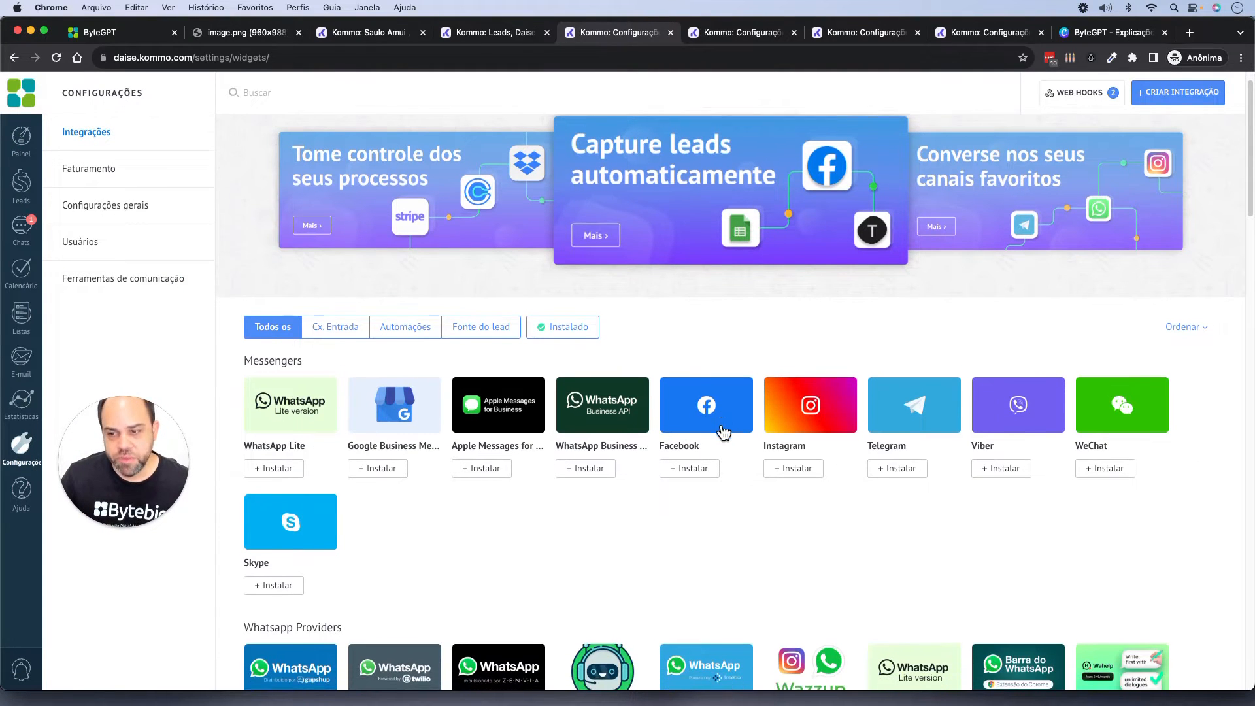
{"action": "scroll", "coordinate": [652, 439], "scroll_direction": "down", "scroll_amount": 1}
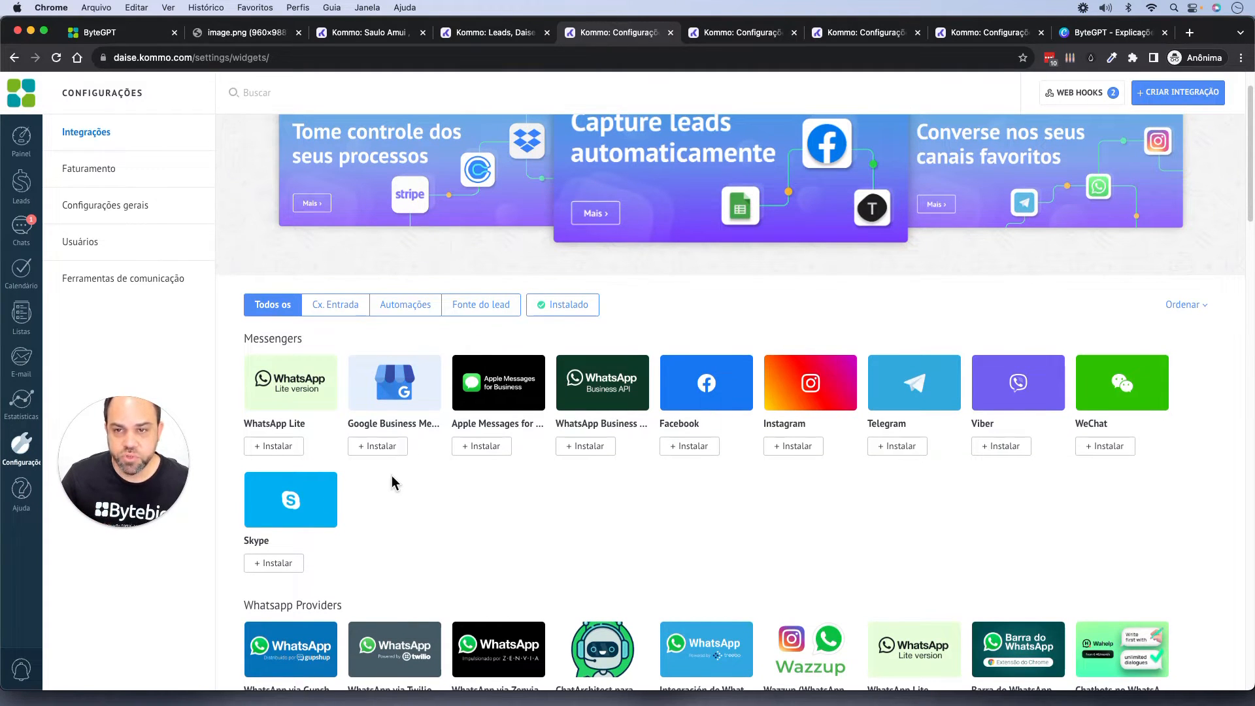
Examine the #01 - Saudação inicial salesbot from its greeting messages to the stop step that starts #03 - ByteGPT
{"action": "left_click", "coordinate": [700, 36]}
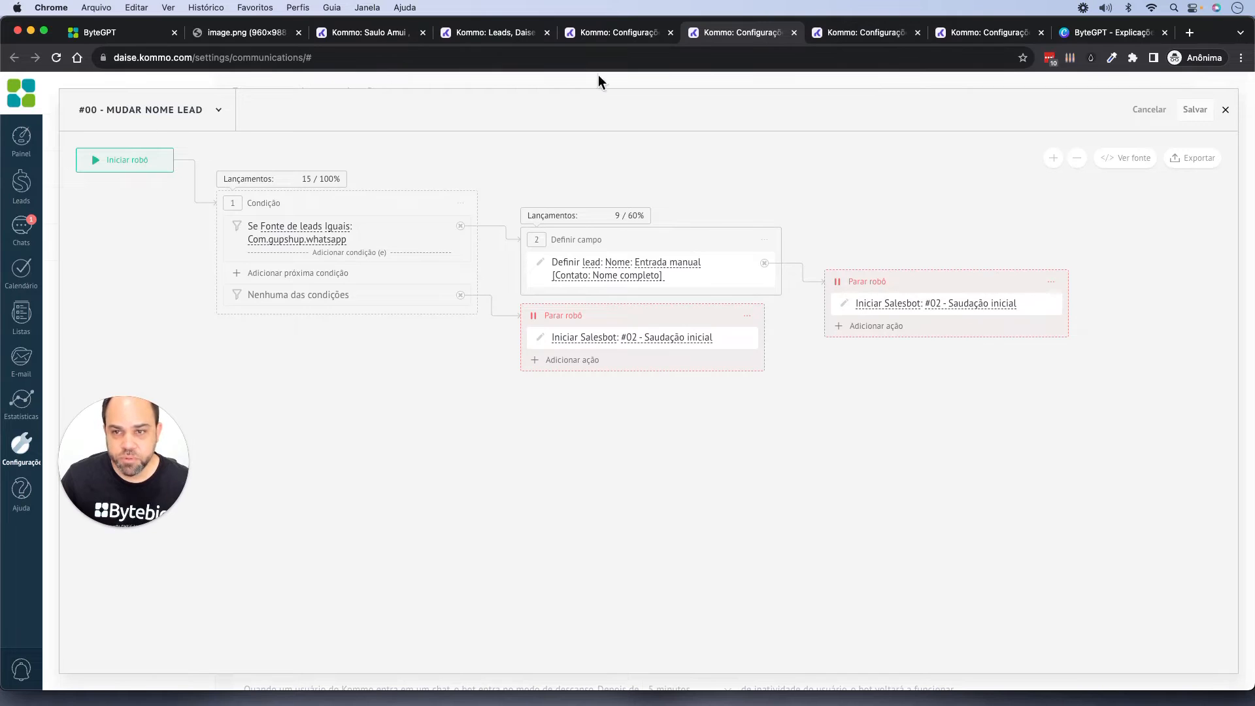
{"action": "left_click", "coordinate": [868, 34]}
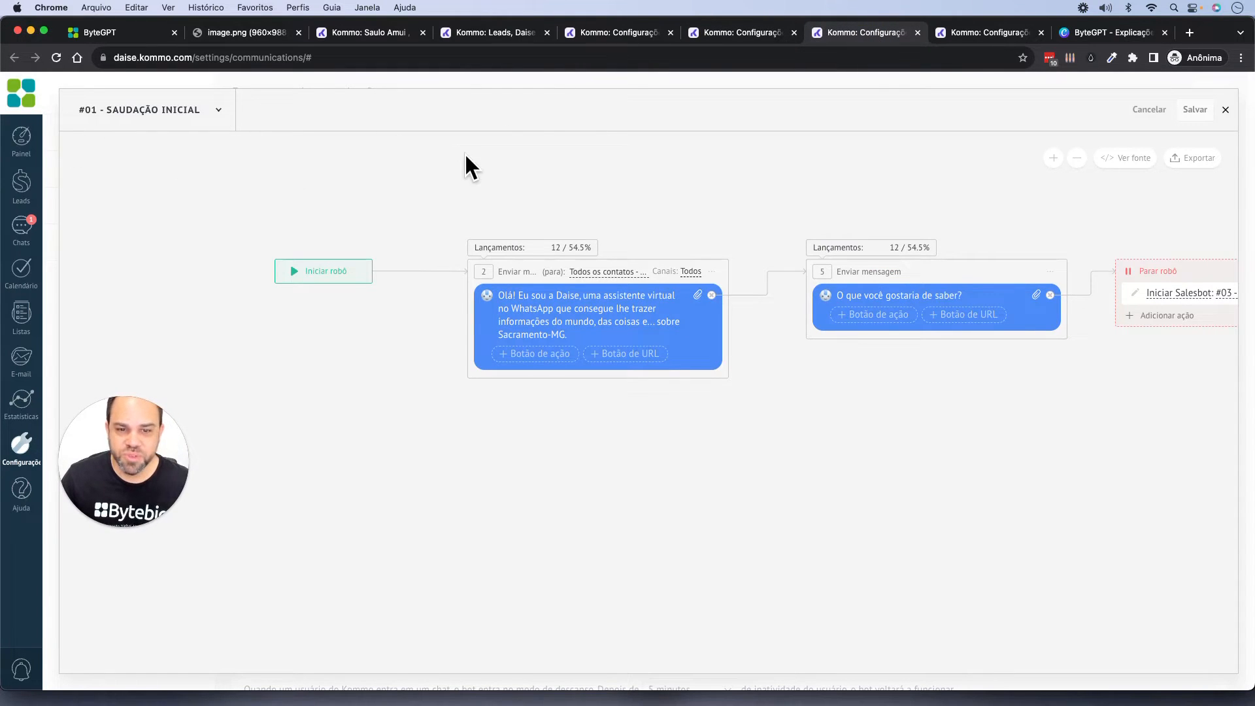
{"action": "left_click_drag", "start_coordinate": [466, 155], "coordinate": [360, 140]}
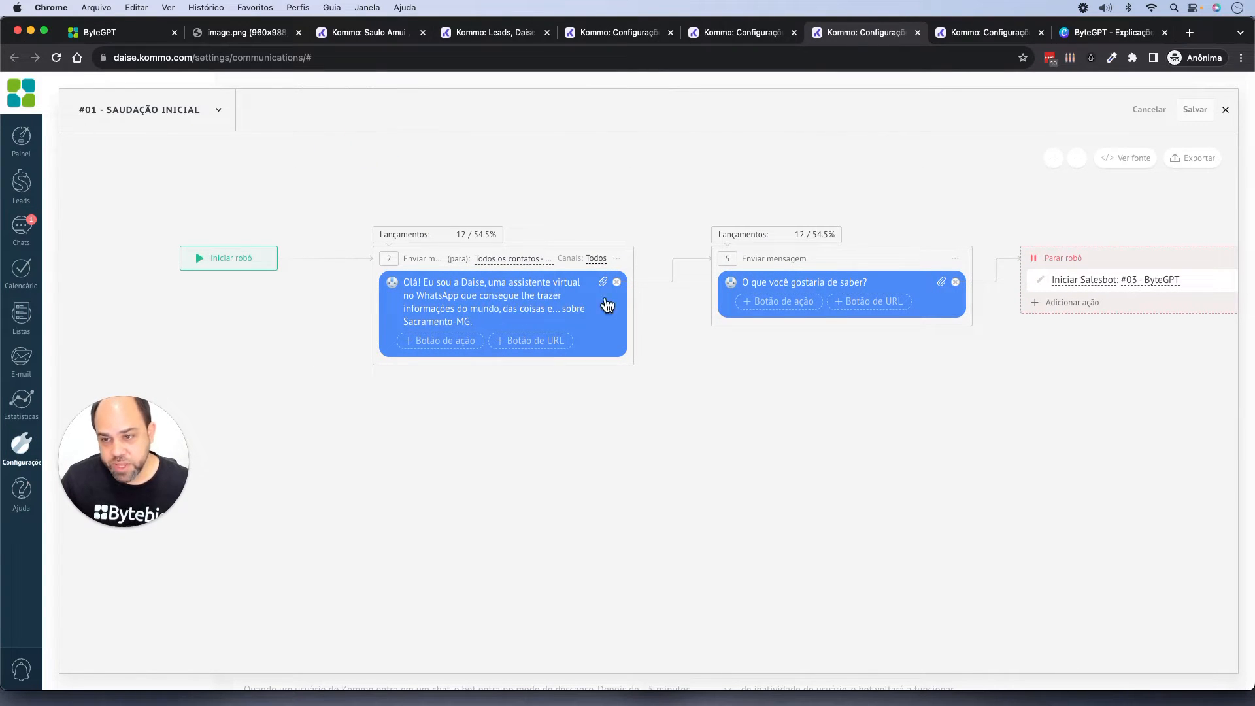
{"action": "left_click_drag", "start_coordinate": [851, 212], "coordinate": [723, 203]}
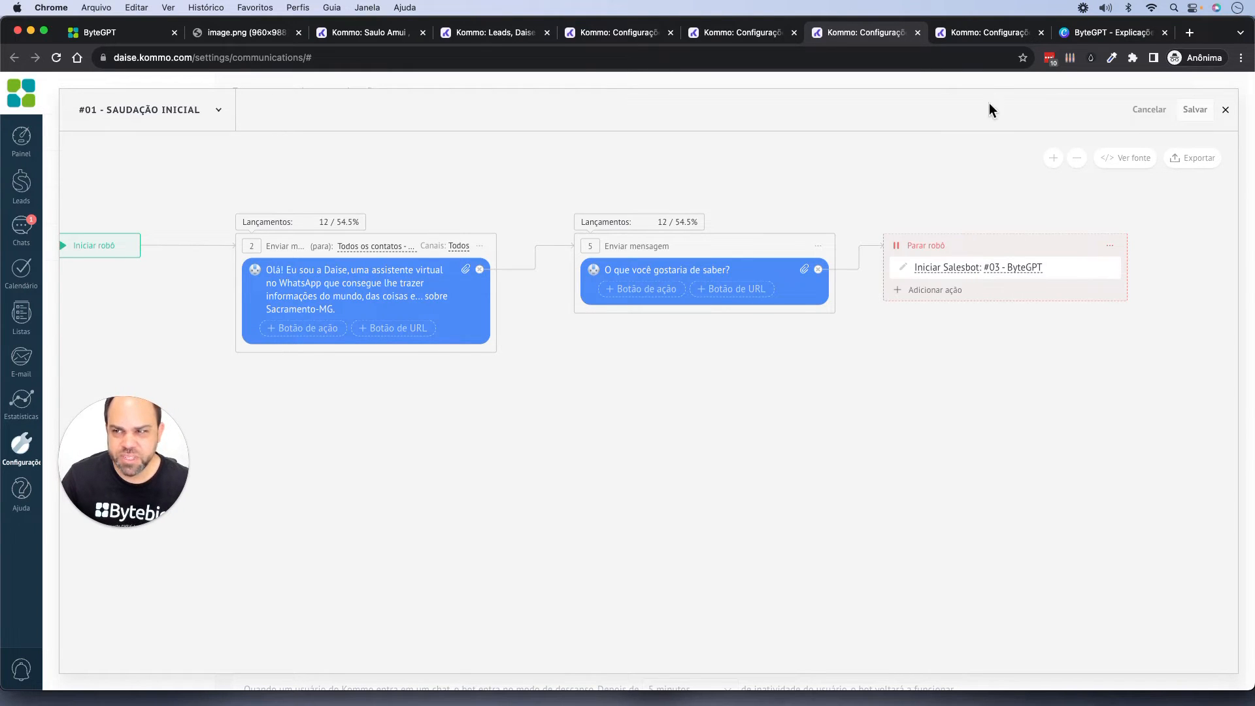
{"action": "left_click", "coordinate": [952, 42]}
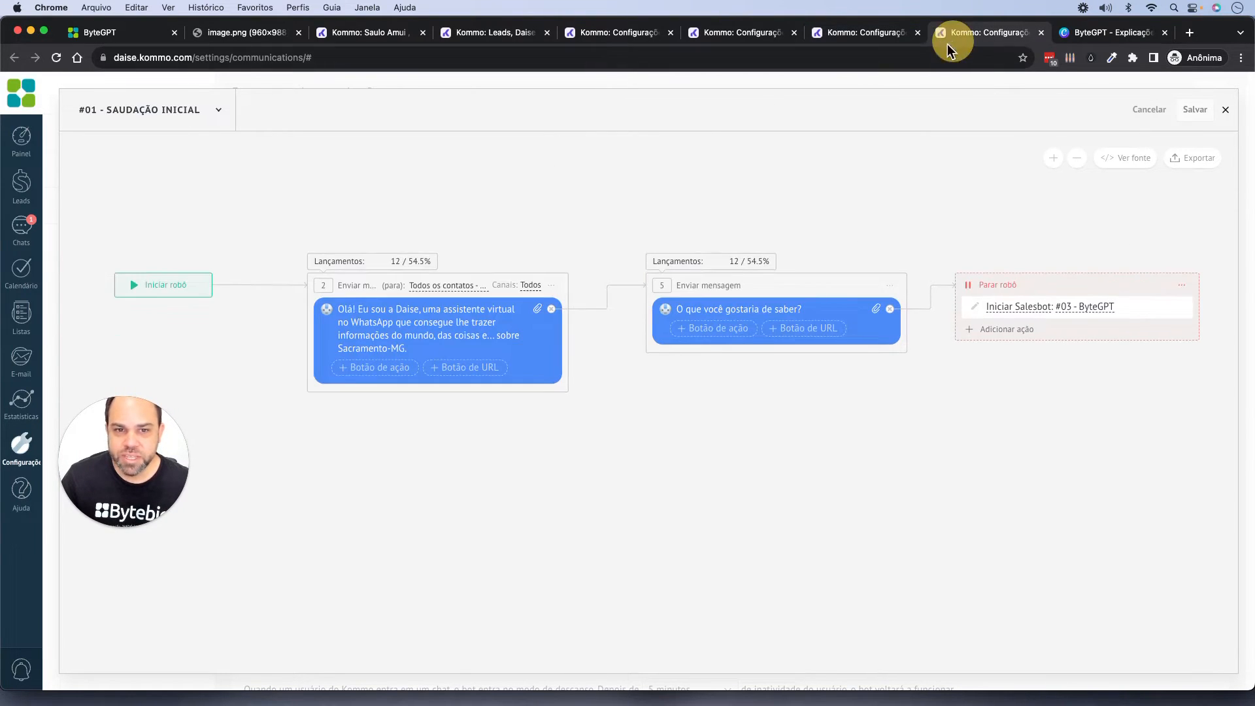
{"action": "left_click", "coordinate": [867, 33]}
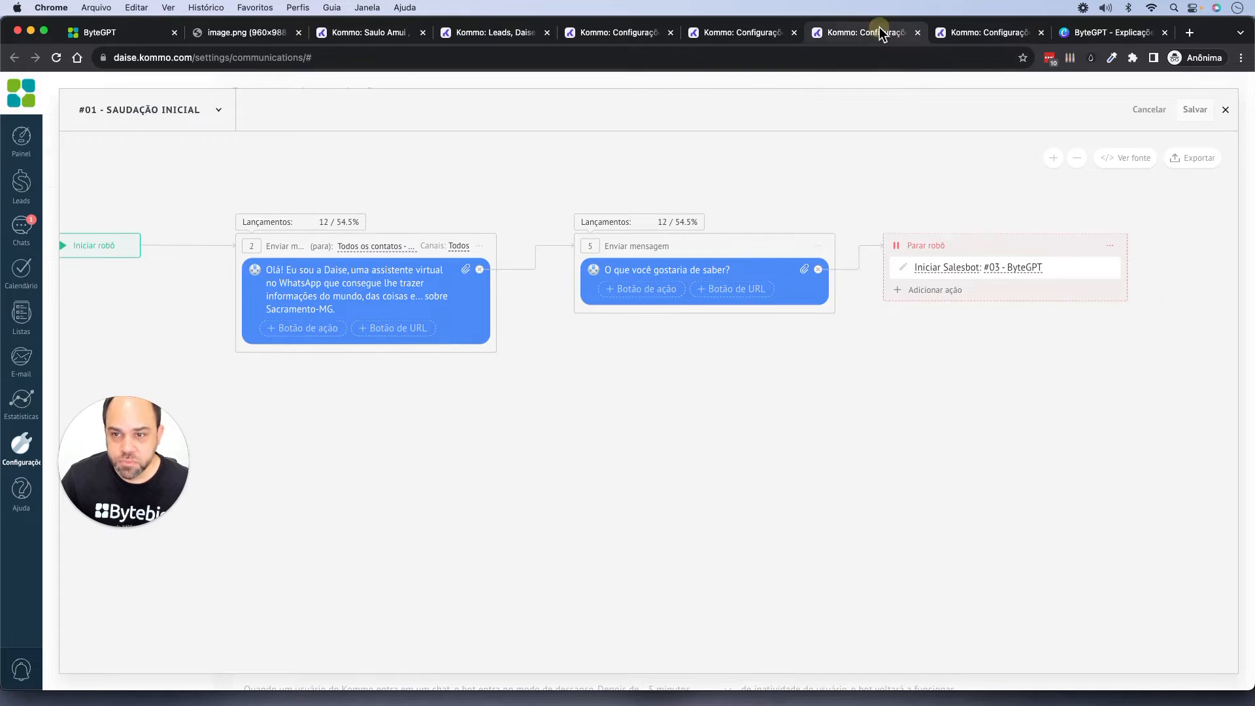
Open the #03 - ByteGPT salesbot and examine its first steps up to the "Pausa de espera GPT" step
{"action": "left_click", "coordinate": [218, 112]}
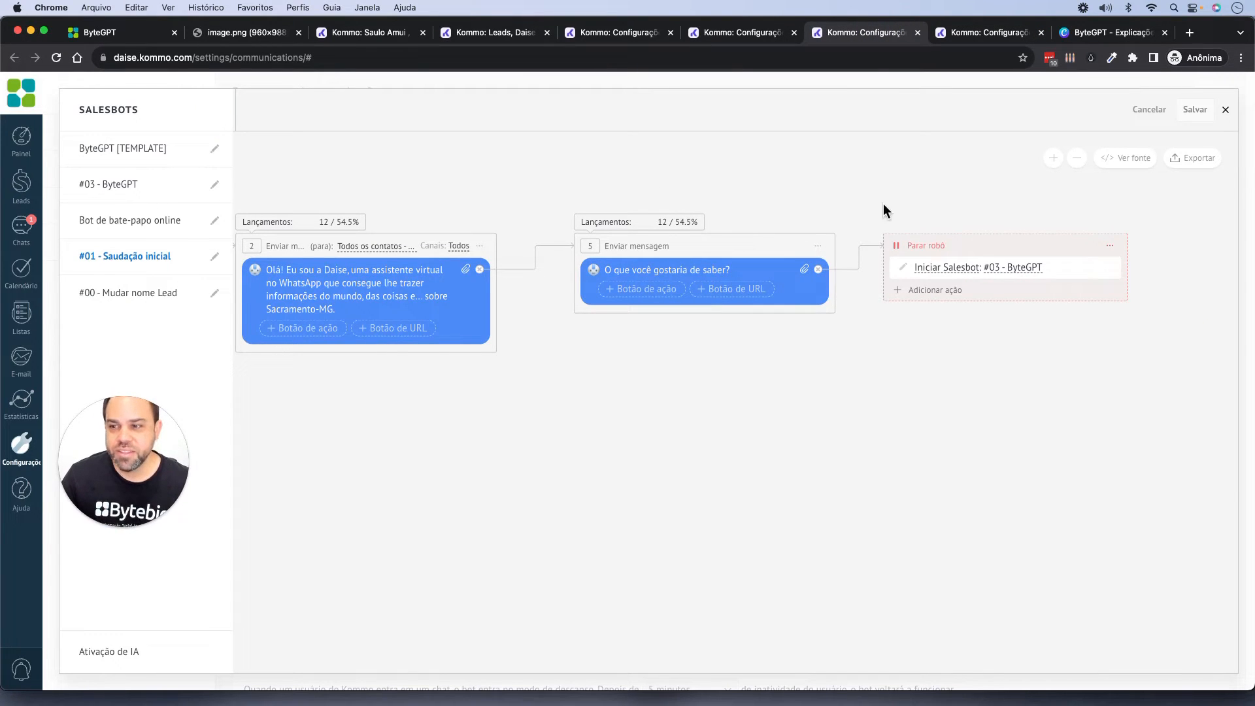
{"action": "left_click", "coordinate": [102, 186]}
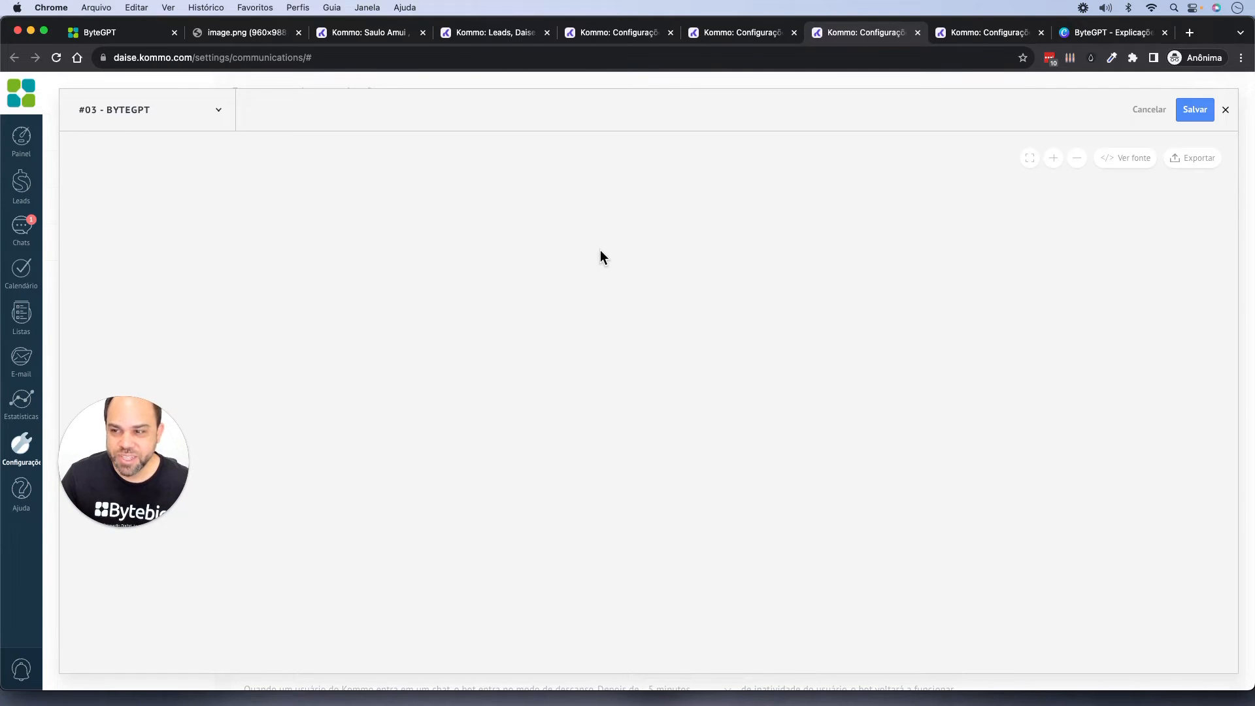
{"action": "left_click_drag", "start_coordinate": [541, 177], "coordinate": [622, 334]}
{"action": "scroll", "coordinate": [710, 329], "scroll_direction": "up", "scroll_amount": 5}
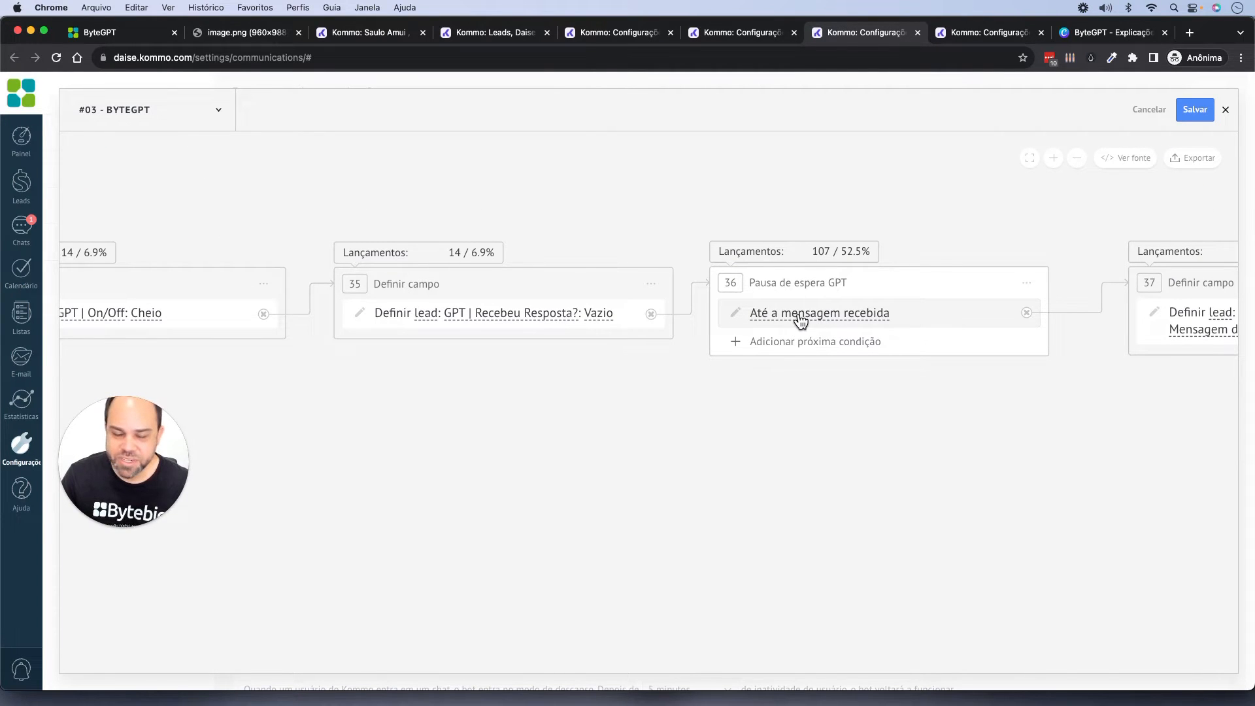
Run the #01 - Saudação inicial salesbot in the customer's conversation
{"action": "left_click", "coordinate": [356, 29]}
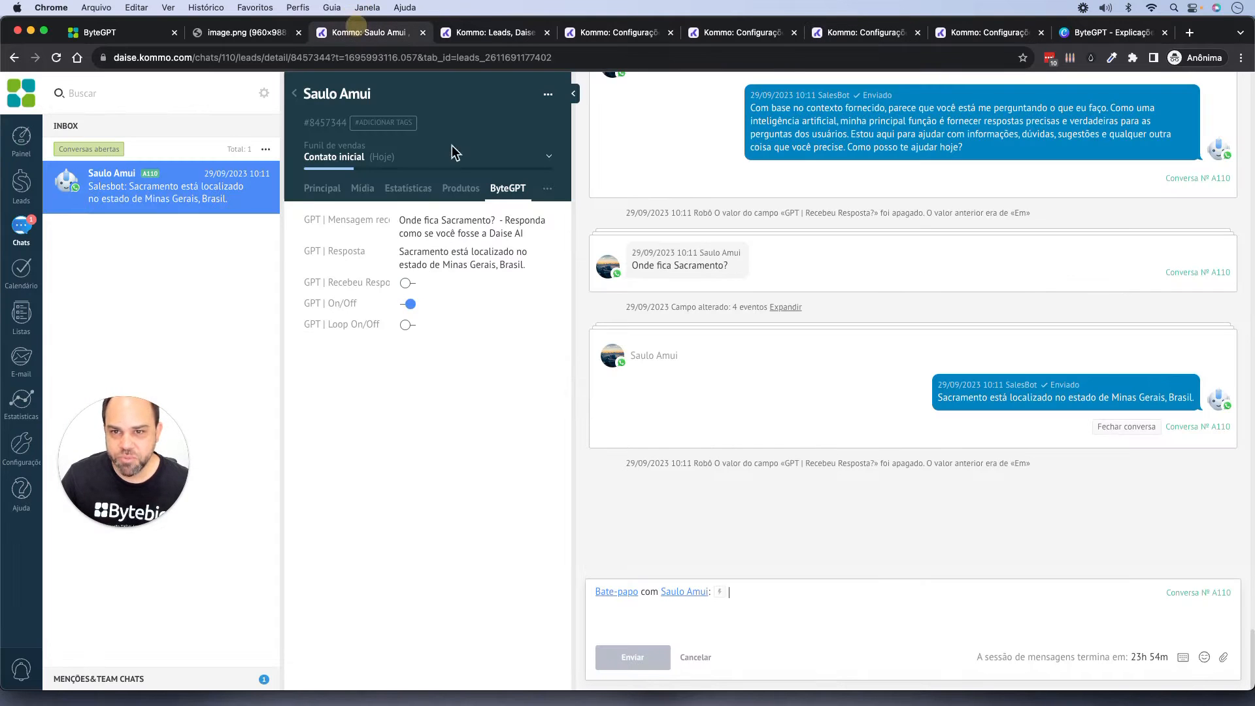
{"action": "left_click", "coordinate": [719, 592]}
{"action": "left_click", "coordinate": [766, 552]}
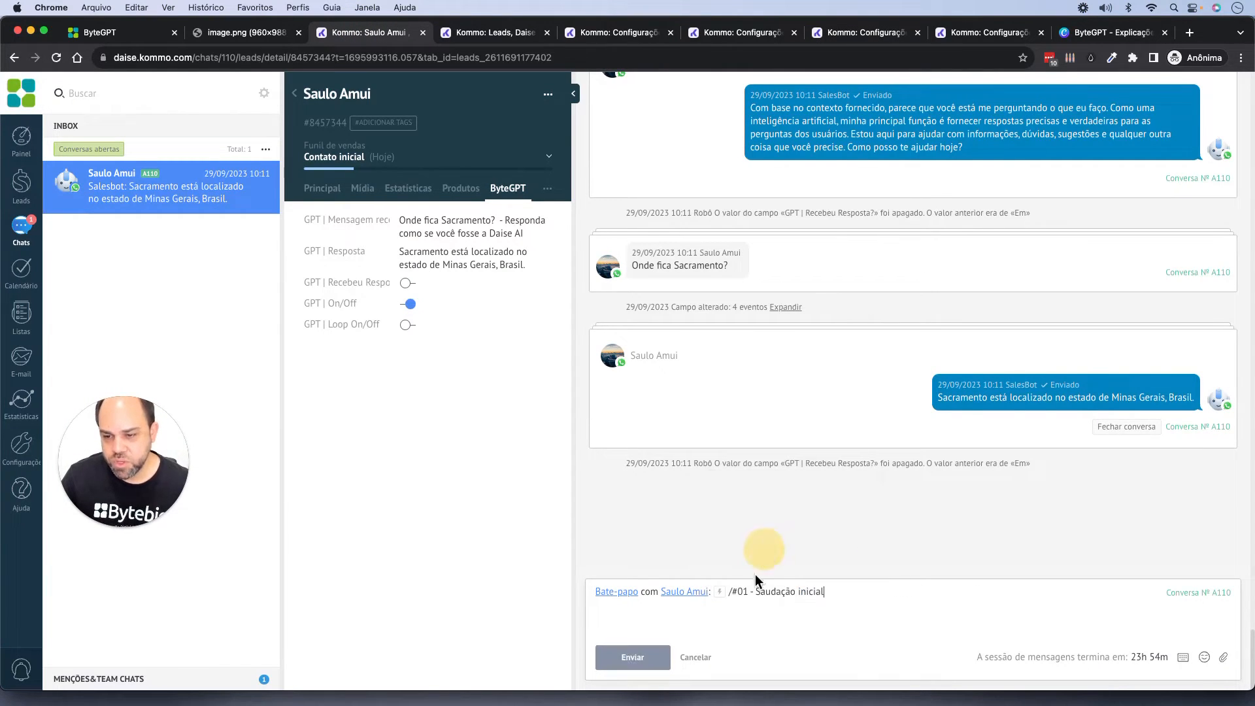
{"action": "left_click", "coordinate": [628, 657]}
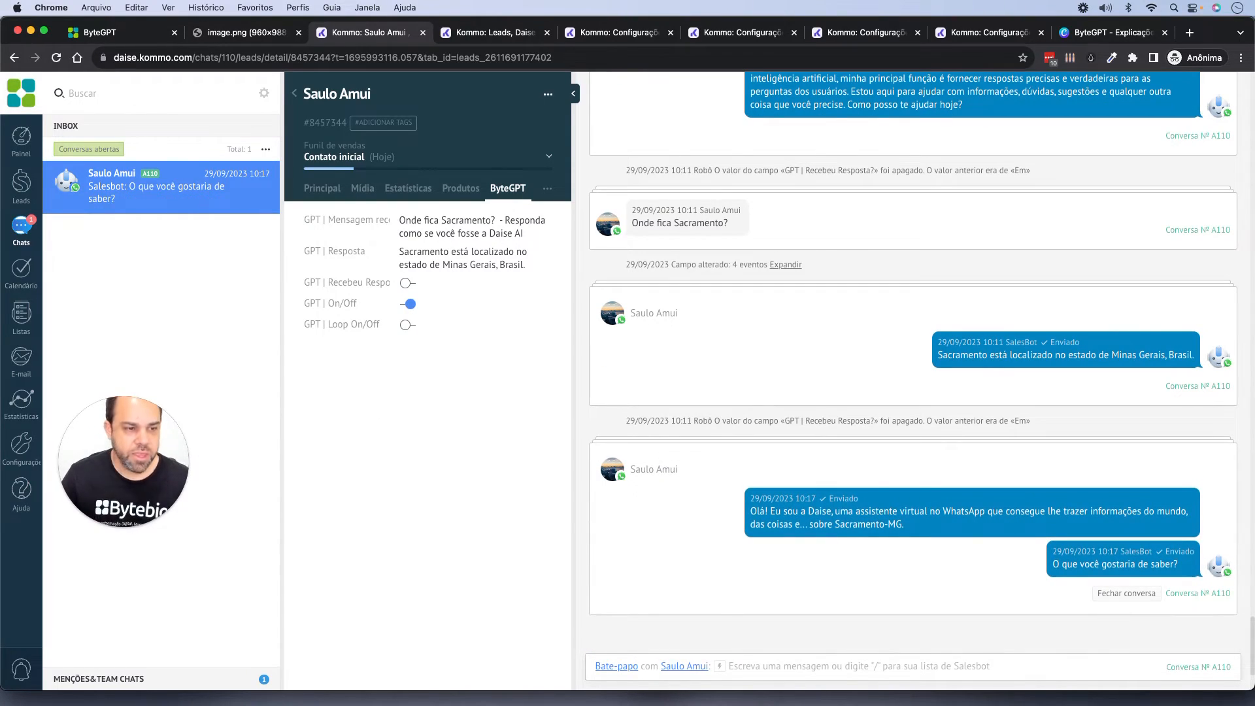
{"action": "key", "text": "ctrl+Up"}
{"action": "key", "text": "ctrl+Up"}
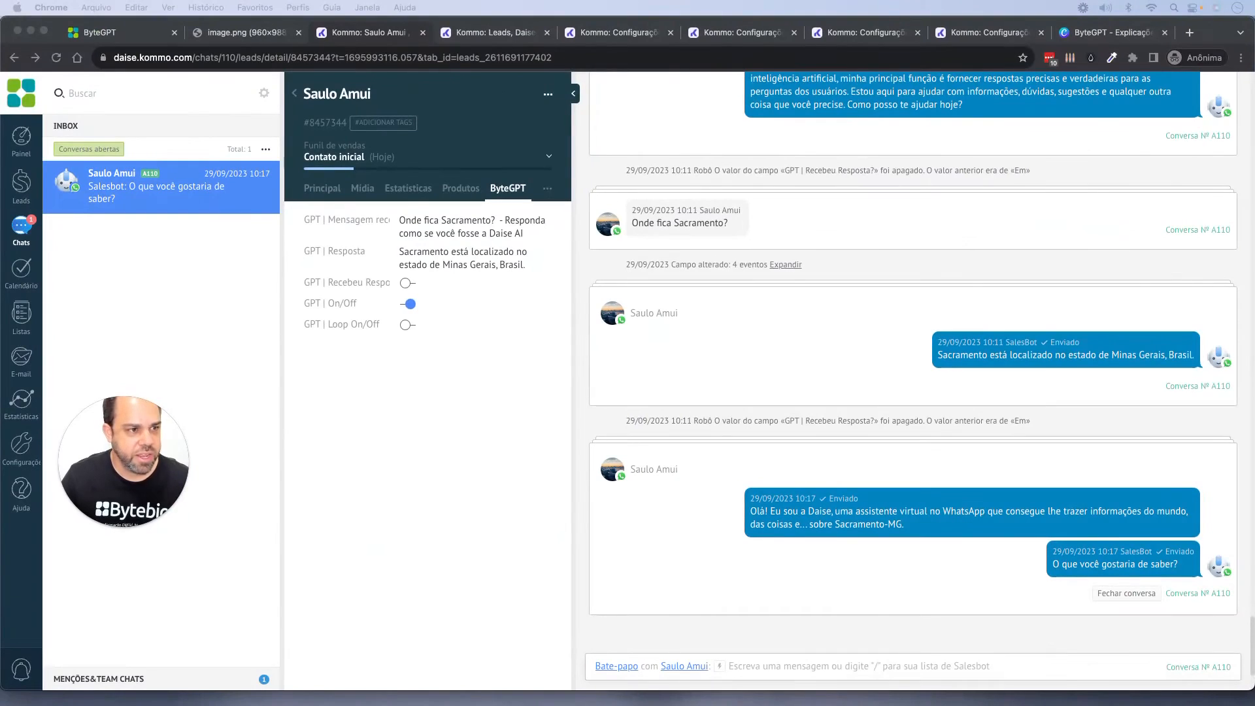
Ask Daise "Sacramento fica próximo a Uberaba?" in the WhatsApp Web chat, and move its window out of the way
{"action": "left_click_drag", "start_coordinate": [0, 147], "coordinate": [558, 103]}
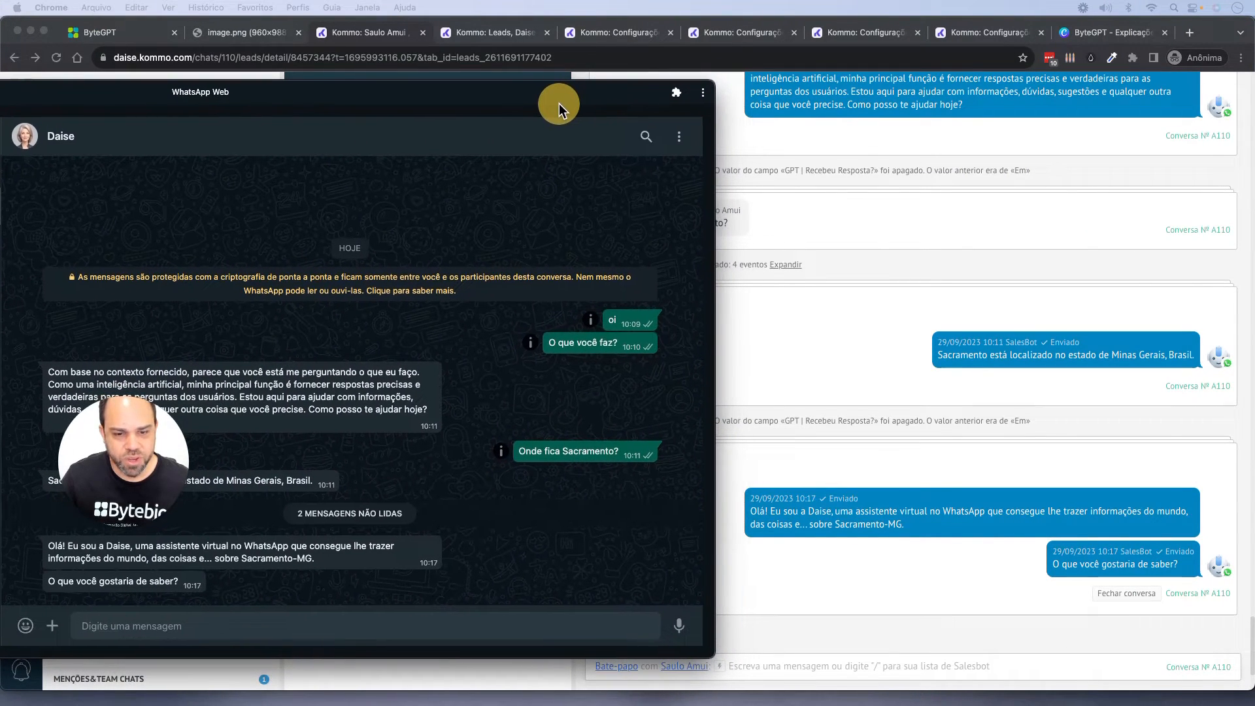
{"action": "left_click", "coordinate": [155, 626]}
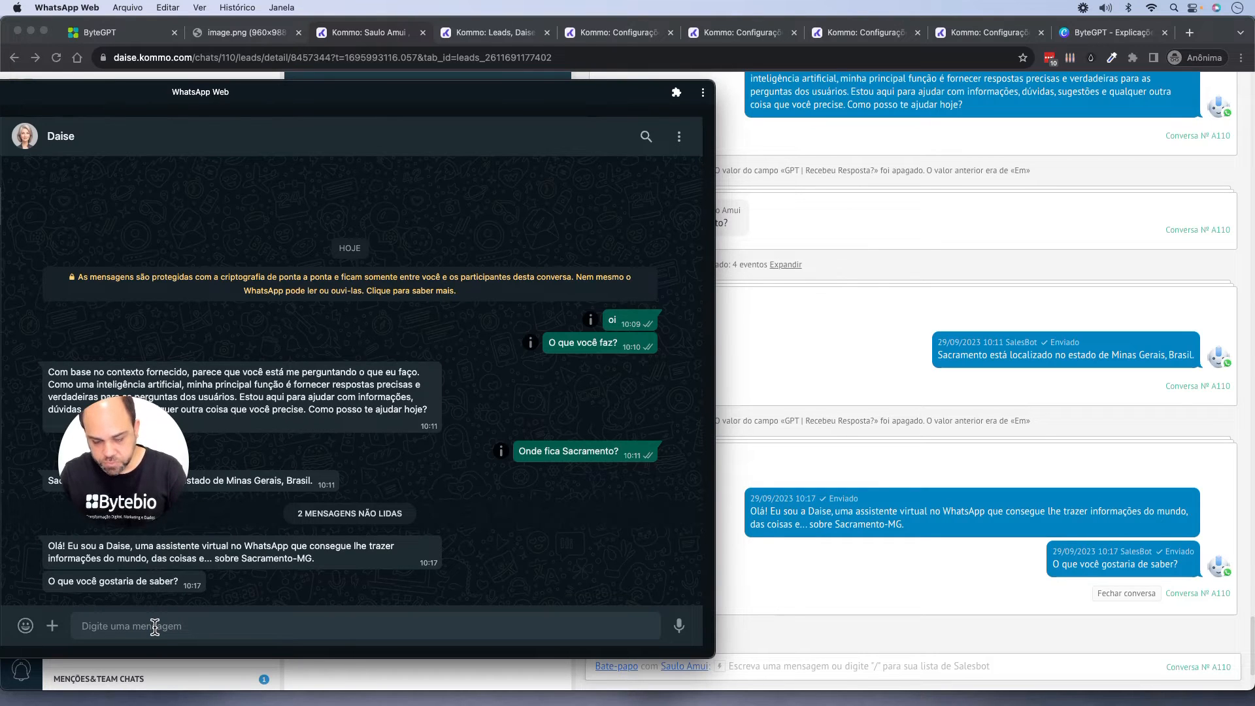
{"action": "type", "text": "Sacrament"}
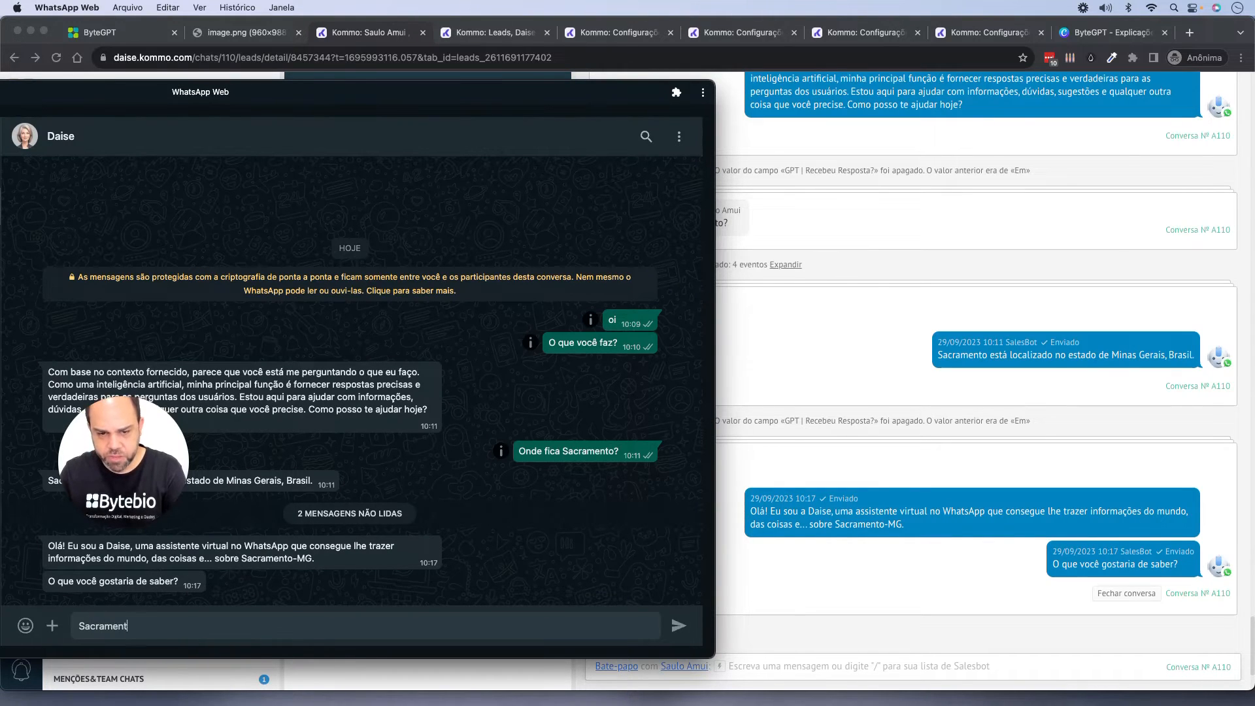
{"action": "type", "text": "o fica pró"}
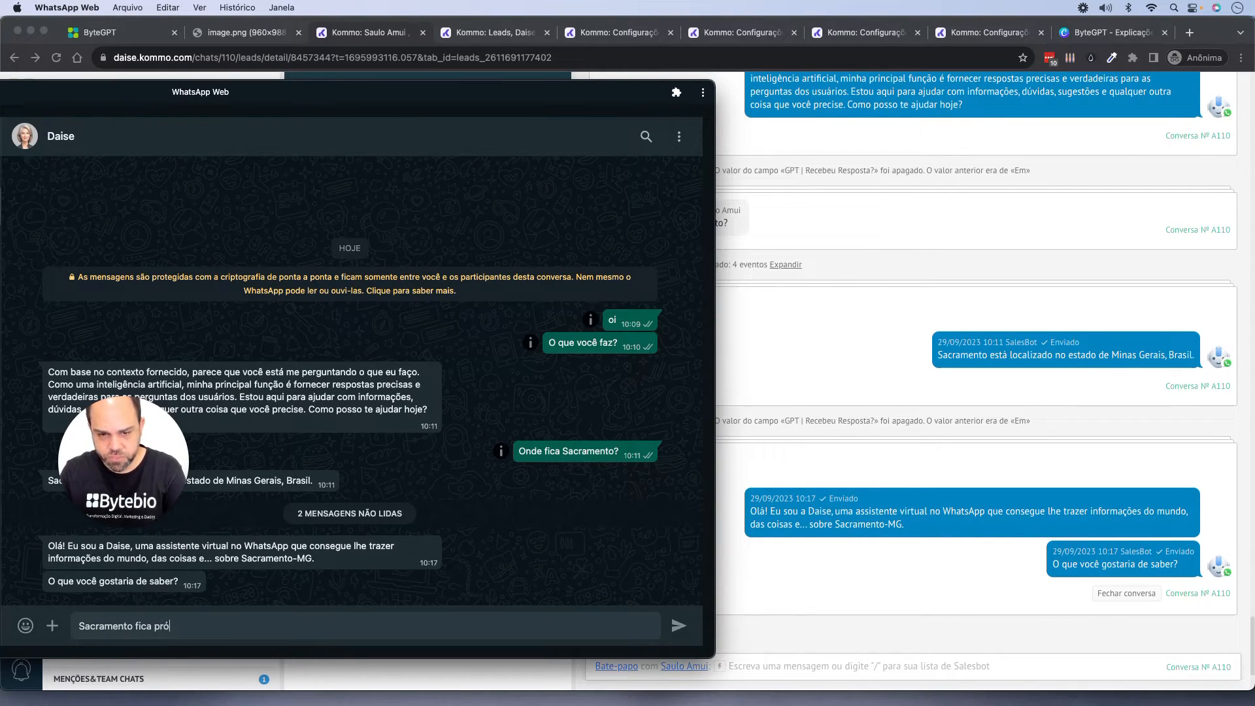
{"action": "type", "text": "ximo a "}
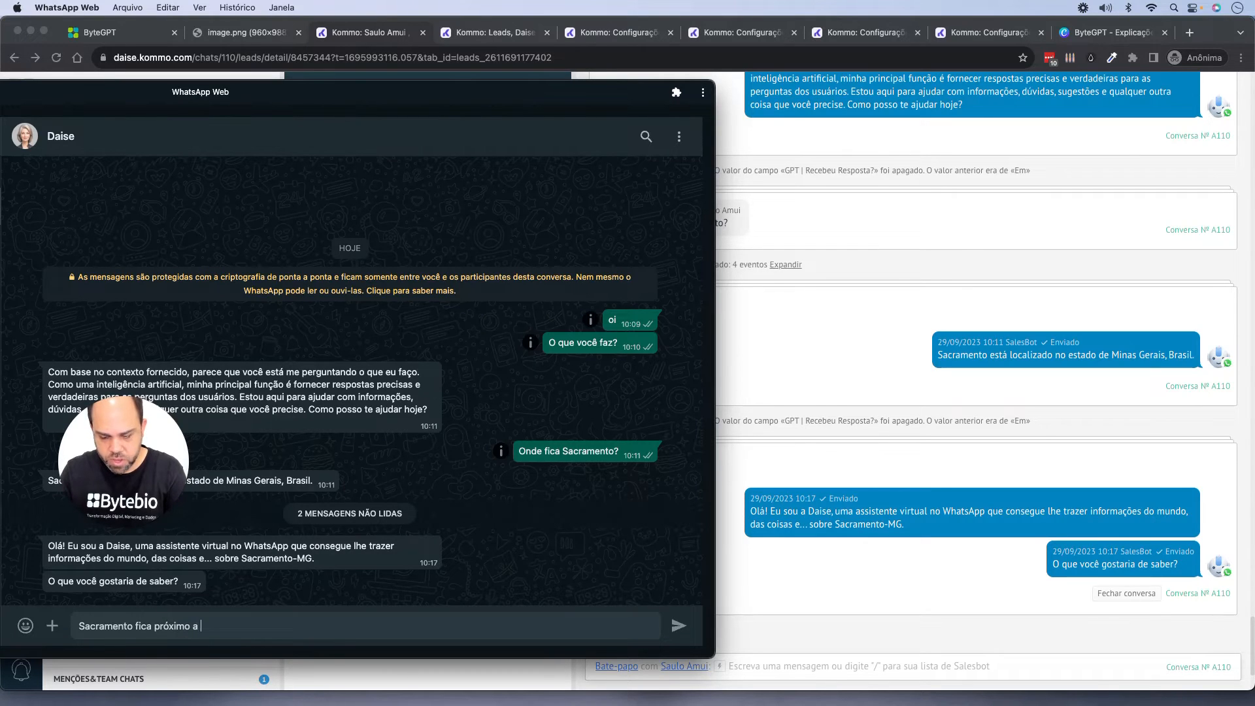
{"action": "type", "text": "Uberaba"}
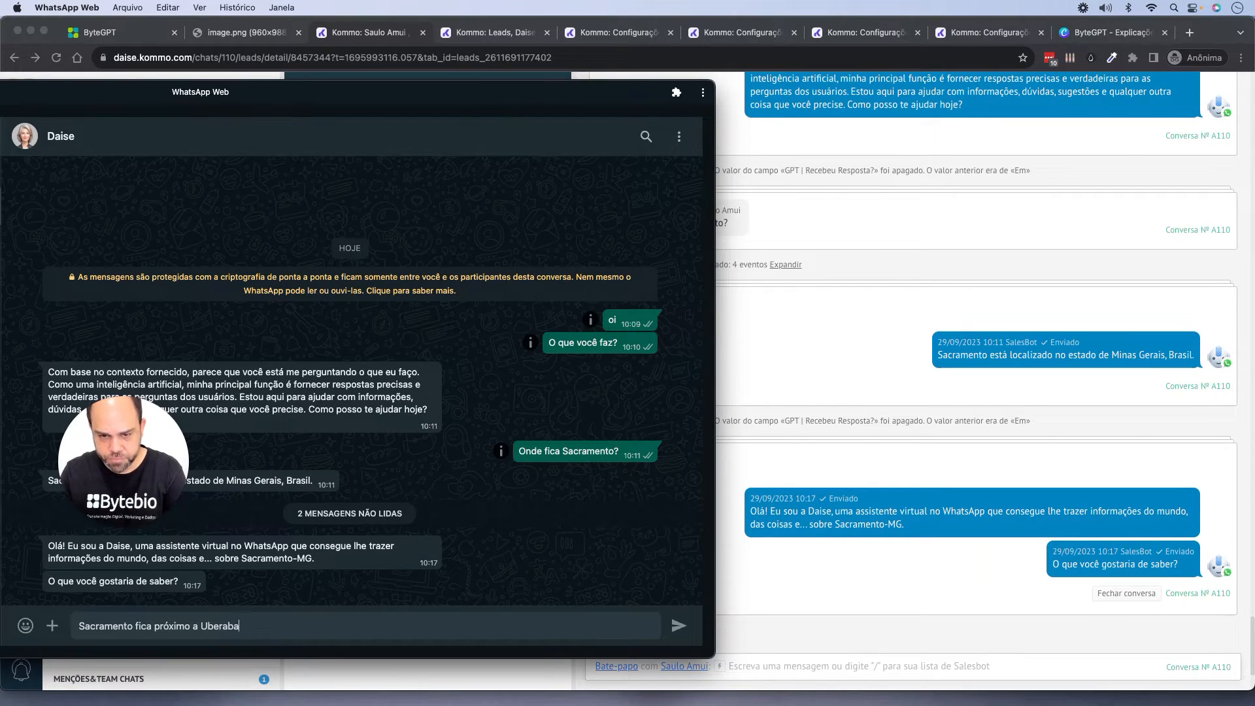
{"action": "type", "text": "?"}
{"action": "key", "text": "Return"}
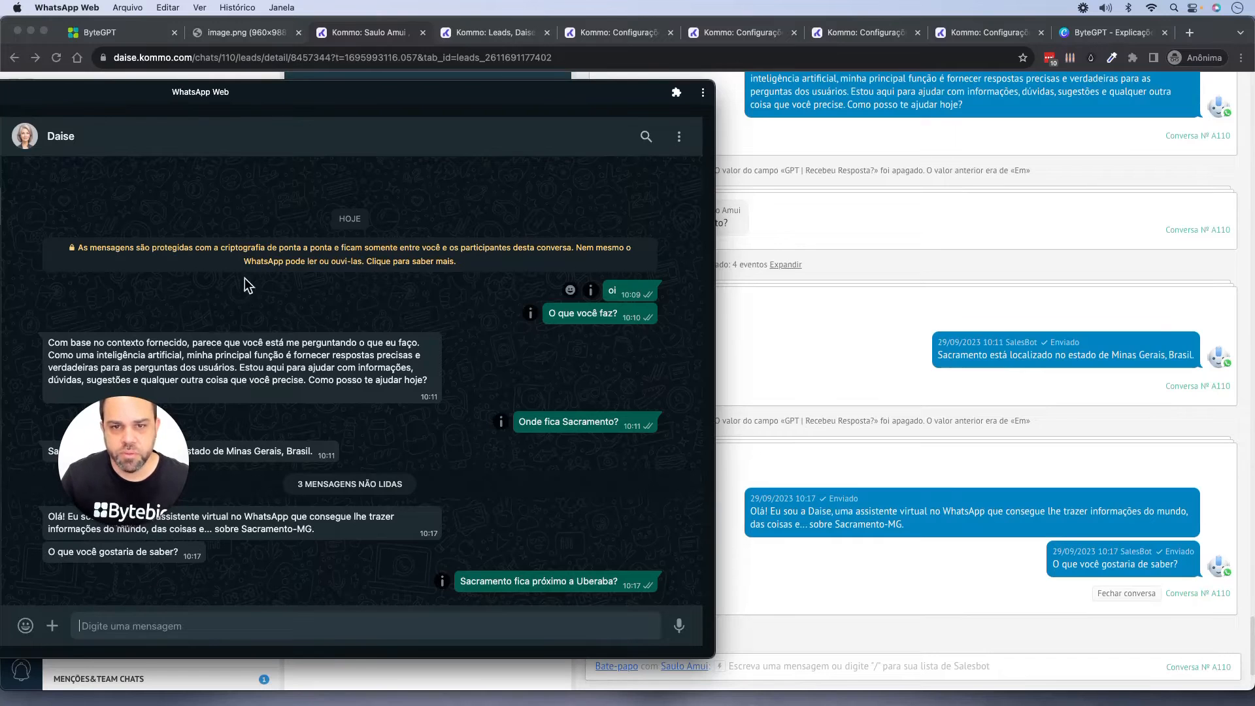
{"action": "left_click_drag", "start_coordinate": [346, 85], "coordinate": [0, 105]}
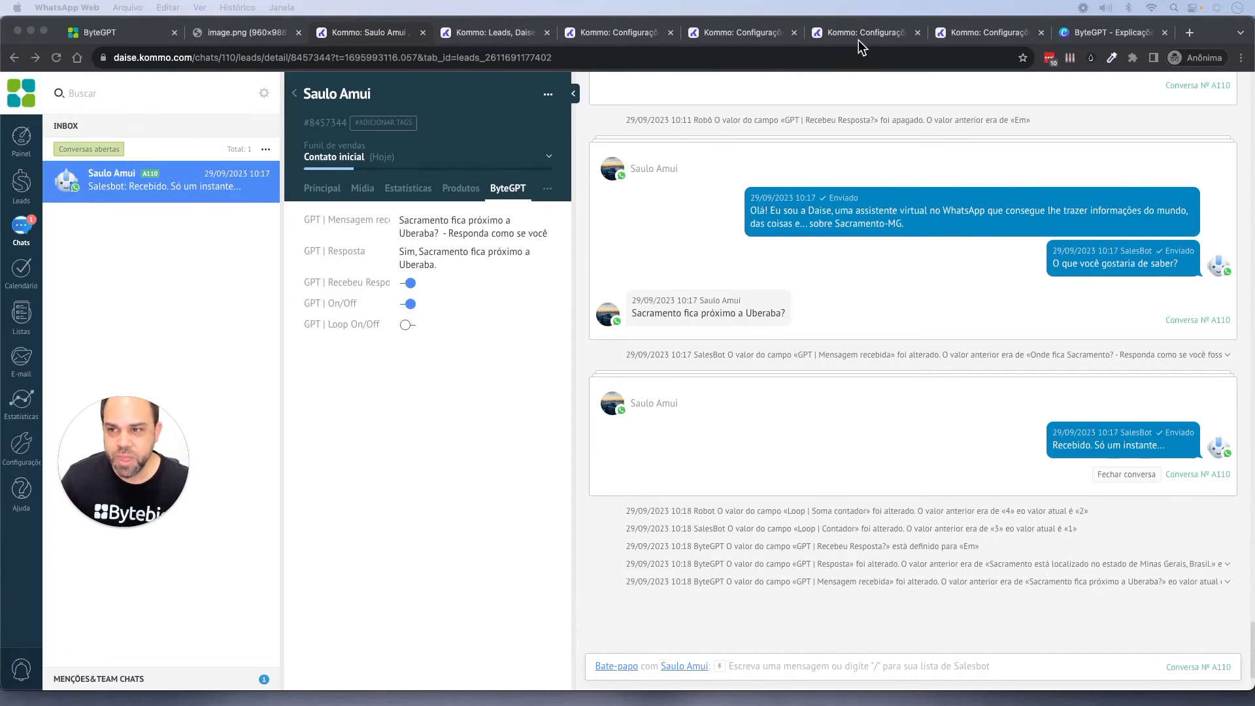
Switch the salesbot editor from #01 - Saudação inicial to the #03 - ByteGPT salesbot
{"action": "left_click", "coordinate": [970, 34]}
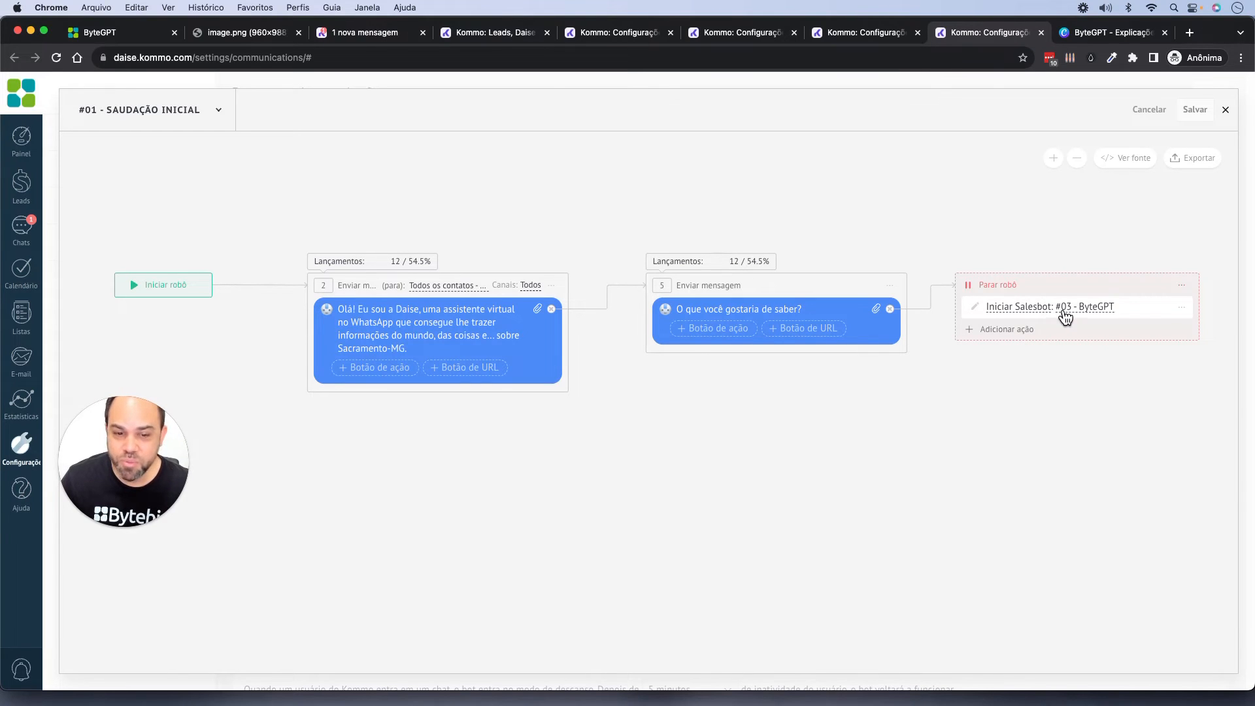
{"action": "left_click", "coordinate": [218, 112]}
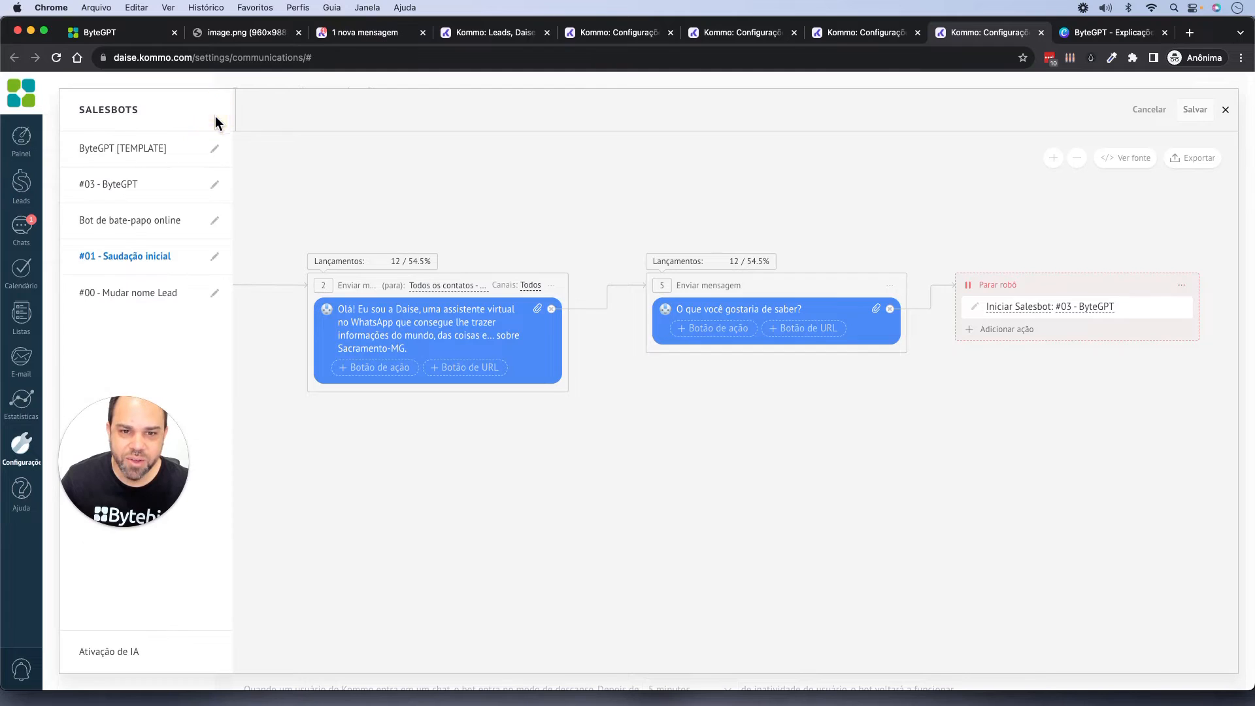
{"action": "left_click", "coordinate": [86, 262]}
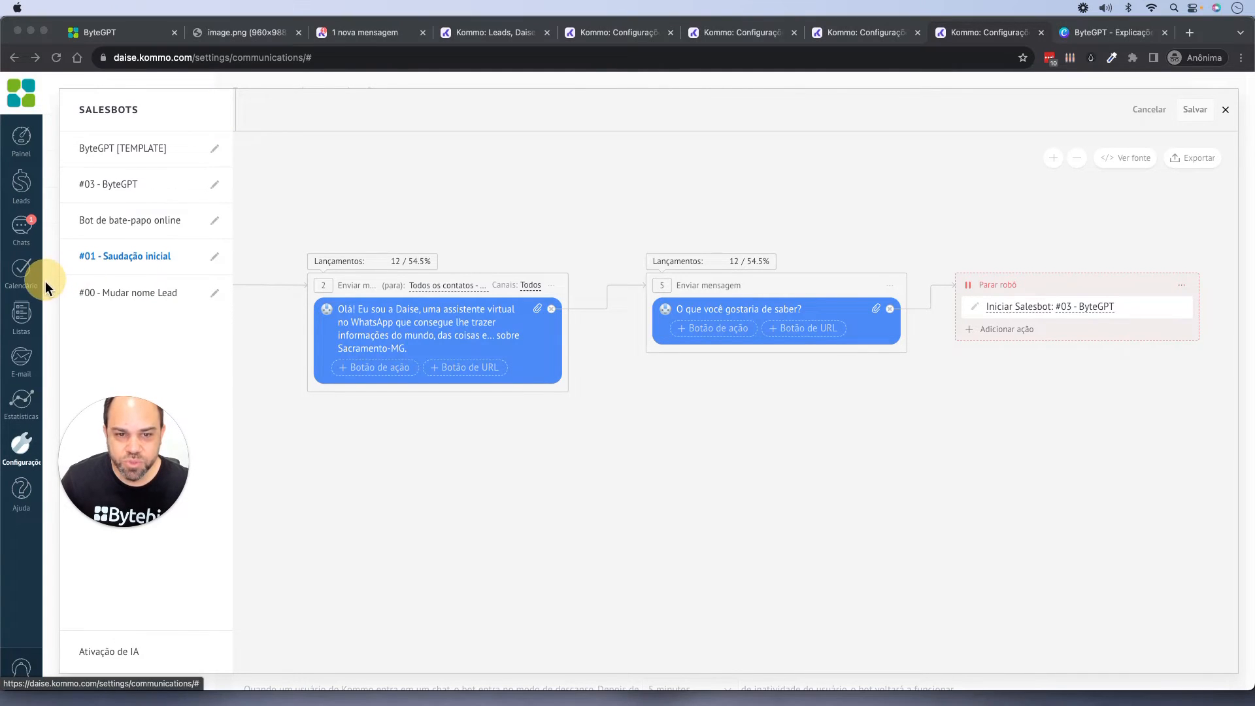
{"action": "left_click", "coordinate": [111, 188]}
{"action": "left_click", "coordinate": [113, 188]}
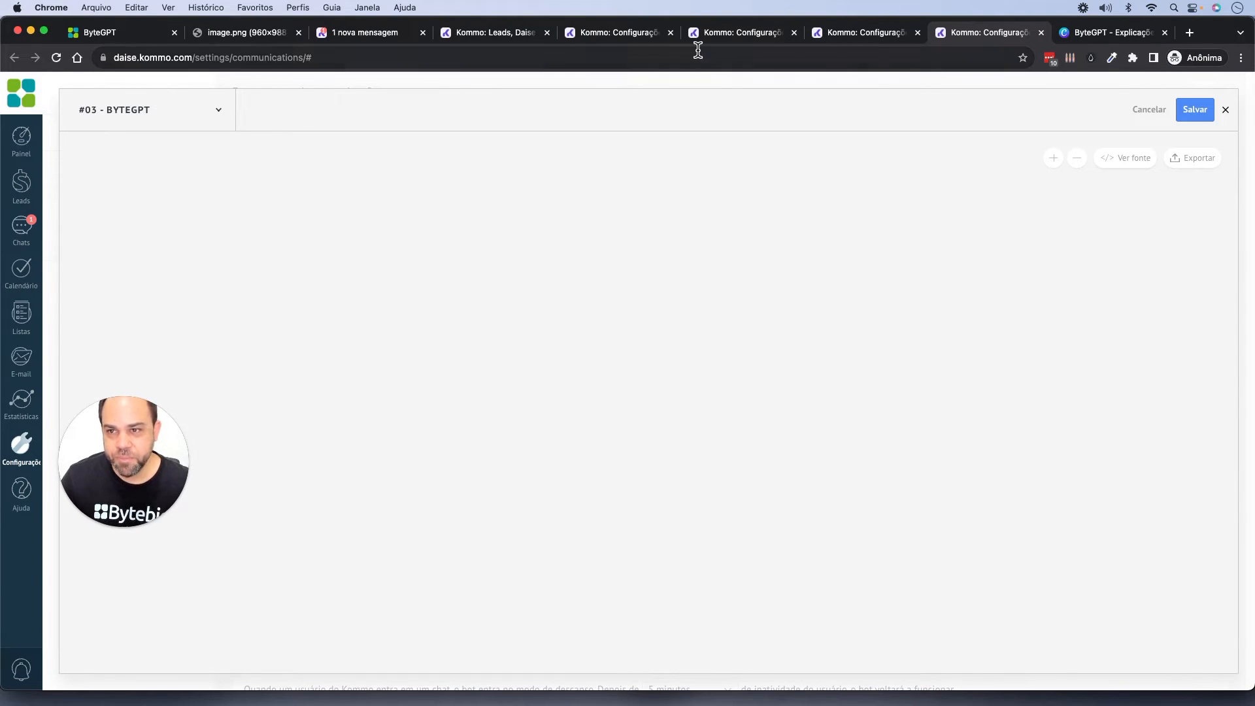
Check the bot's replies in the customer's conversation against the opening steps of #03 - ByteGPT around "Pausa de espera GPT"
{"action": "left_click", "coordinate": [347, 33]}
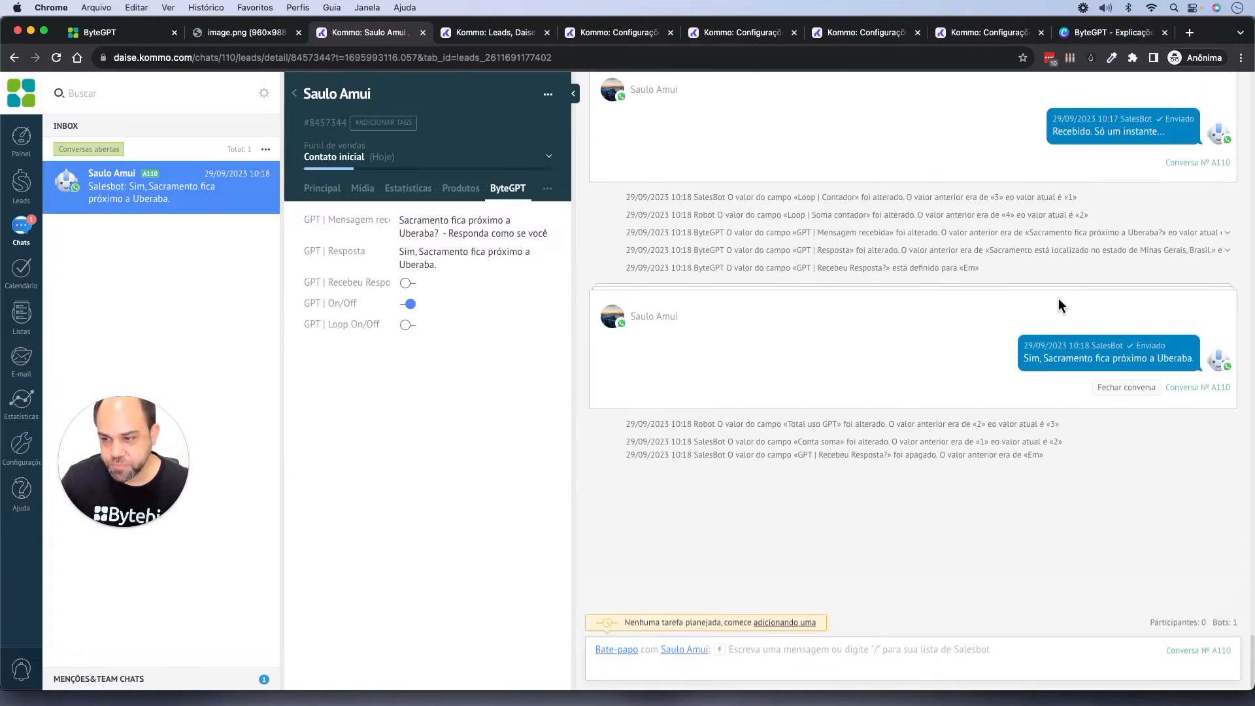
{"action": "scroll", "coordinate": [1045, 253], "scroll_direction": "up", "scroll_amount": 2}
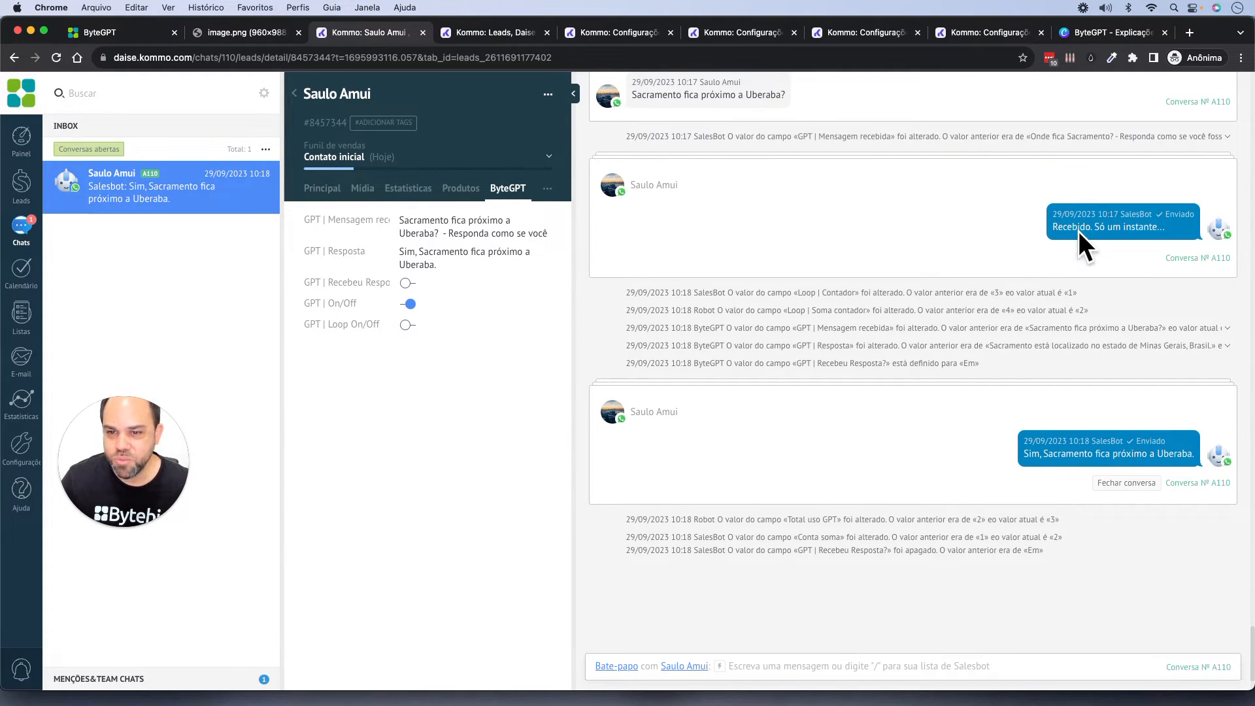
{"action": "left_click", "coordinate": [863, 33]}
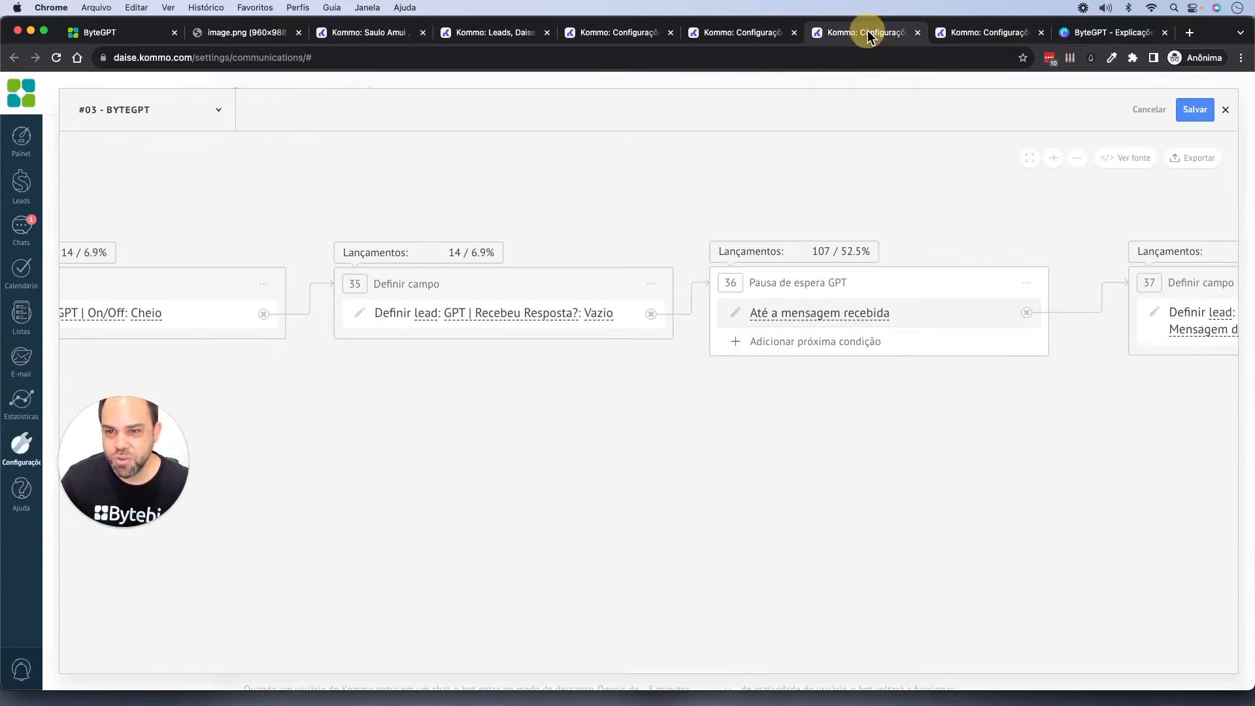
{"action": "left_click_drag", "start_coordinate": [632, 219], "coordinate": [663, 226]}
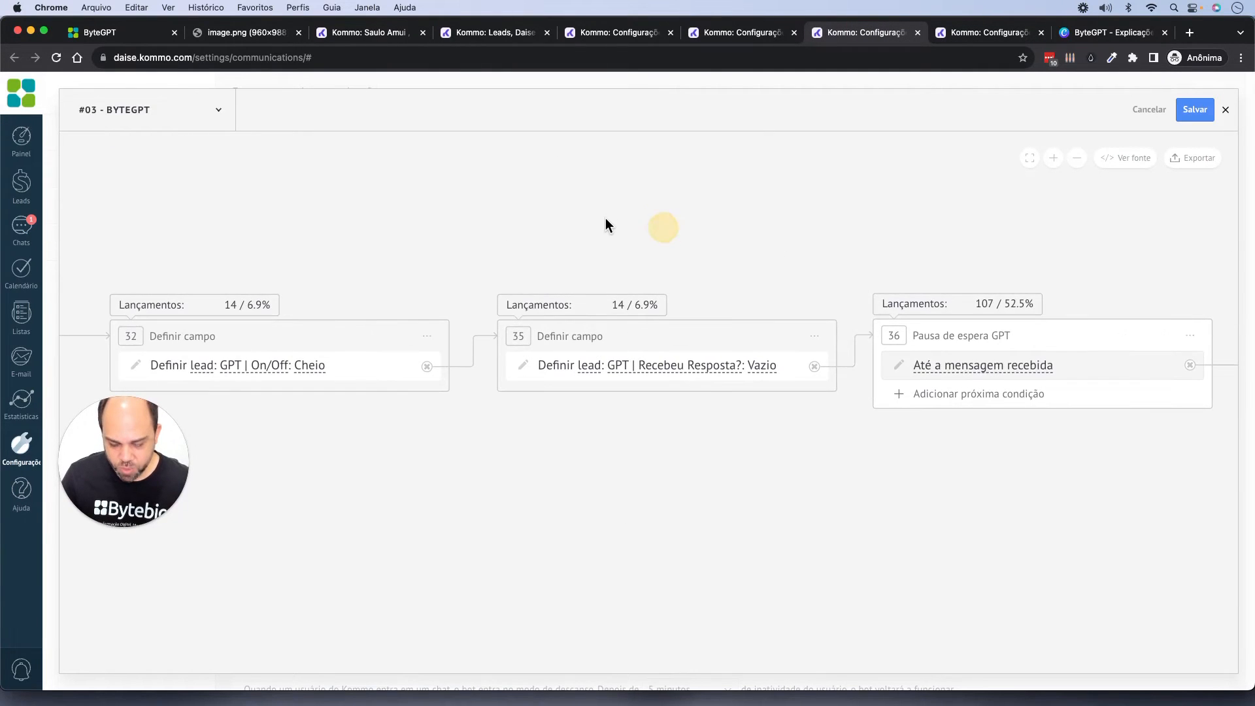
{"action": "scroll", "coordinate": [602, 220], "scroll_direction": "down", "scroll_amount": 5}
{"action": "scroll", "coordinate": [625, 214], "scroll_direction": "up", "scroll_amount": 3}
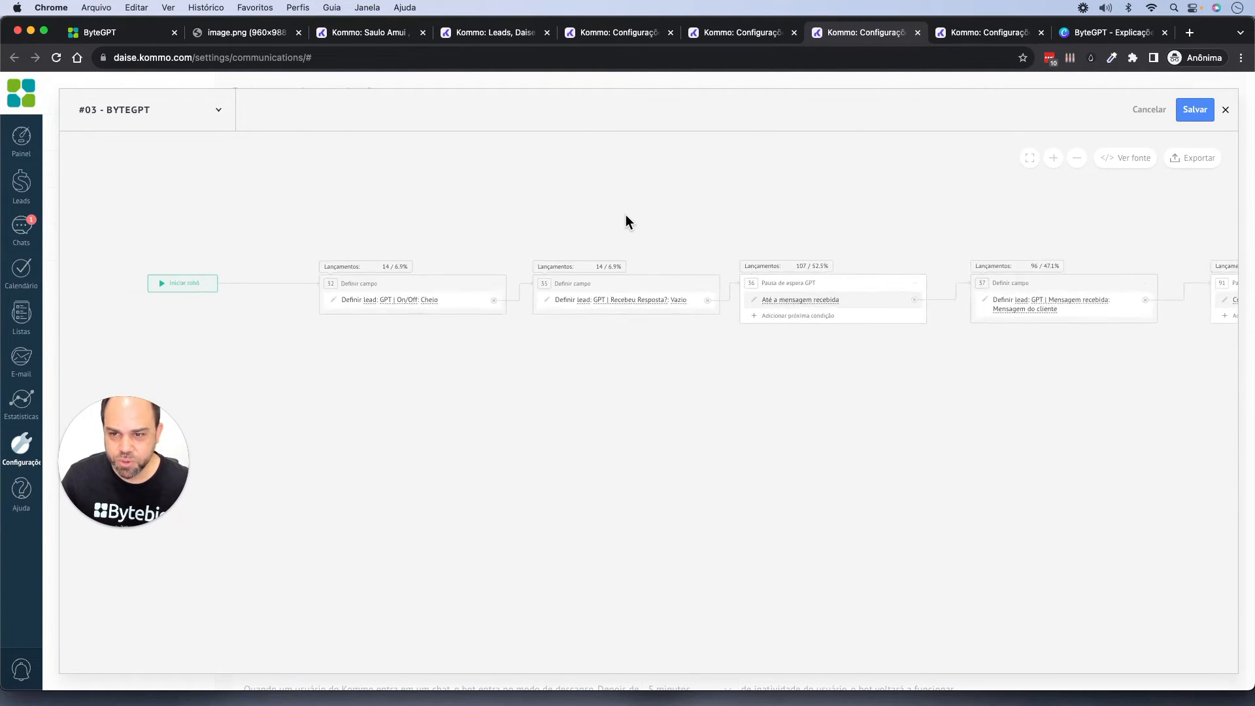
{"action": "left_click_drag", "start_coordinate": [681, 248], "coordinate": [612, 229]}
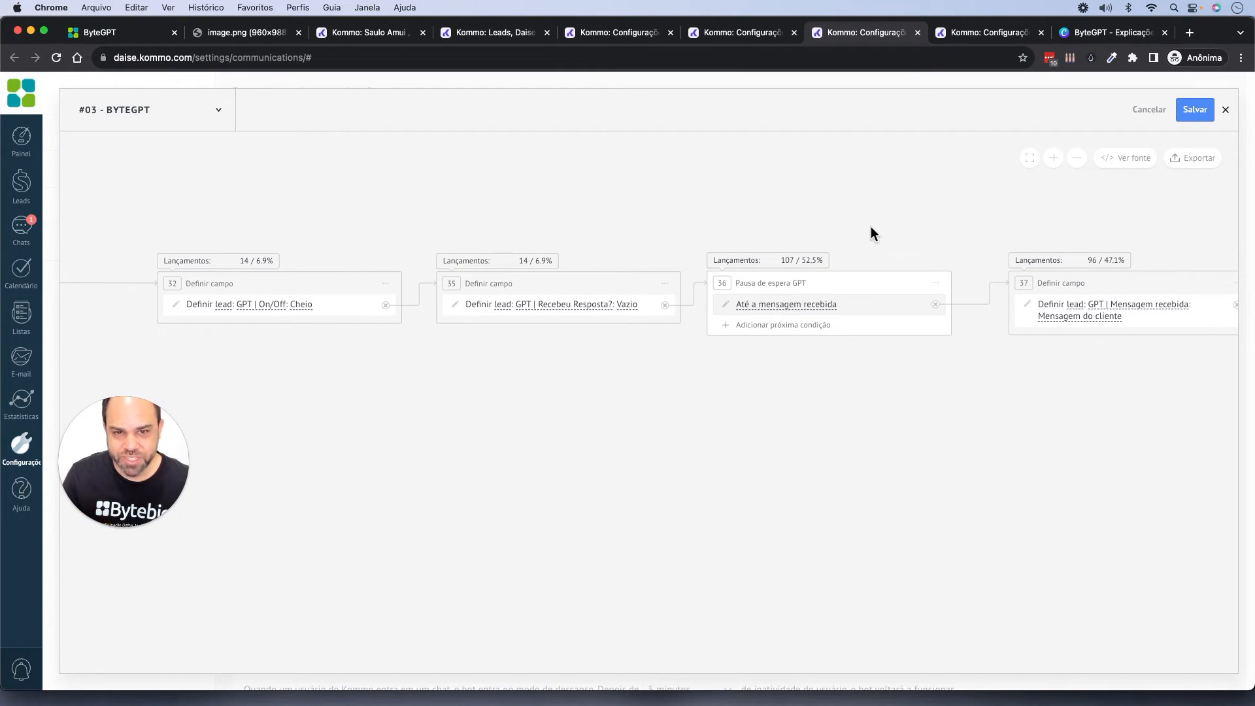
Examine the template flow diagram and its red do-not-change areas on the Canva board "Explicações do Template ByteGPT"
{"action": "left_click", "coordinate": [1065, 33]}
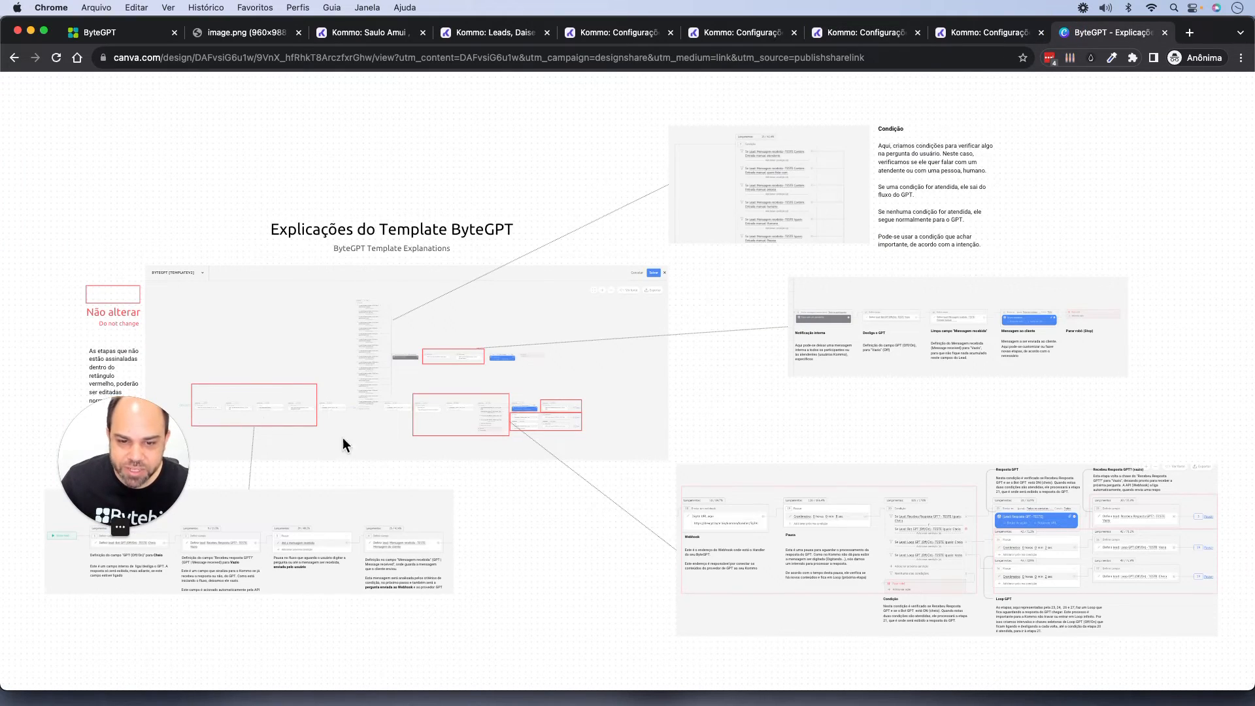
{"action": "scroll", "coordinate": [509, 423], "scroll_direction": "up", "scroll_amount": 5}
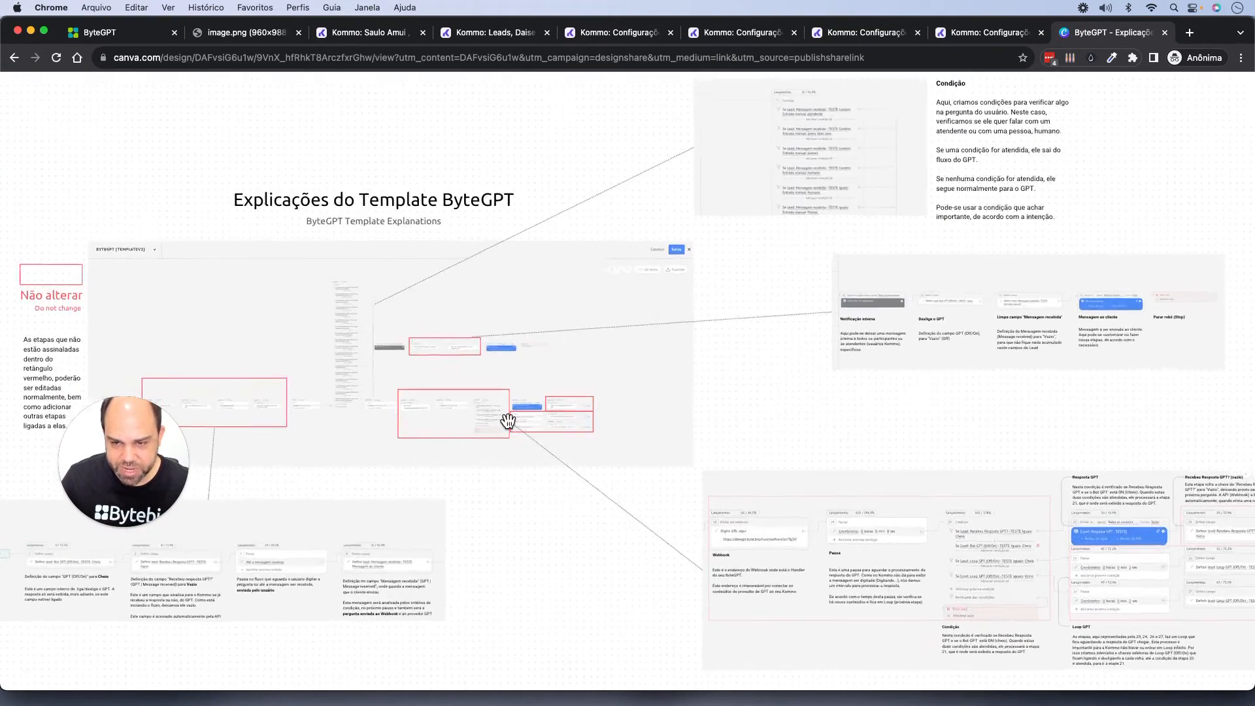
{"action": "left_click_drag", "start_coordinate": [423, 268], "coordinate": [624, 261]}
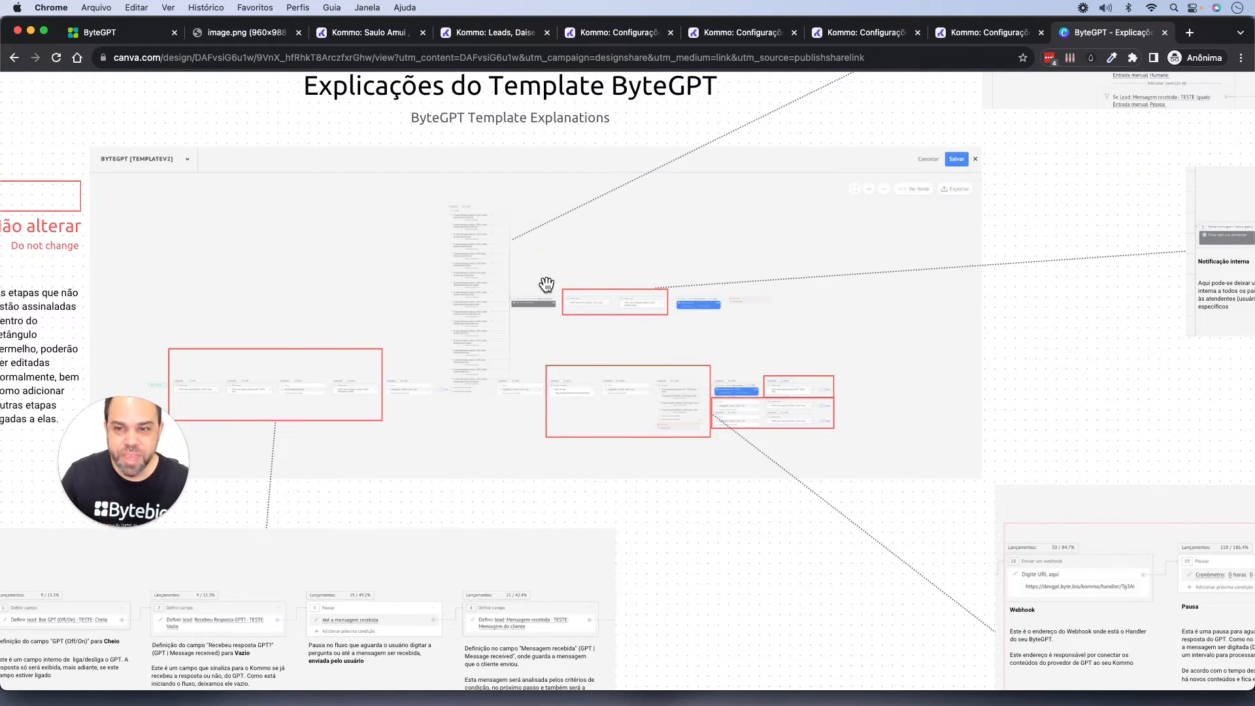
{"action": "left_click_drag", "start_coordinate": [536, 263], "coordinate": [540, 280]}
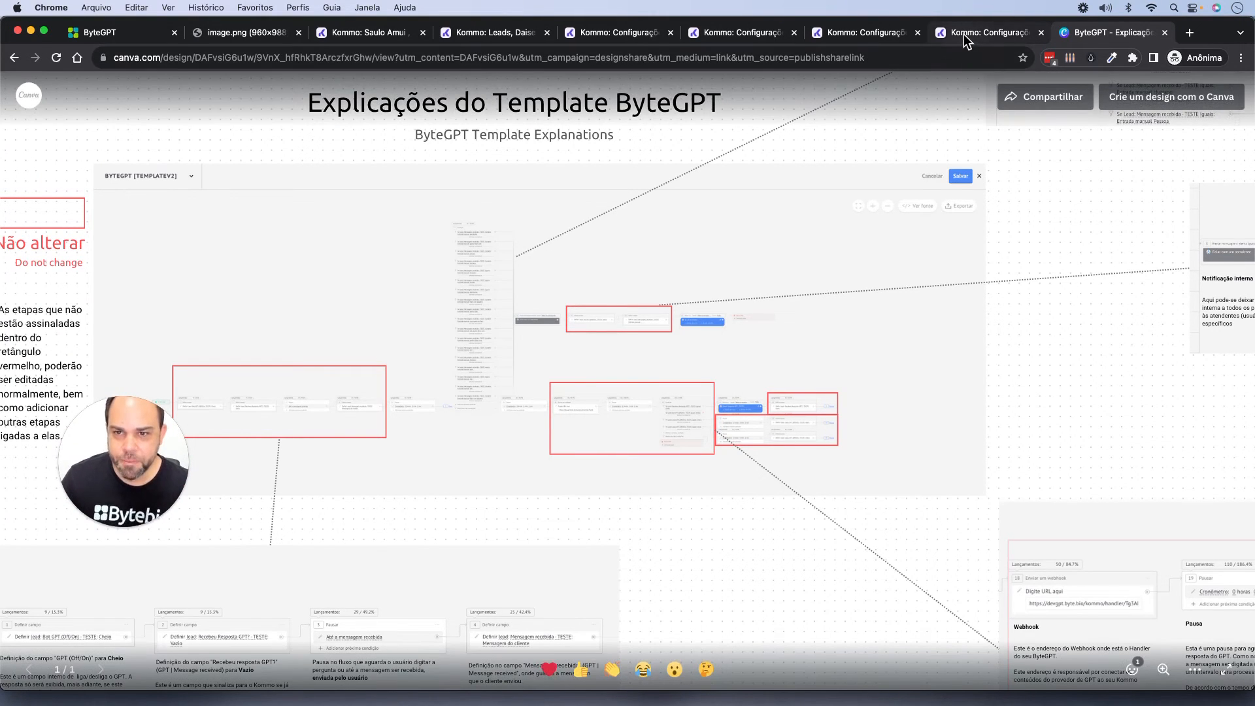
Examine the Round Robin step in #03 - ByteGPT and the waiting messages its options send before the general webhook
{"action": "left_click", "coordinate": [964, 34]}
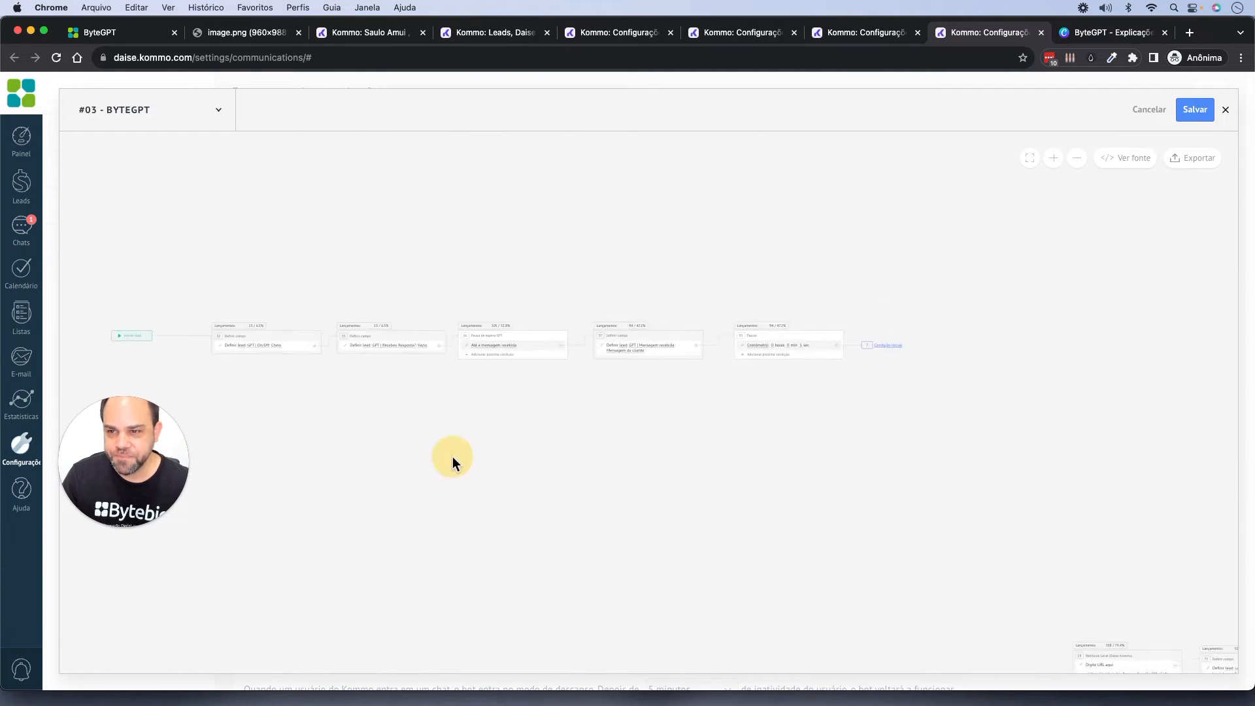
{"action": "scroll", "coordinate": [452, 456], "scroll_direction": "down", "scroll_amount": 10}
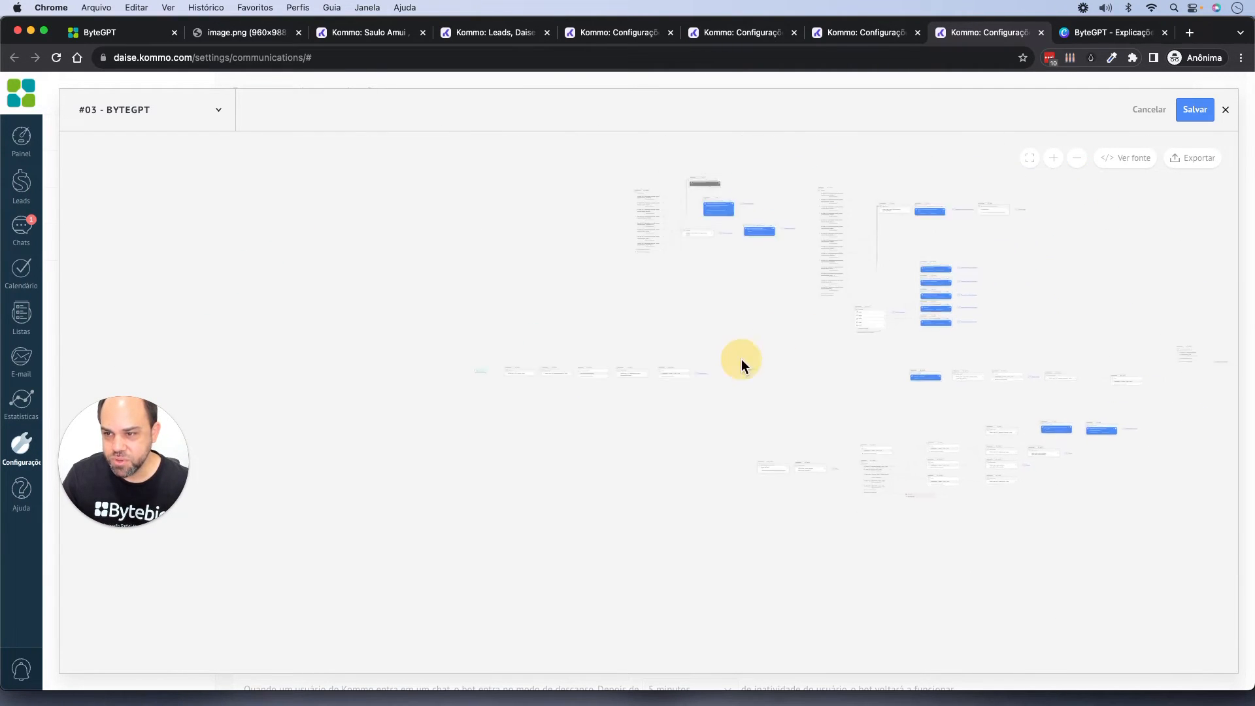
{"action": "left_click_drag", "start_coordinate": [741, 359], "coordinate": [508, 442]}
{"action": "scroll", "coordinate": [507, 442], "scroll_direction": "up", "scroll_amount": 8}
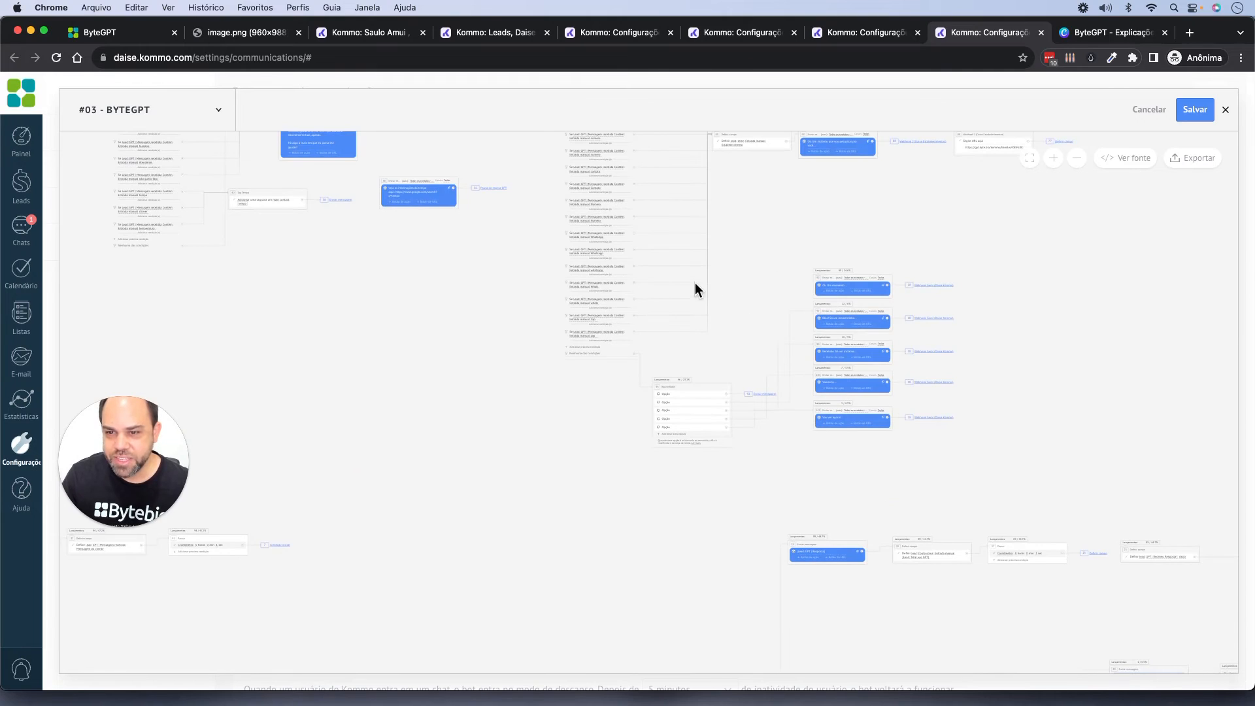
{"action": "scroll", "coordinate": [696, 288], "scroll_direction": "up", "scroll_amount": 8}
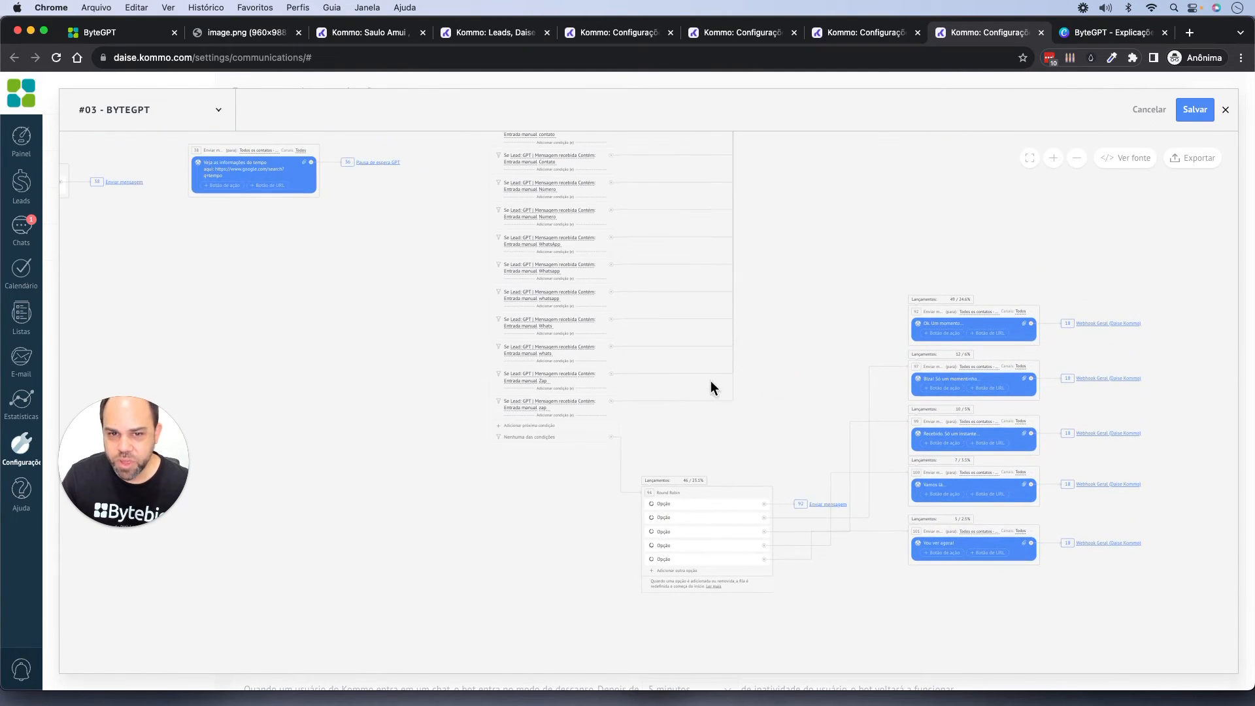
{"action": "scroll", "coordinate": [811, 387], "scroll_direction": "up", "scroll_amount": 5}
{"action": "left_click_drag", "start_coordinate": [773, 429], "coordinate": [508, 296]}
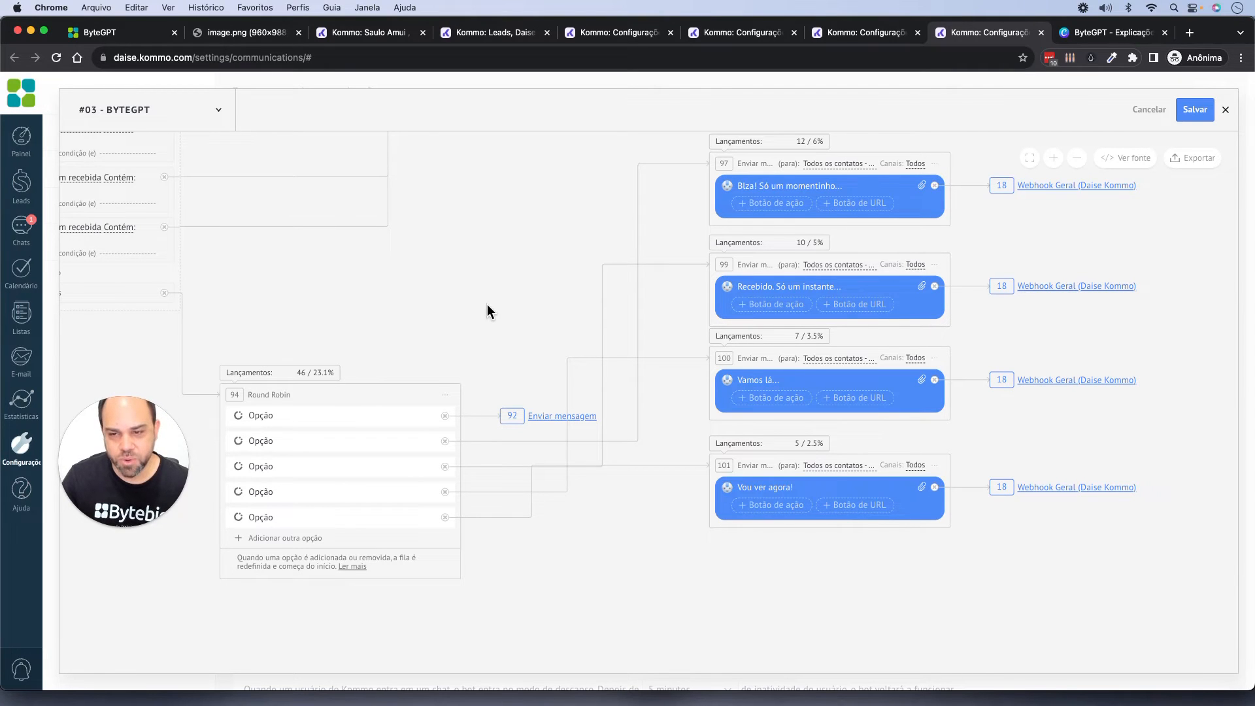
{"action": "left_click_drag", "start_coordinate": [507, 269], "coordinate": [547, 234]}
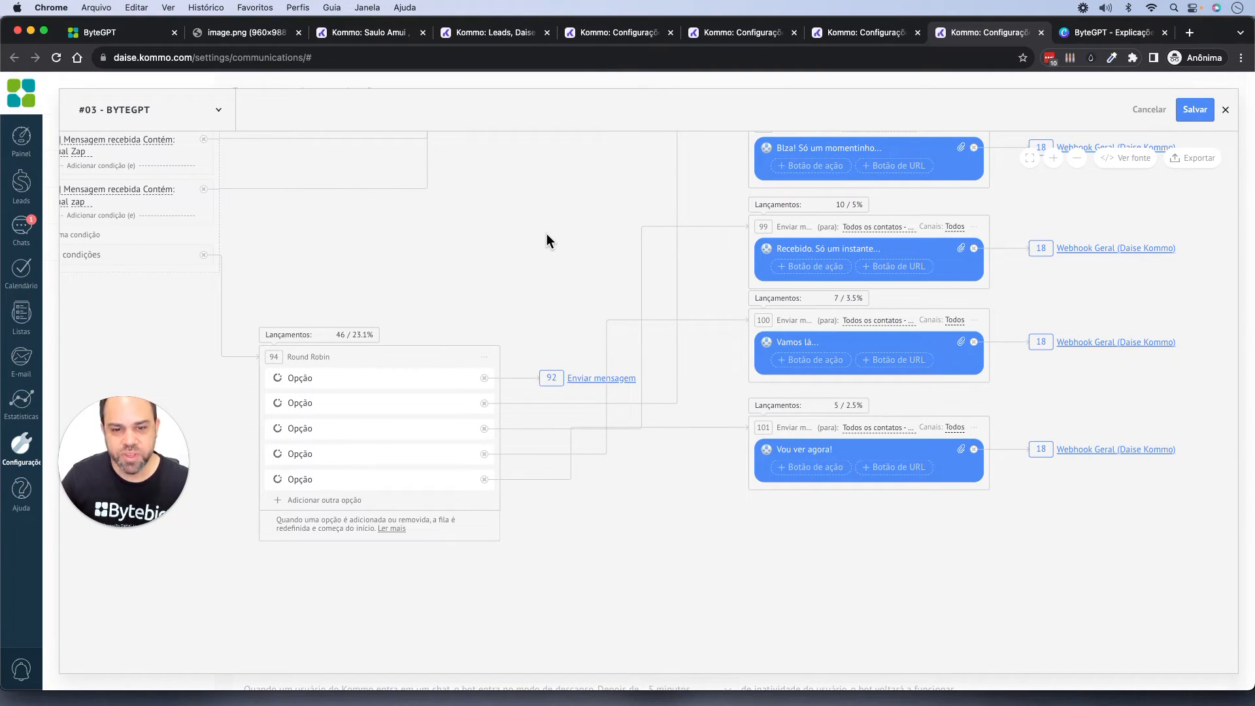
{"action": "left_click_drag", "start_coordinate": [546, 235], "coordinate": [492, 378]}
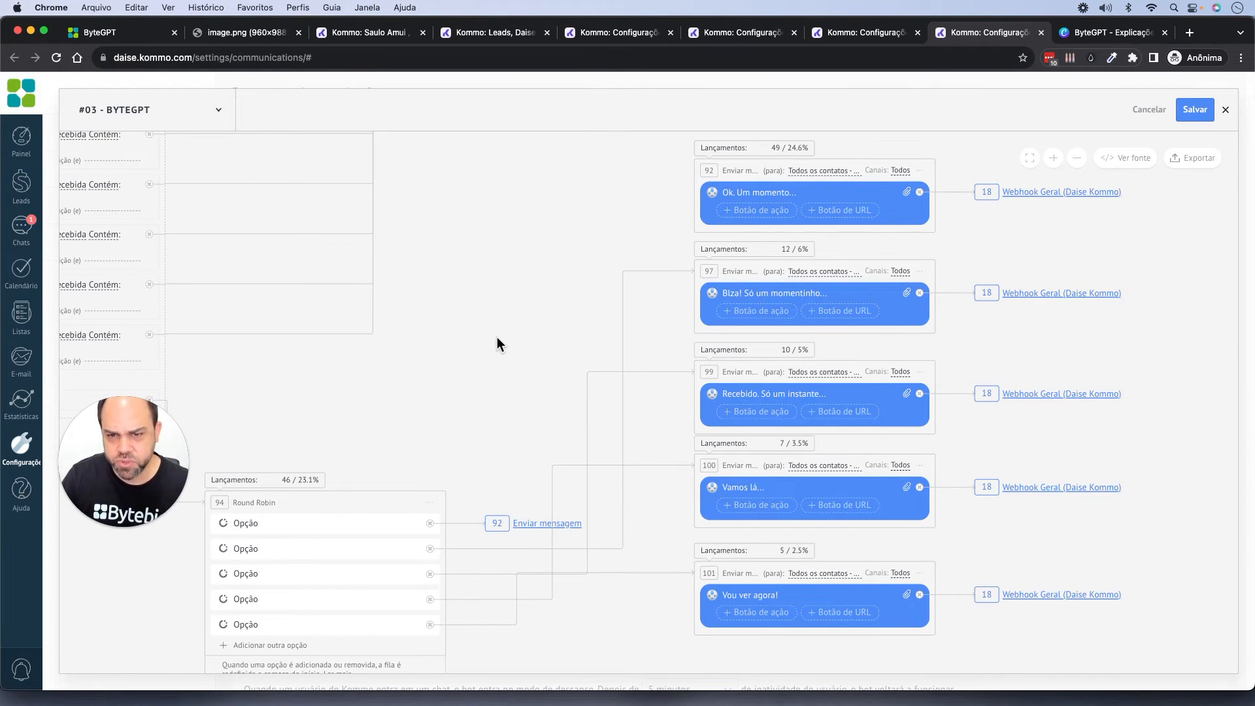
{"action": "scroll", "coordinate": [496, 336], "scroll_direction": "down", "scroll_amount": 5}
{"action": "scroll", "coordinate": [497, 336], "scroll_direction": "up", "scroll_amount": 4}
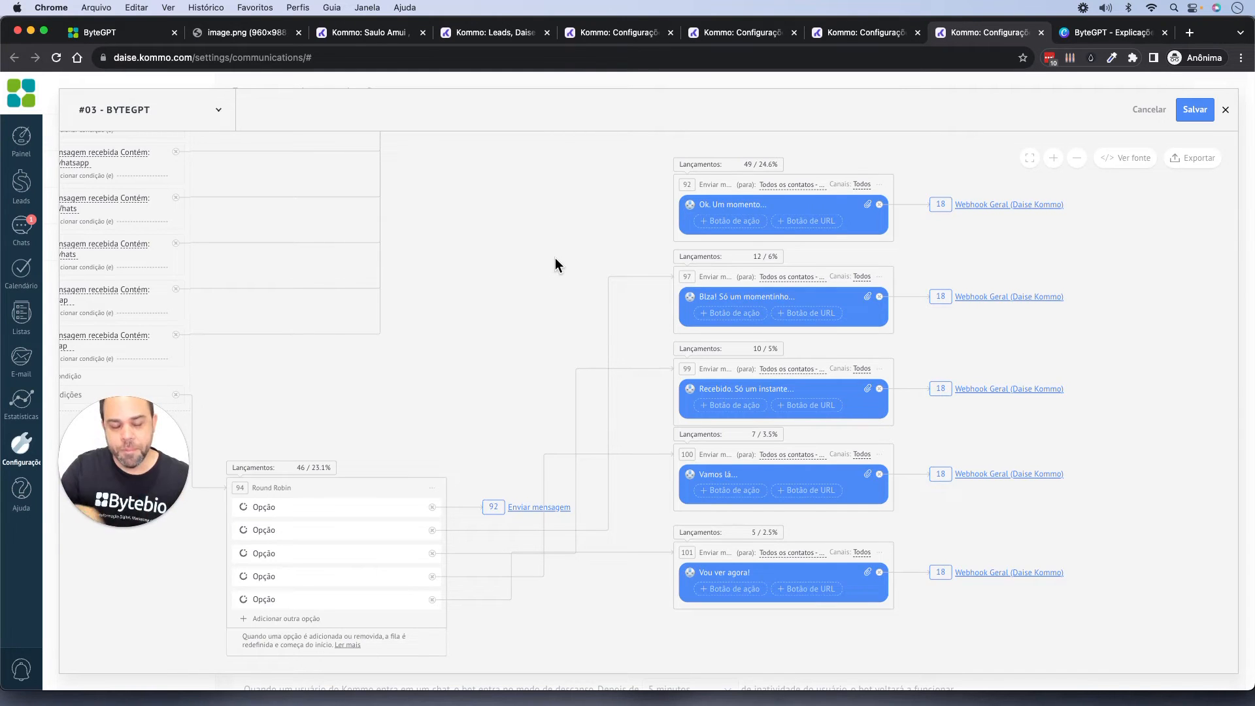
Examine the "Condição inicial" step of #03 - ByteGPT and its human-attendant and "Tag Tempo" branches
{"action": "scroll", "coordinate": [554, 257], "scroll_direction": "down", "scroll_amount": 5}
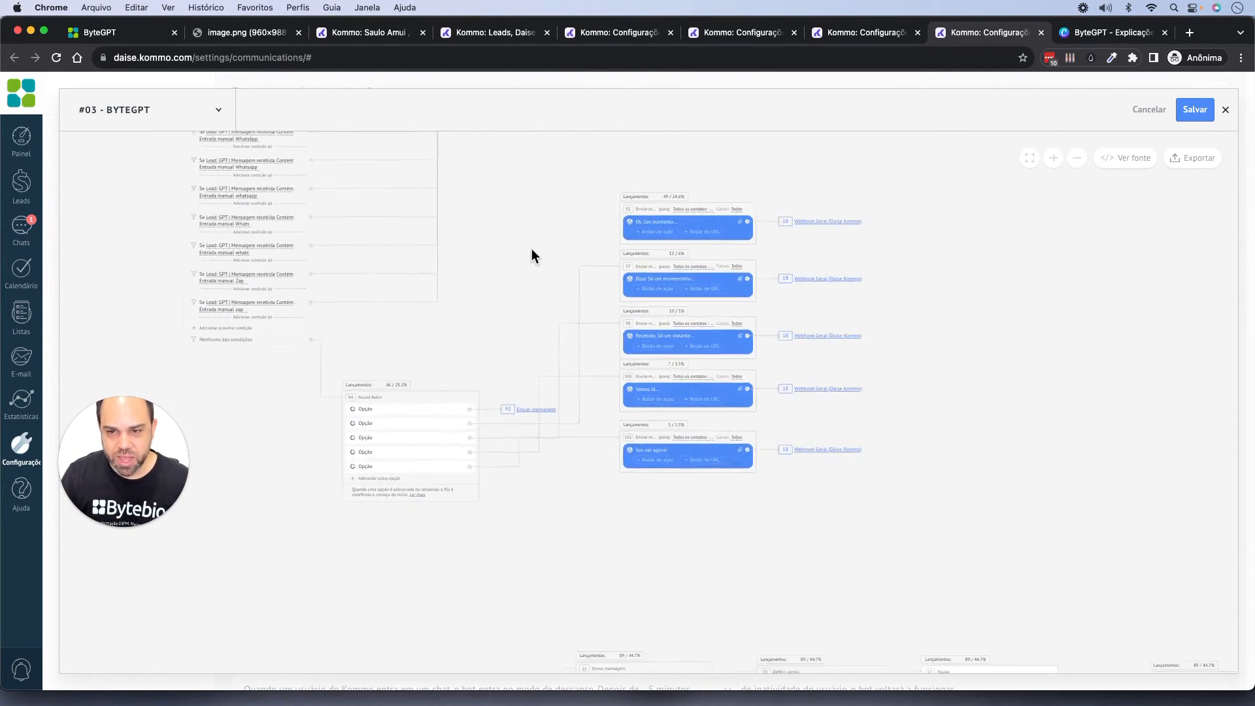
{"action": "left_click_drag", "start_coordinate": [193, 223], "coordinate": [533, 597]}
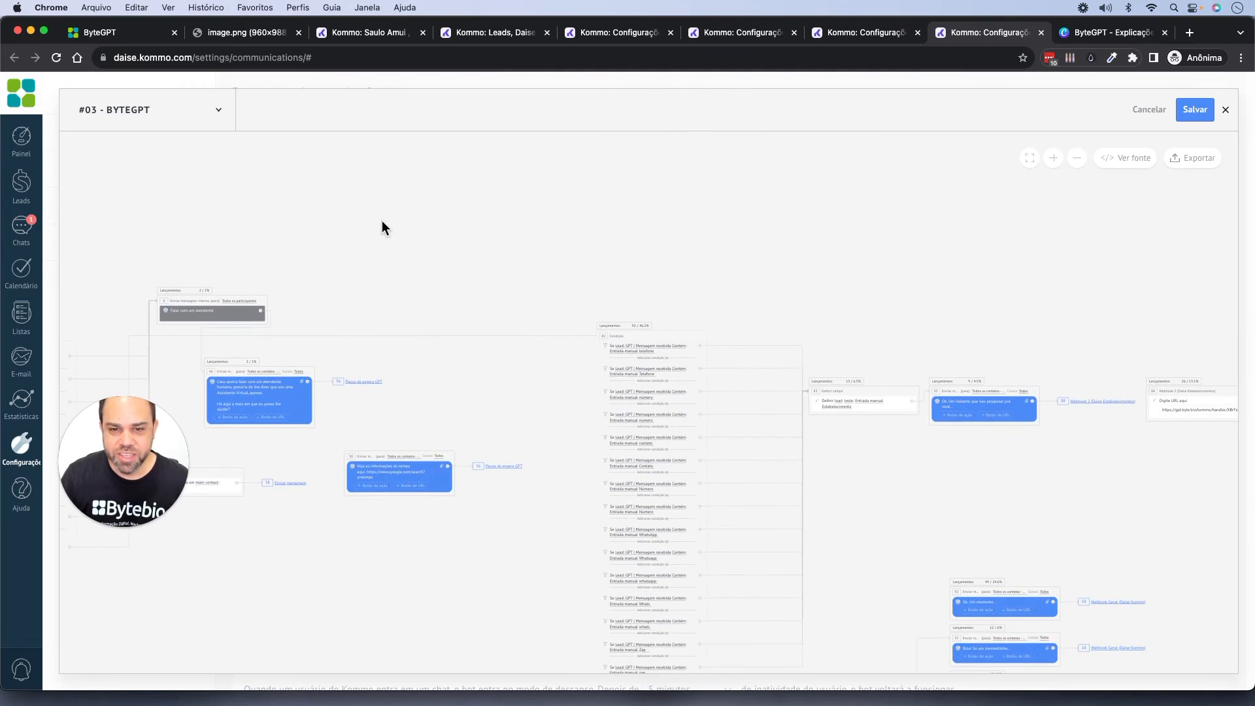
{"action": "left_click_drag", "start_coordinate": [381, 227], "coordinate": [719, 216]}
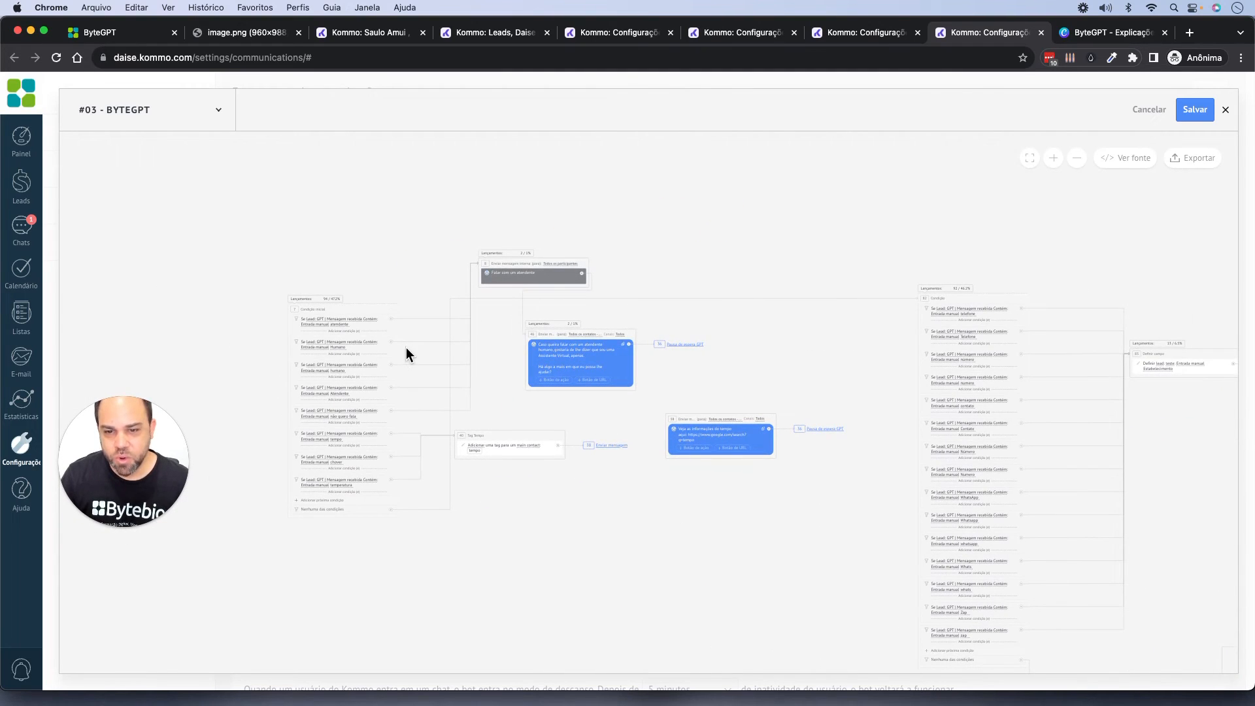
{"action": "scroll", "coordinate": [406, 347], "scroll_direction": "up", "scroll_amount": 3}
{"action": "left_click_drag", "start_coordinate": [402, 256], "coordinate": [467, 203]}
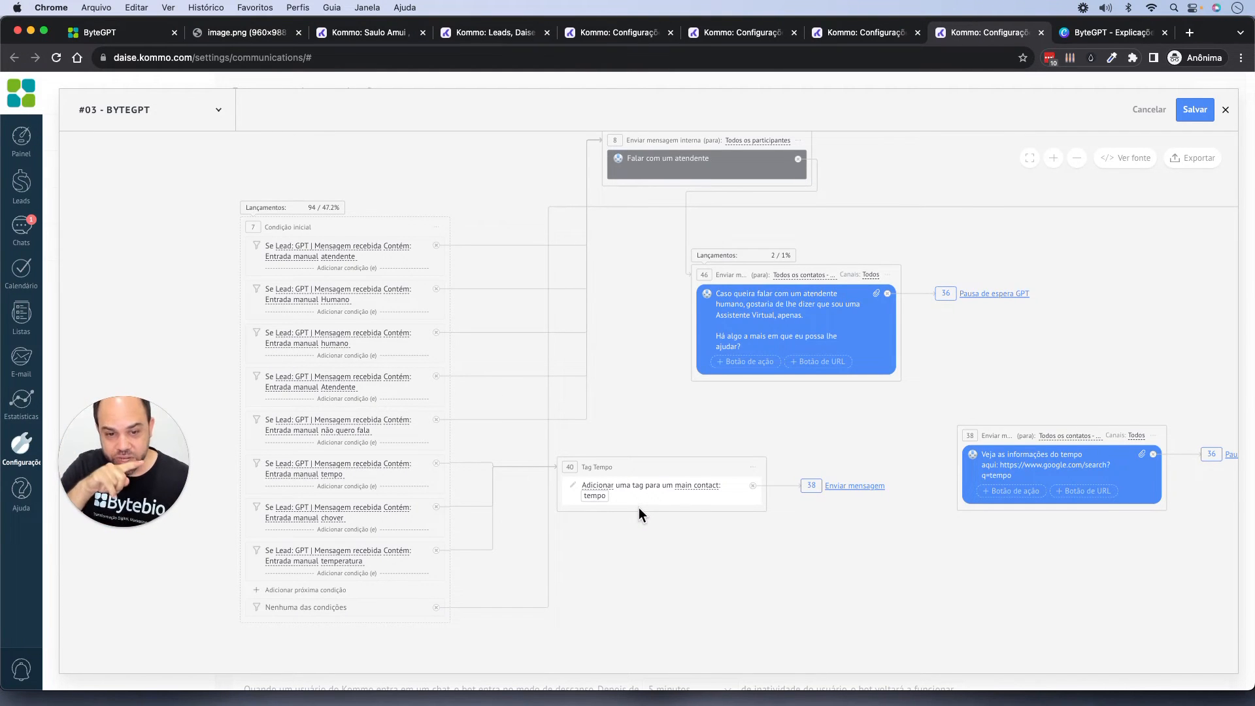
{"action": "scroll", "coordinate": [638, 506], "scroll_direction": "down", "scroll_amount": 5}
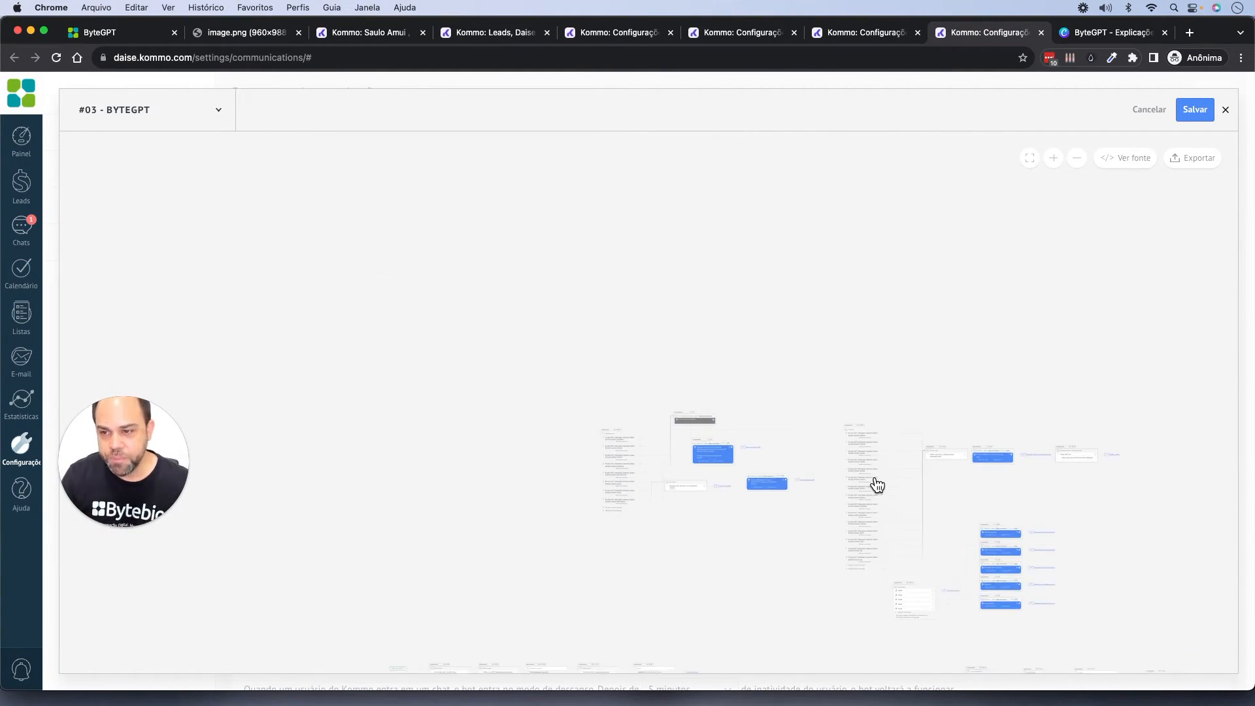
Compare the bot's waiting reply in the customer's conversation with the Round Robin messages in #03 - ByteGPT
{"action": "left_click_drag", "start_coordinate": [900, 490], "coordinate": [517, 230]}
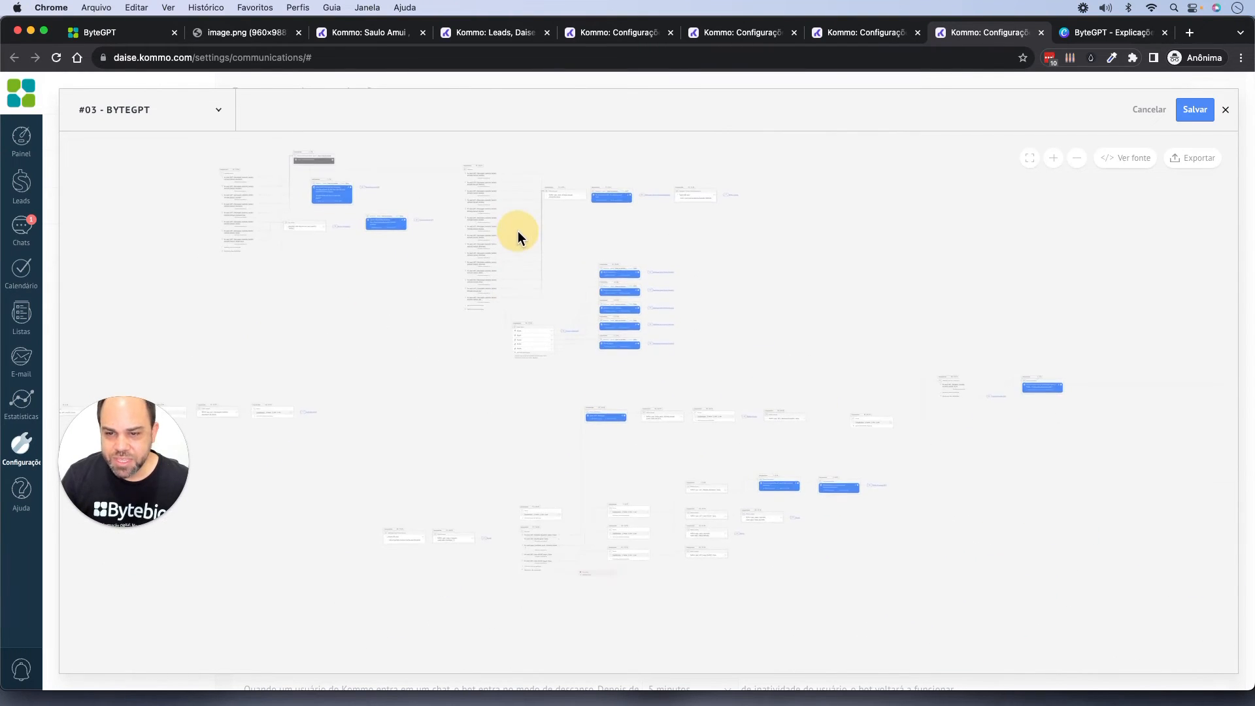
{"action": "scroll", "coordinate": [574, 295], "scroll_direction": "up", "scroll_amount": 3}
{"action": "scroll", "coordinate": [608, 288], "scroll_direction": "up", "scroll_amount": 3}
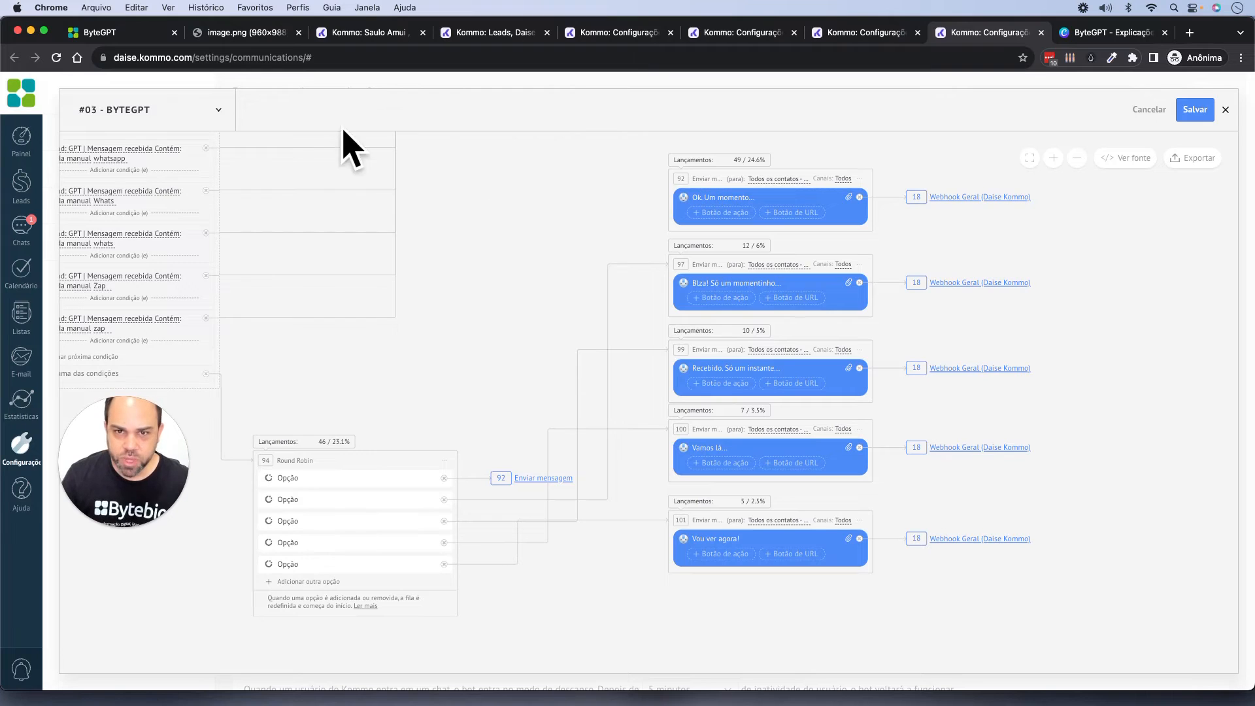
{"action": "left_click", "coordinate": [359, 31]}
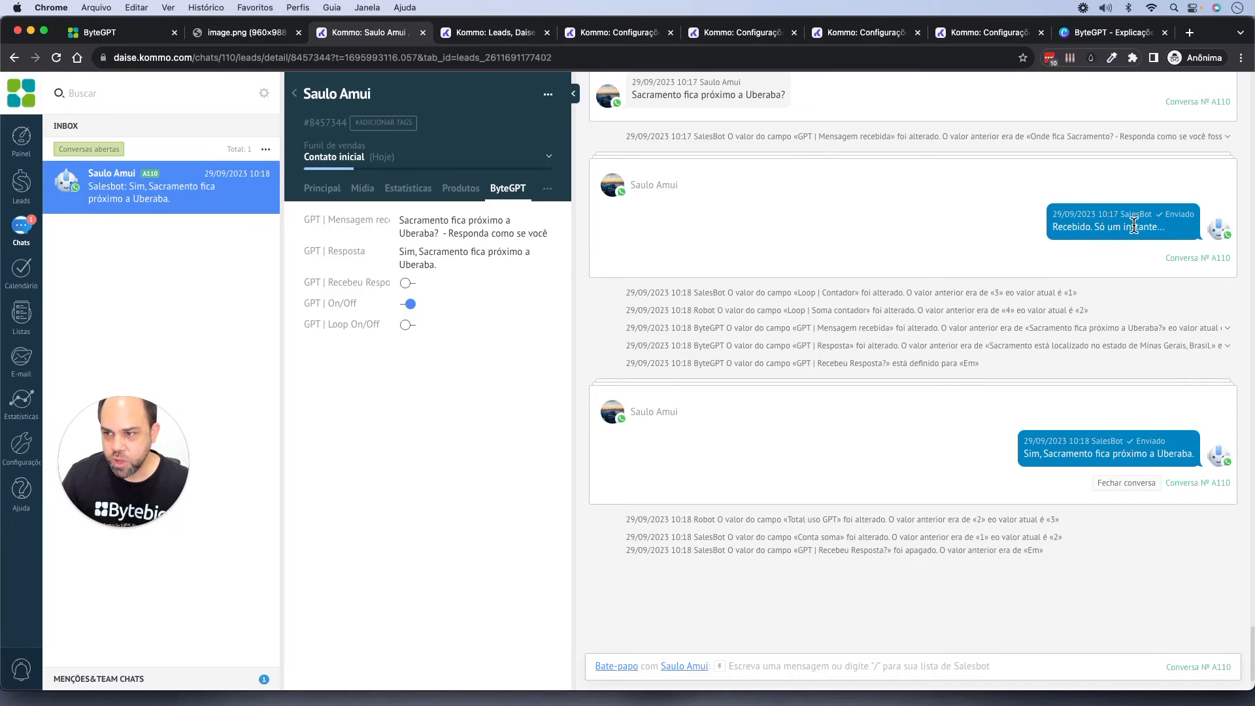
{"action": "left_click", "coordinate": [490, 36]}
{"action": "left_click", "coordinate": [590, 36]}
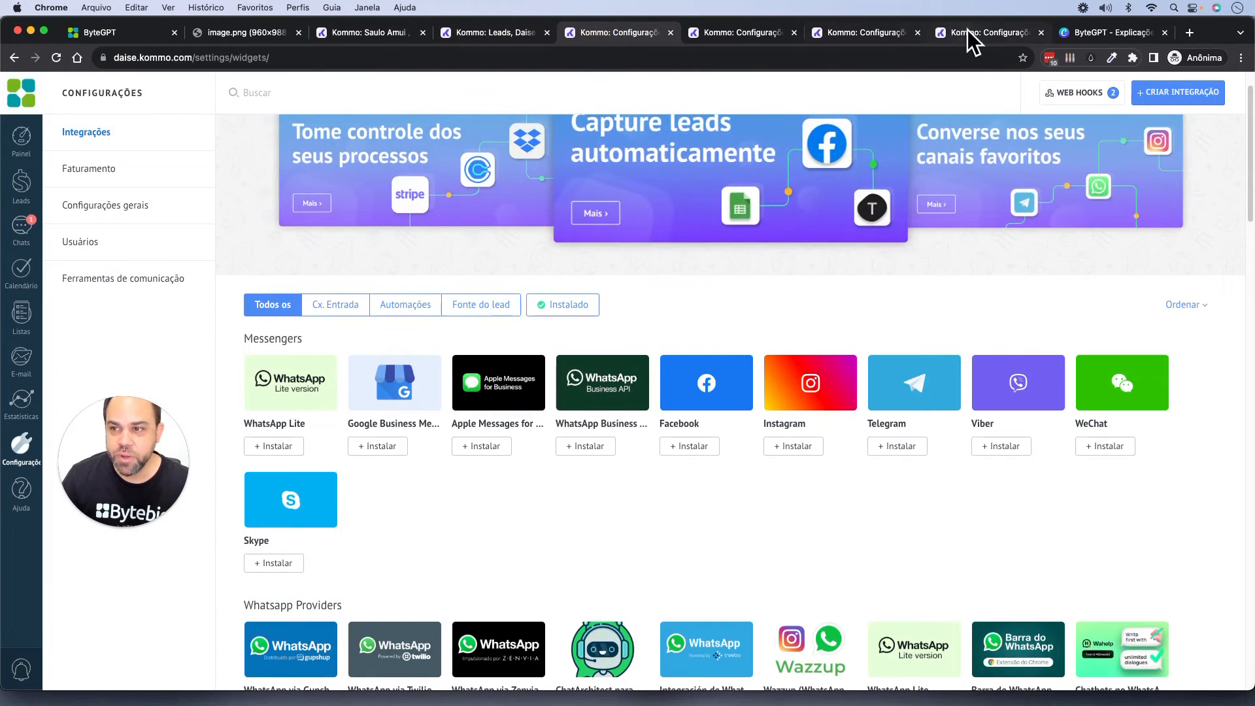
{"action": "left_click", "coordinate": [967, 33]}
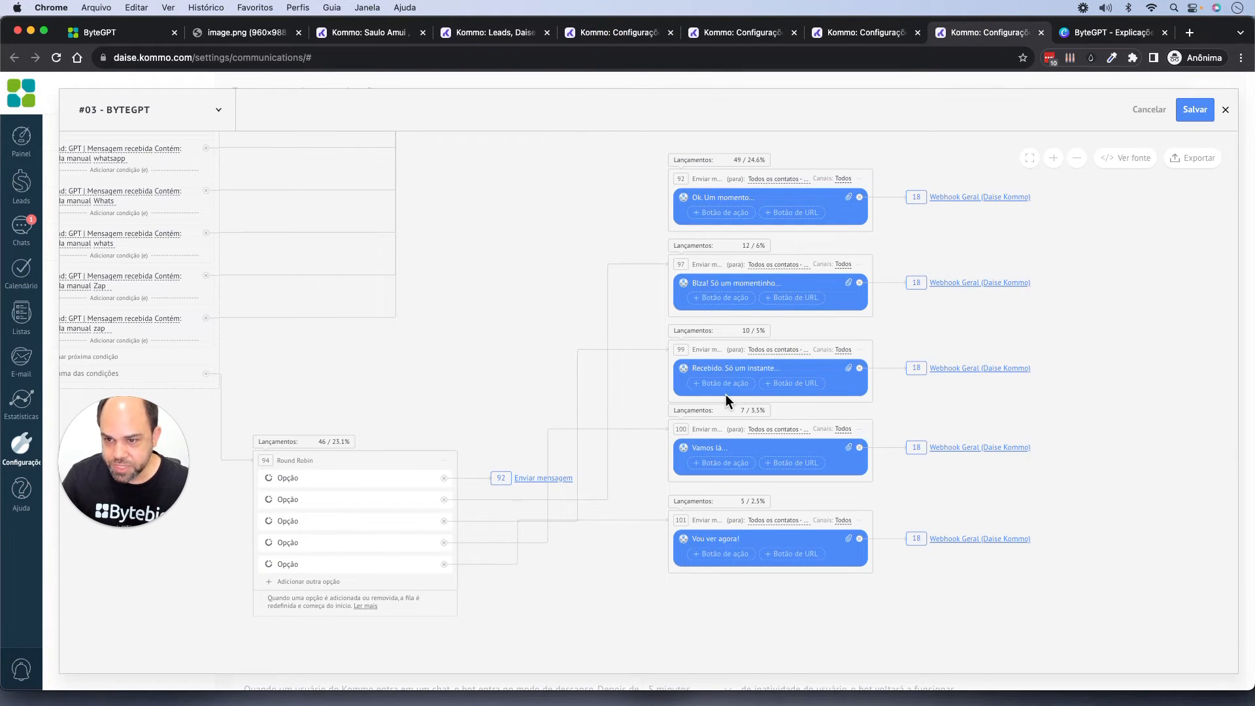
Check the waiting reply to "Onde fica a Gruta Dos Palhares?" in the conversation against the Round Robin message options of #03 - ByteGPT
{"action": "scroll", "coordinate": [727, 394], "scroll_direction": "down", "scroll_amount": 2}
{"action": "scroll", "coordinate": [726, 392], "scroll_direction": "up", "scroll_amount": 3}
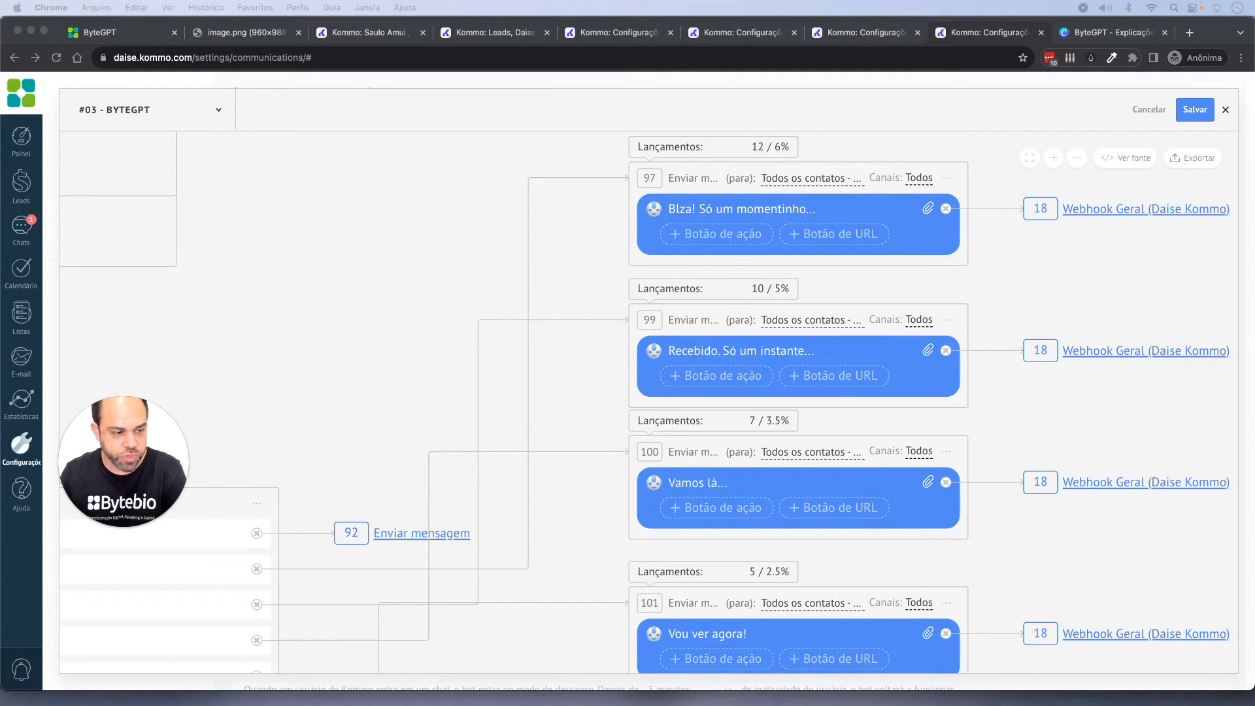
{"action": "left_click", "coordinate": [363, 38]}
{"action": "scroll", "coordinate": [750, 340], "scroll_direction": "down", "scroll_amount": 3}
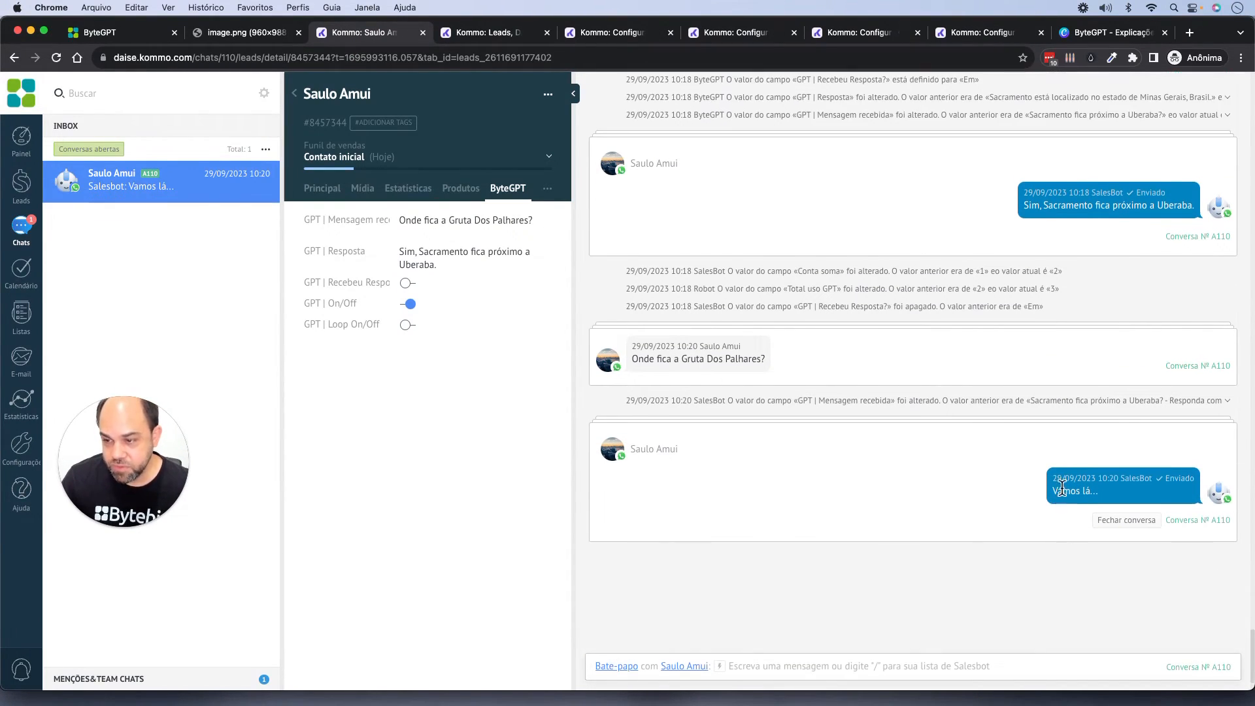
{"action": "left_click", "coordinate": [961, 34]}
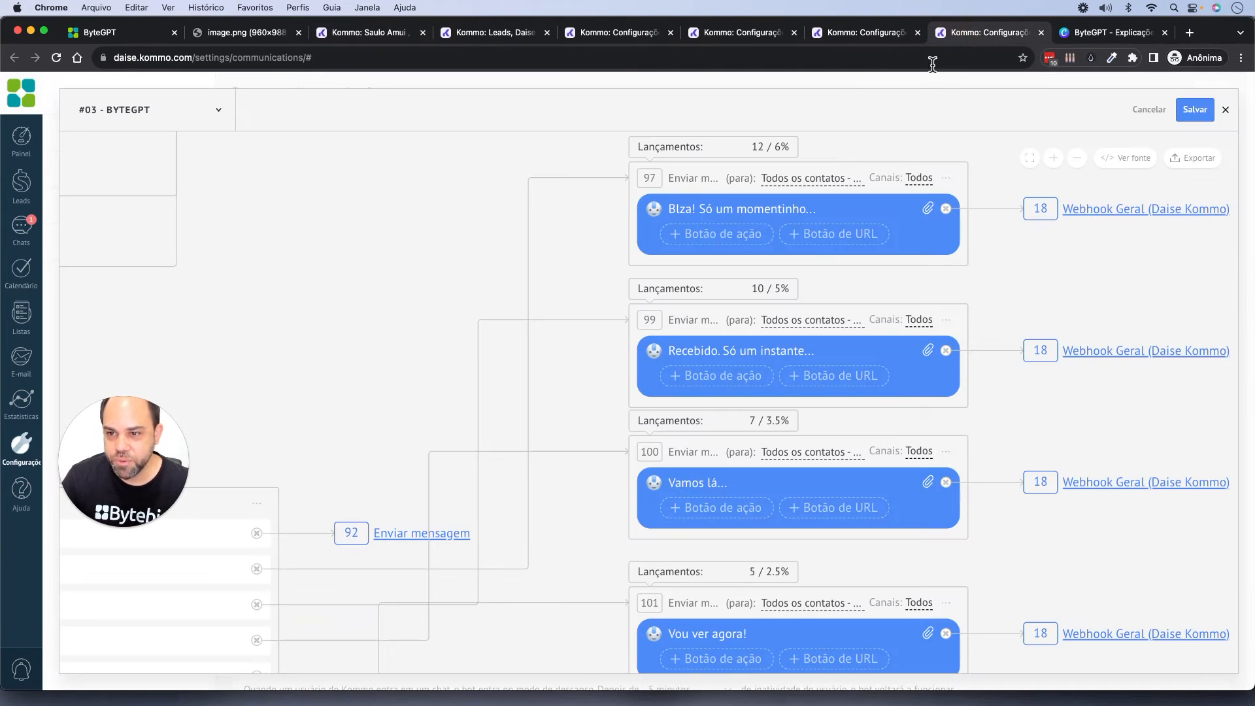
{"action": "scroll", "coordinate": [758, 242], "scroll_direction": "down", "scroll_amount": 3}
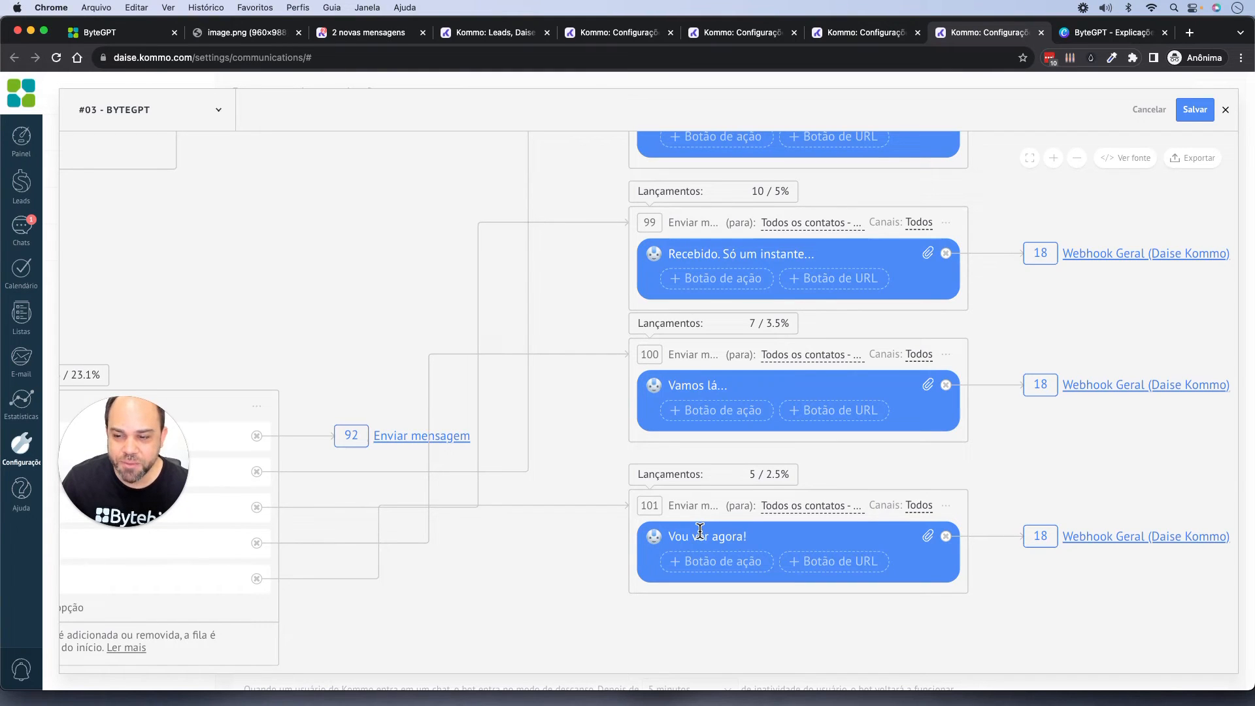
{"action": "scroll", "coordinate": [700, 530], "scroll_direction": "up", "scroll_amount": 5}
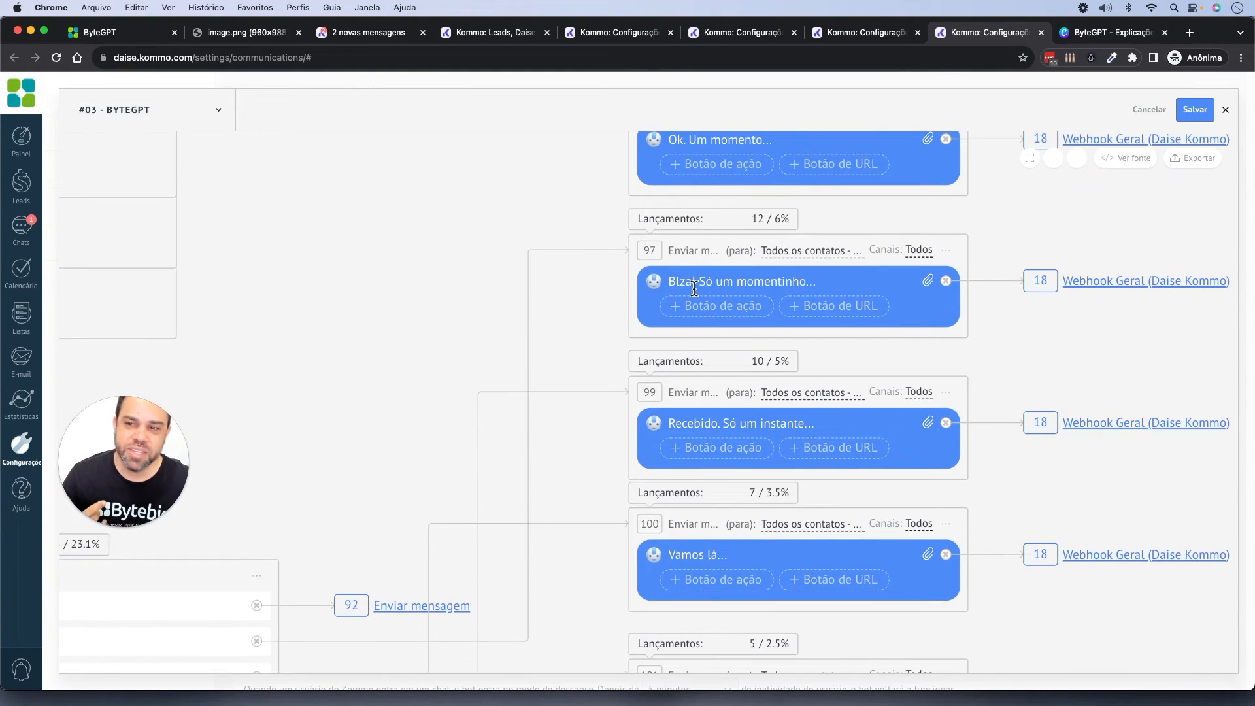
{"action": "scroll", "coordinate": [694, 287], "scroll_direction": "up", "scroll_amount": 3}
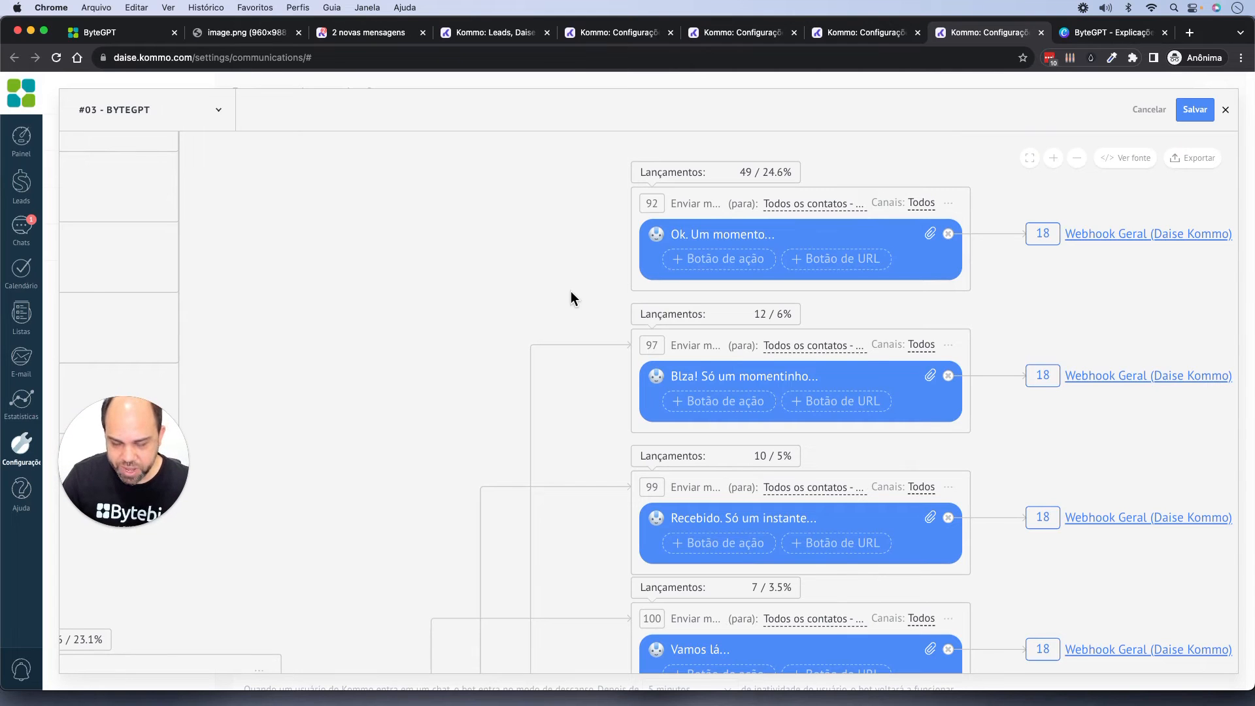
{"action": "scroll", "coordinate": [570, 292], "scroll_direction": "down", "scroll_amount": 2}
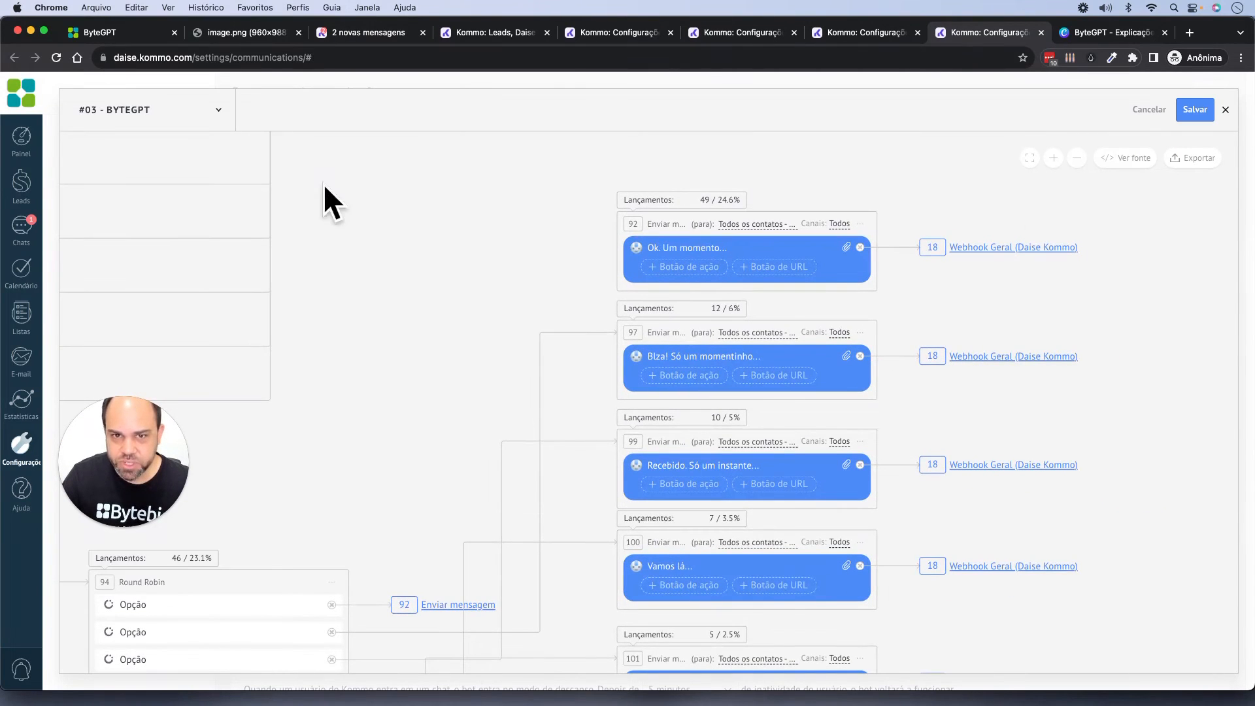
Read the bot's answer about the Gruta dos Palhares and its follow-up message in the customer's conversation
{"action": "left_click", "coordinate": [353, 36]}
{"action": "scroll", "coordinate": [900, 366], "scroll_direction": "down", "scroll_amount": 2}
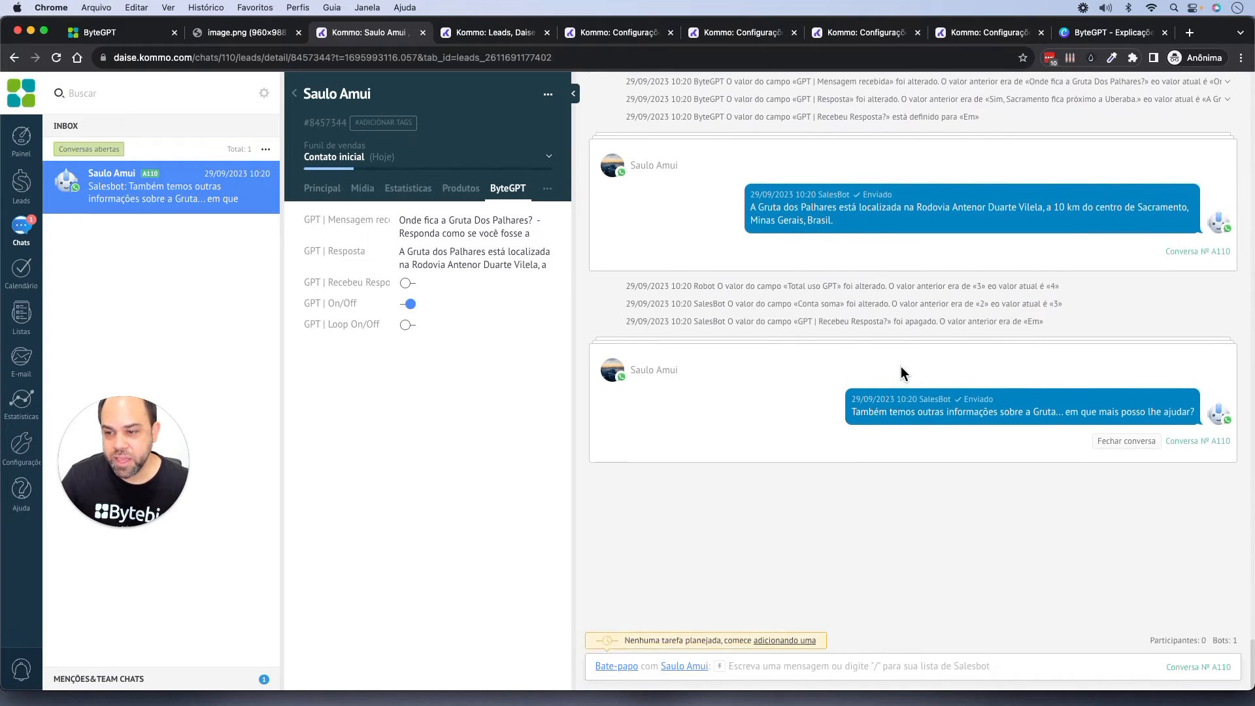
{"action": "scroll", "coordinate": [901, 366], "scroll_direction": "up", "scroll_amount": 5}
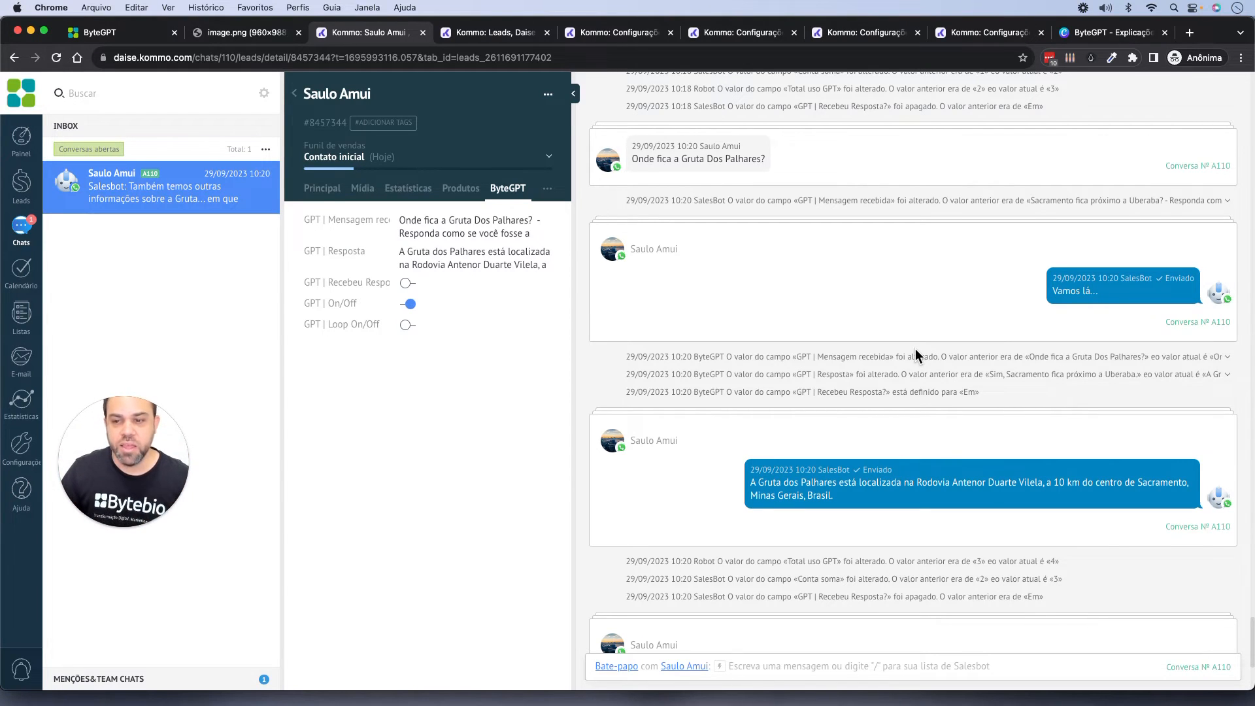
{"action": "scroll", "coordinate": [829, 464], "scroll_direction": "down", "scroll_amount": 1}
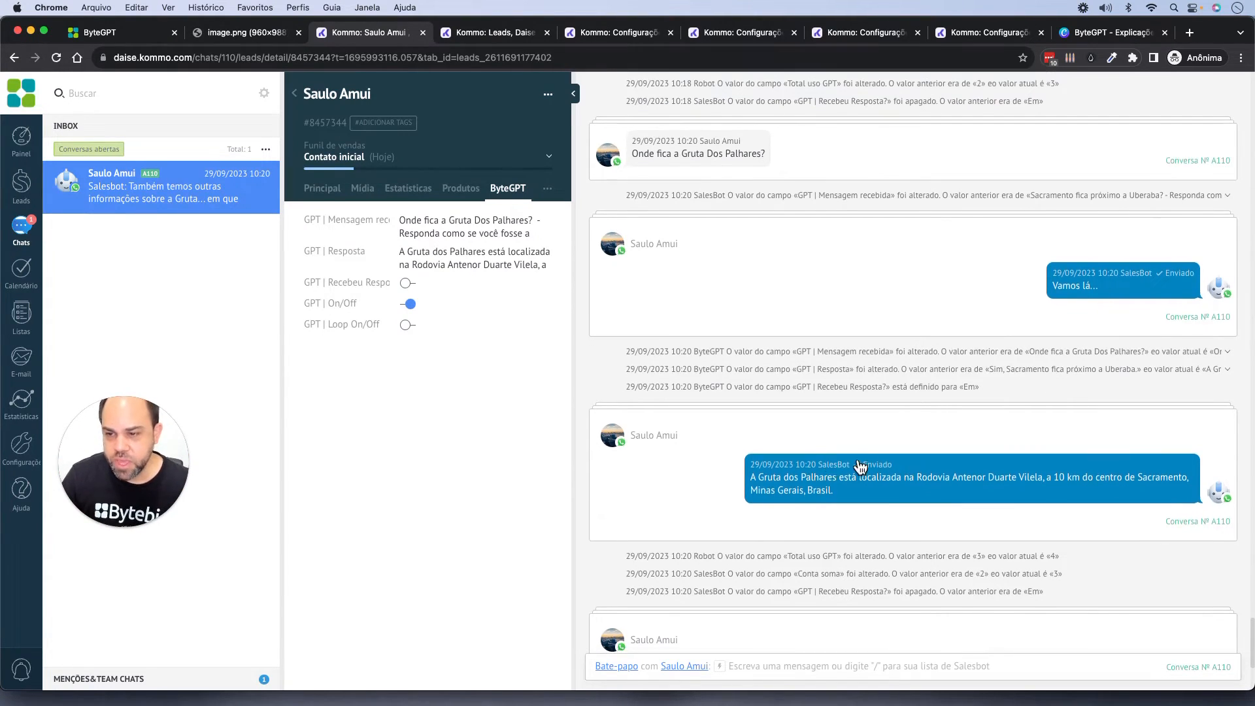
{"action": "scroll", "coordinate": [861, 453], "scroll_direction": "down", "scroll_amount": 4}
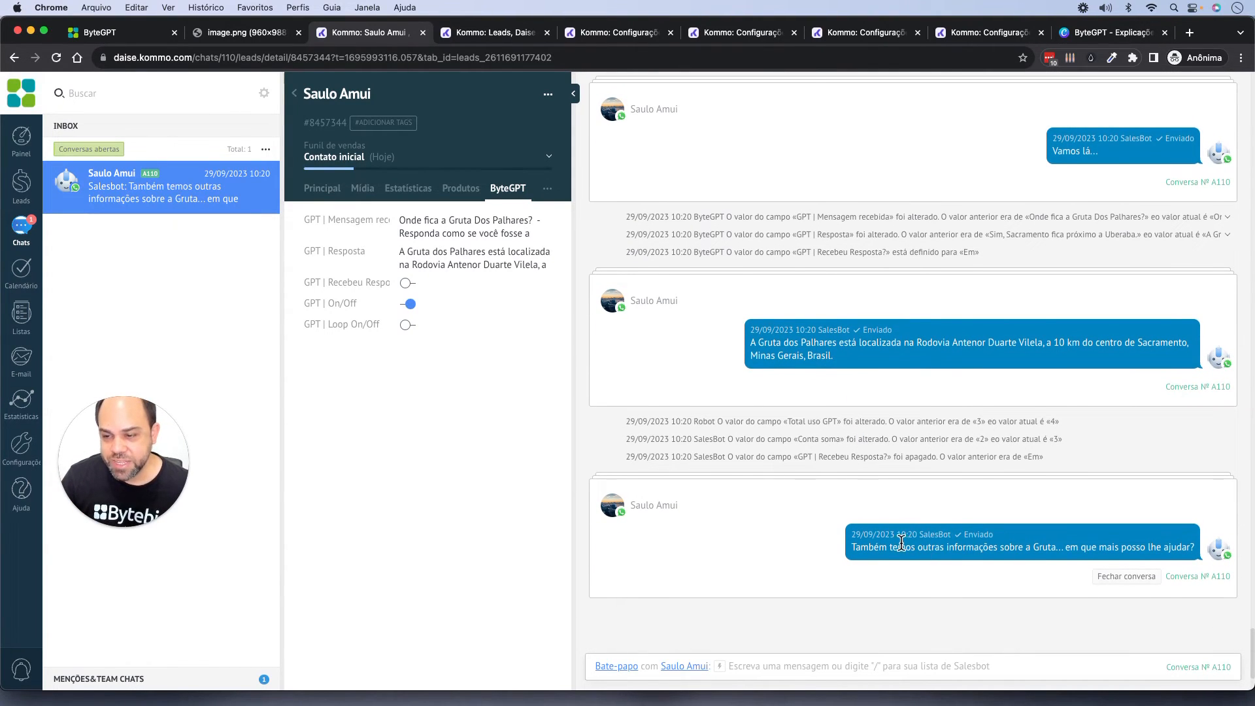
{"action": "left_click_drag", "start_coordinate": [852, 547], "coordinate": [975, 547]}
{"action": "left_click", "coordinate": [974, 548]}
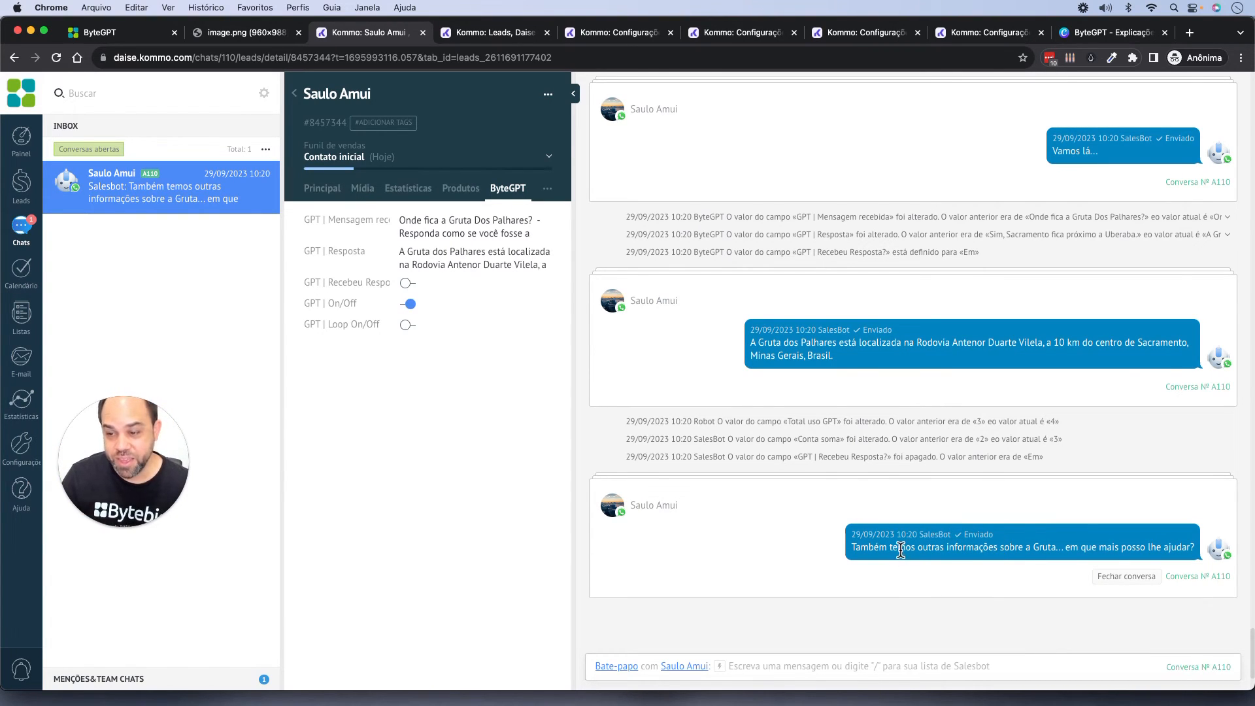
{"action": "left_click_drag", "start_coordinate": [898, 549], "coordinate": [985, 546]}
{"action": "left_click", "coordinate": [992, 543]}
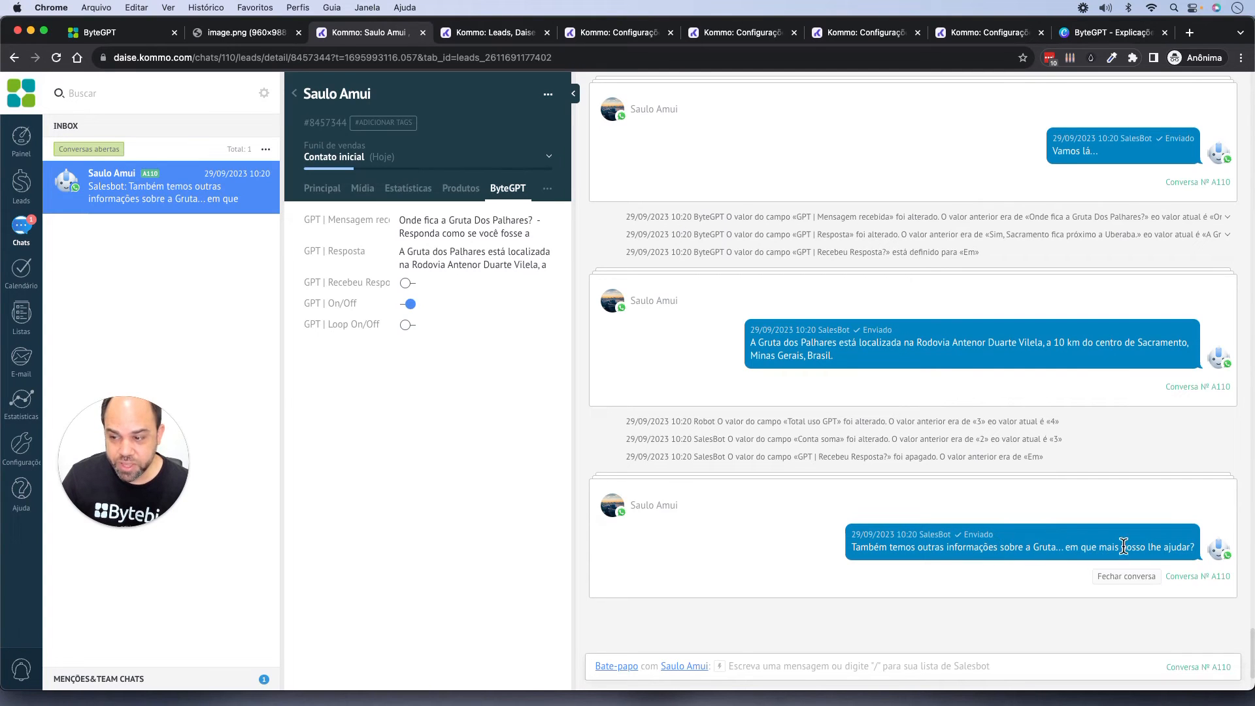
Examine the "Condição pós GPT | Resposta" step in #03 - ByteGPT and the message its "Gruta" condition sends
{"action": "left_click", "coordinate": [975, 30]}
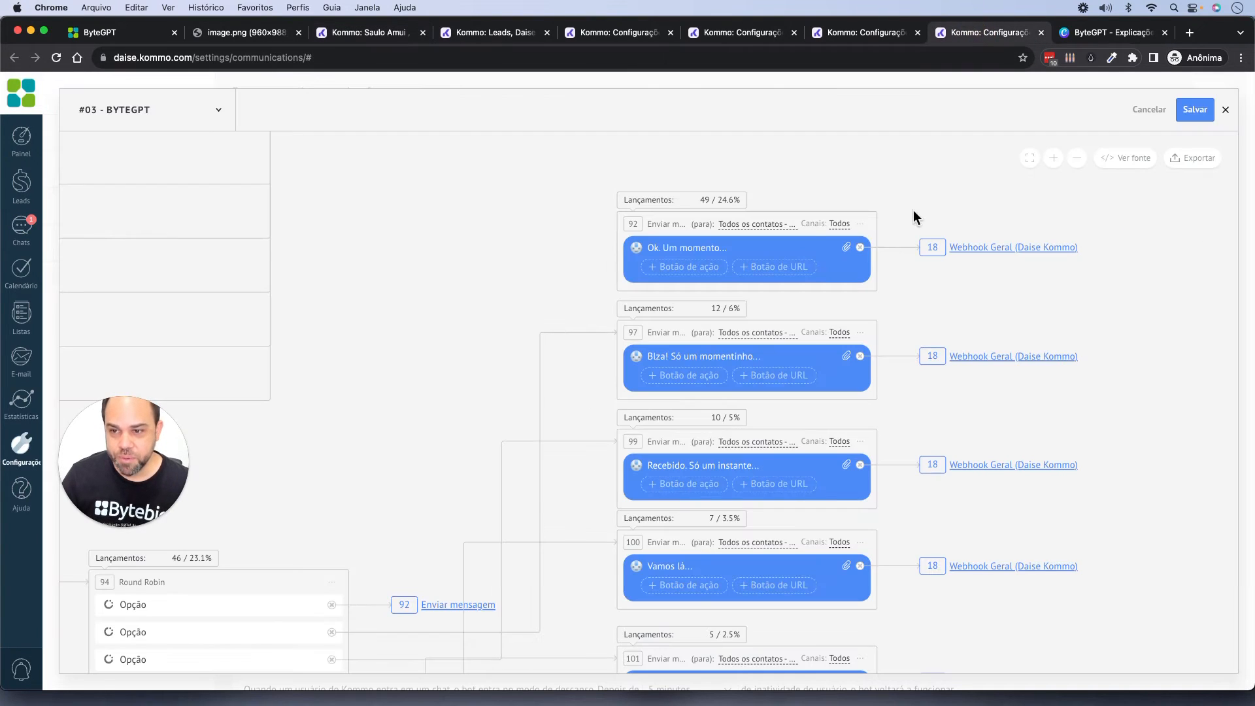
{"action": "scroll", "coordinate": [531, 290], "scroll_direction": "down", "scroll_amount": 8}
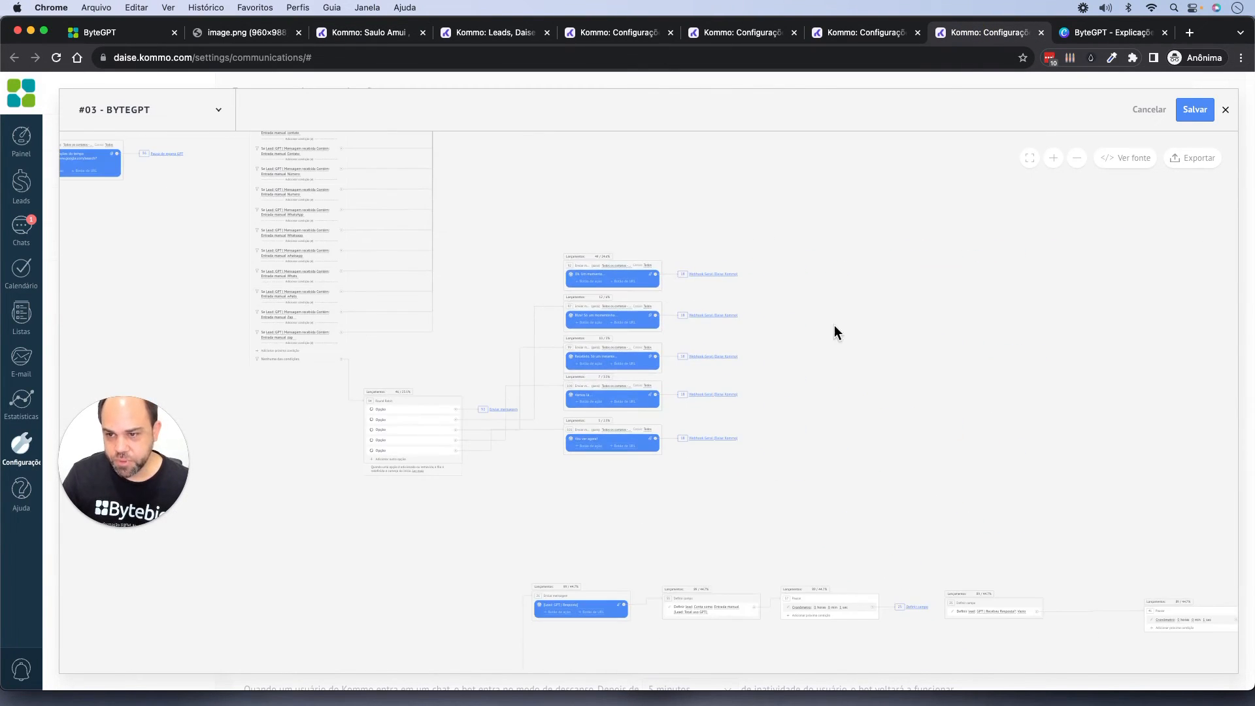
{"action": "left_click_drag", "start_coordinate": [881, 361], "coordinate": [595, 254]}
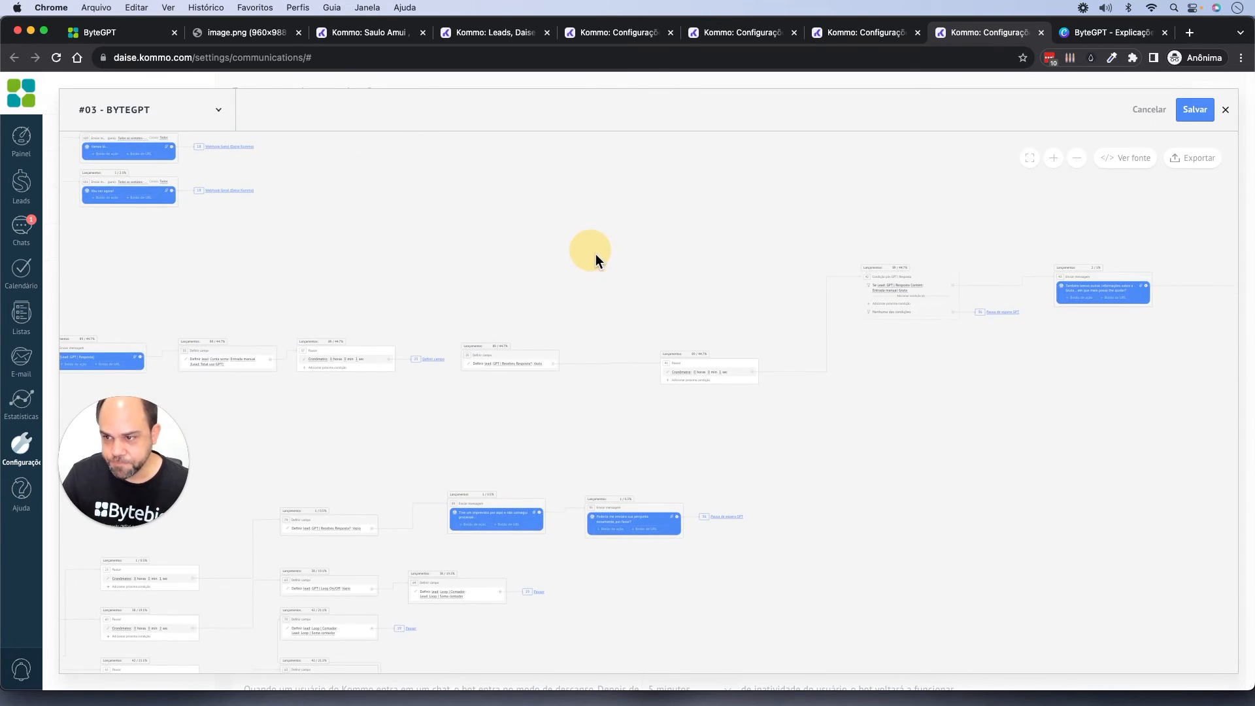
{"action": "left_click_drag", "start_coordinate": [974, 368], "coordinate": [513, 519]}
{"action": "scroll", "coordinate": [638, 392], "scroll_direction": "up", "scroll_amount": 8}
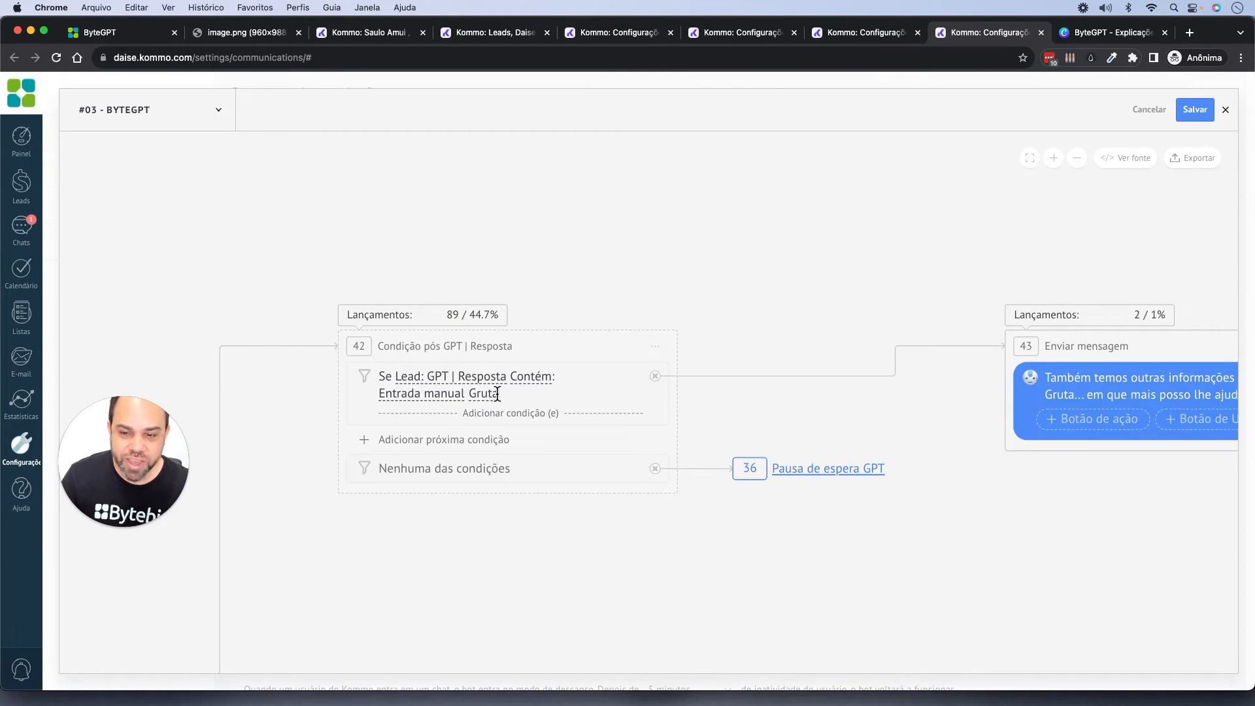
{"action": "left_click_drag", "start_coordinate": [876, 311], "coordinate": [379, 270]}
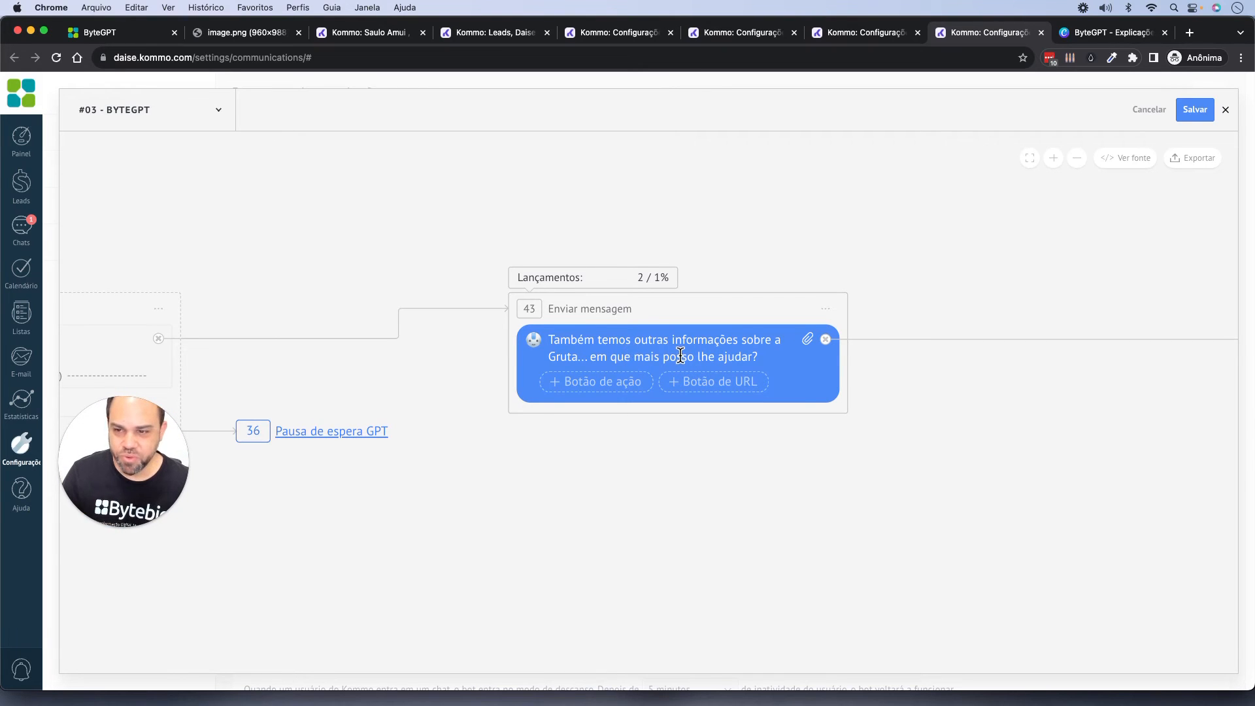
Examine the "Gerenciar tags" steps that tag the main contact and the lead after the Gruta message
{"action": "scroll", "coordinate": [683, 357], "scroll_direction": "down", "scroll_amount": 5}
{"action": "left_click_drag", "start_coordinate": [939, 365], "coordinate": [506, 348]}
{"action": "left_click_drag", "start_coordinate": [901, 356], "coordinate": [300, 350]}
{"action": "left_click_drag", "start_coordinate": [798, 370], "coordinate": [111, 398]}
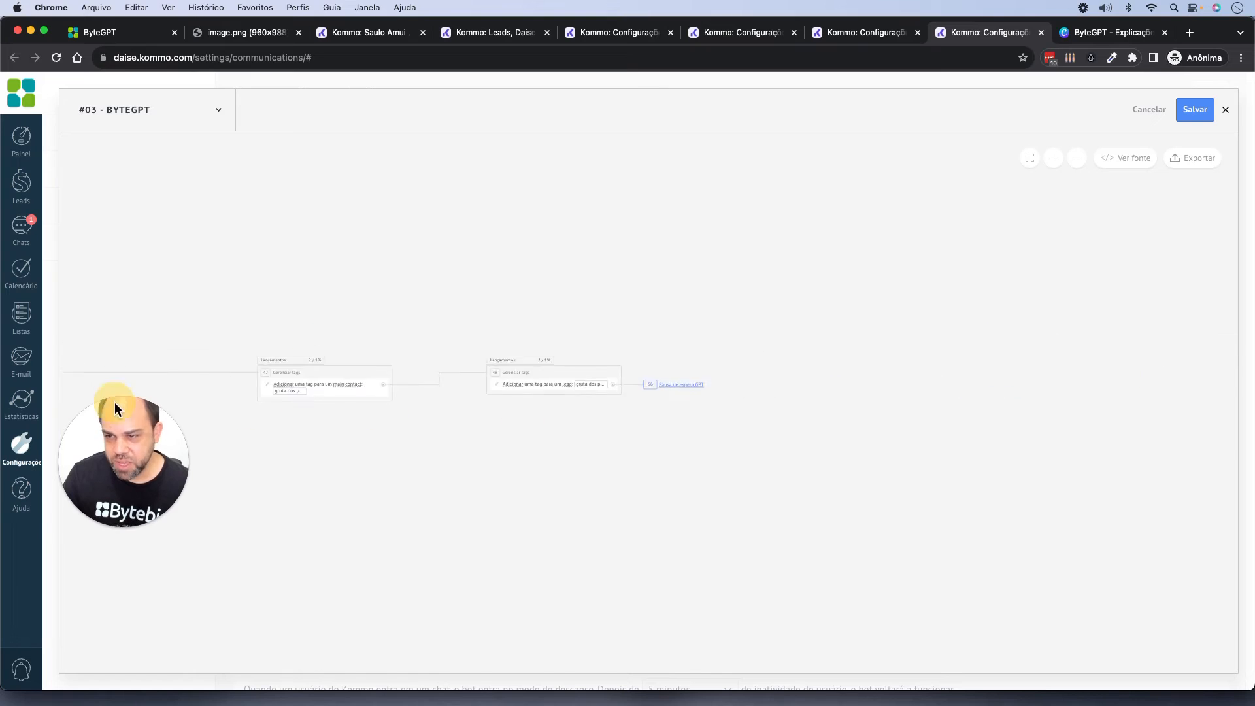
{"action": "scroll", "coordinate": [382, 386], "scroll_direction": "up", "scroll_amount": 5}
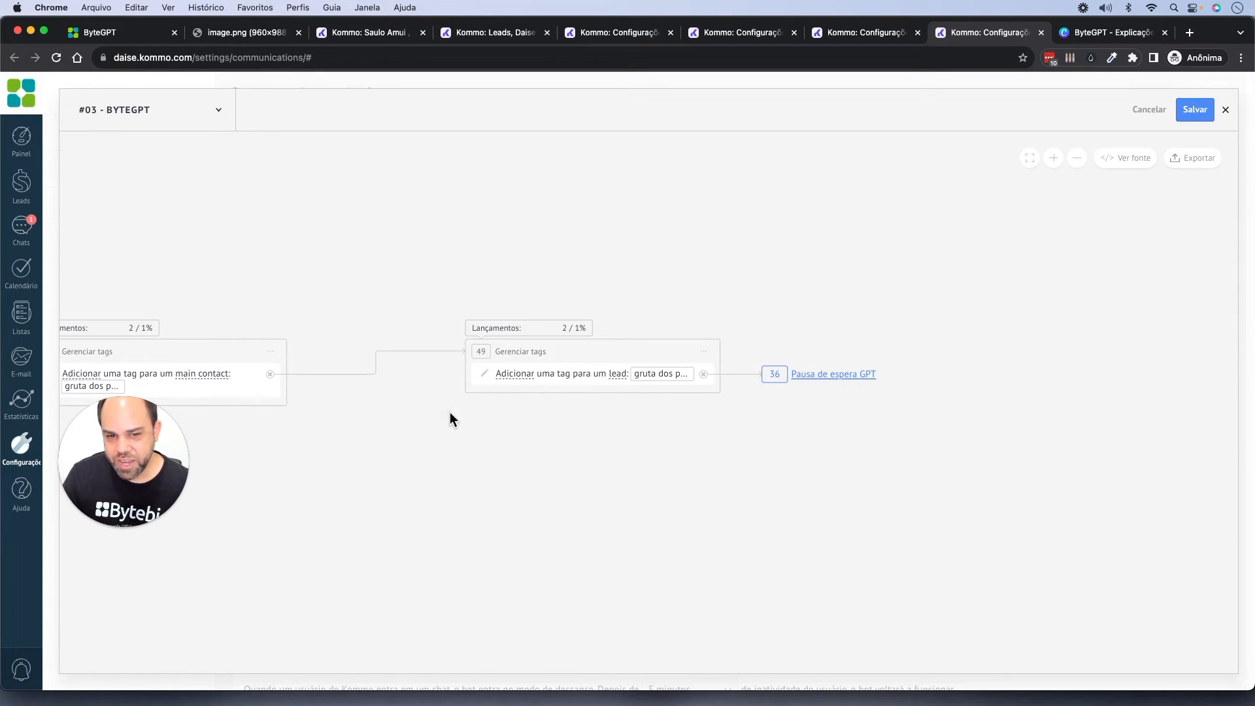
{"action": "left_click_drag", "start_coordinate": [450, 417], "coordinate": [629, 428]}
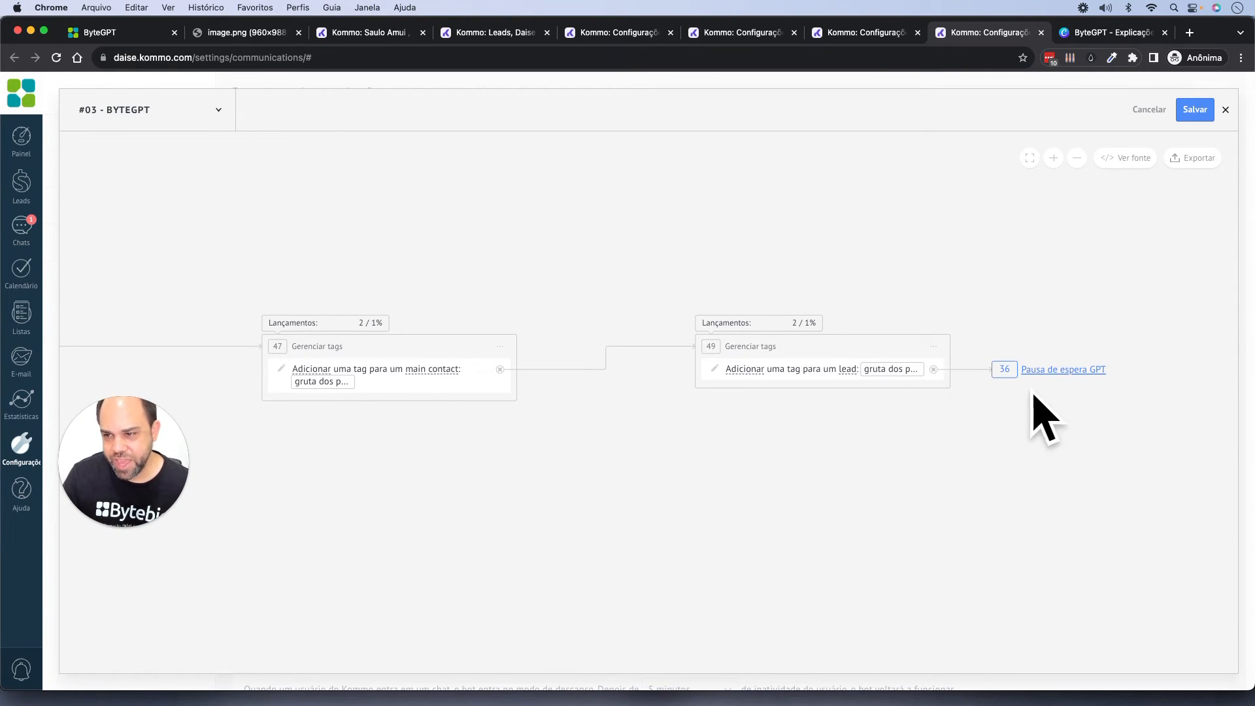
Follow the flow back to the "Pausa de espera GPT" step and review the bot's latest messages in the customer's conversation
{"action": "left_click", "coordinate": [1044, 370]}
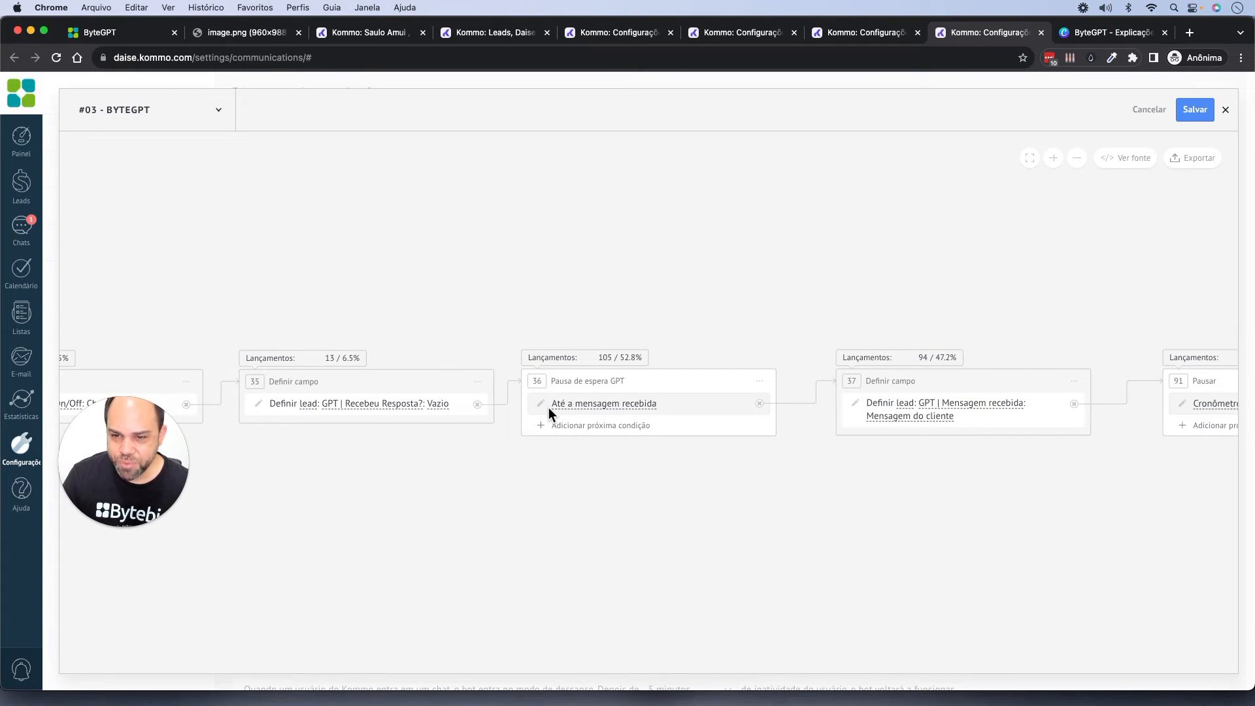
{"action": "left_click_drag", "start_coordinate": [487, 486], "coordinate": [842, 464]}
{"action": "scroll", "coordinate": [872, 463], "scroll_direction": "down", "scroll_amount": 3}
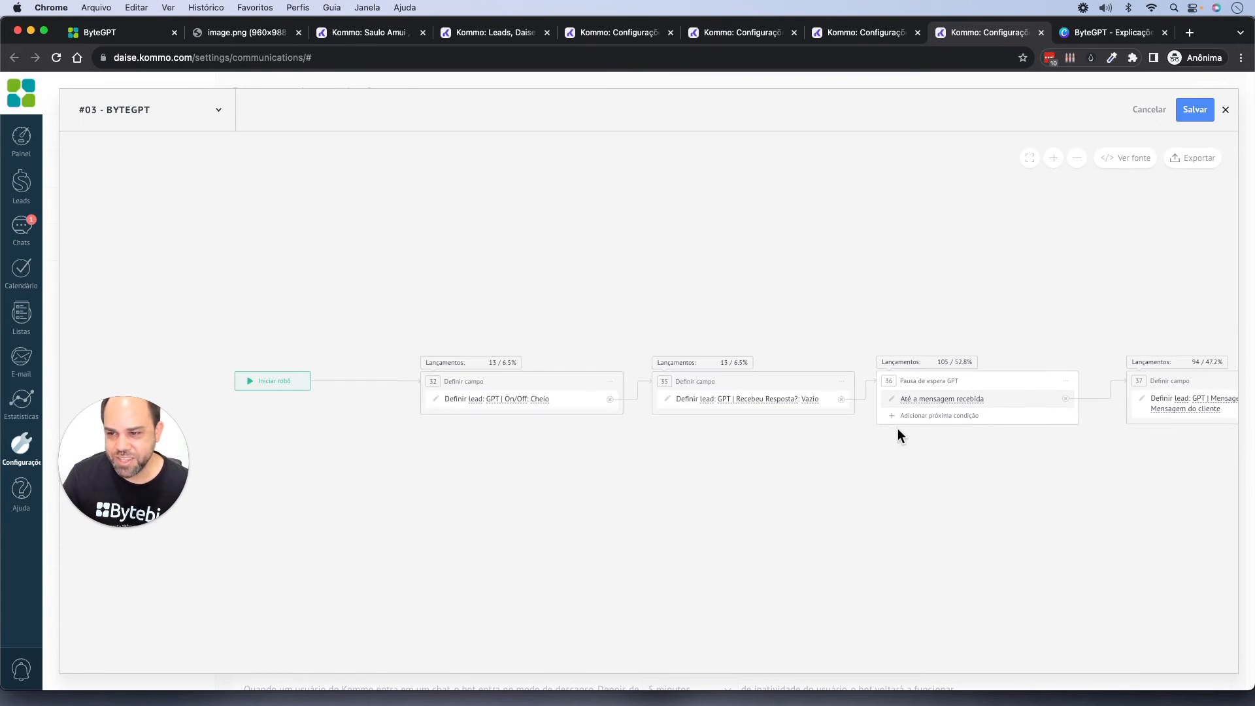
{"action": "left_click_drag", "start_coordinate": [920, 479], "coordinate": [607, 477]}
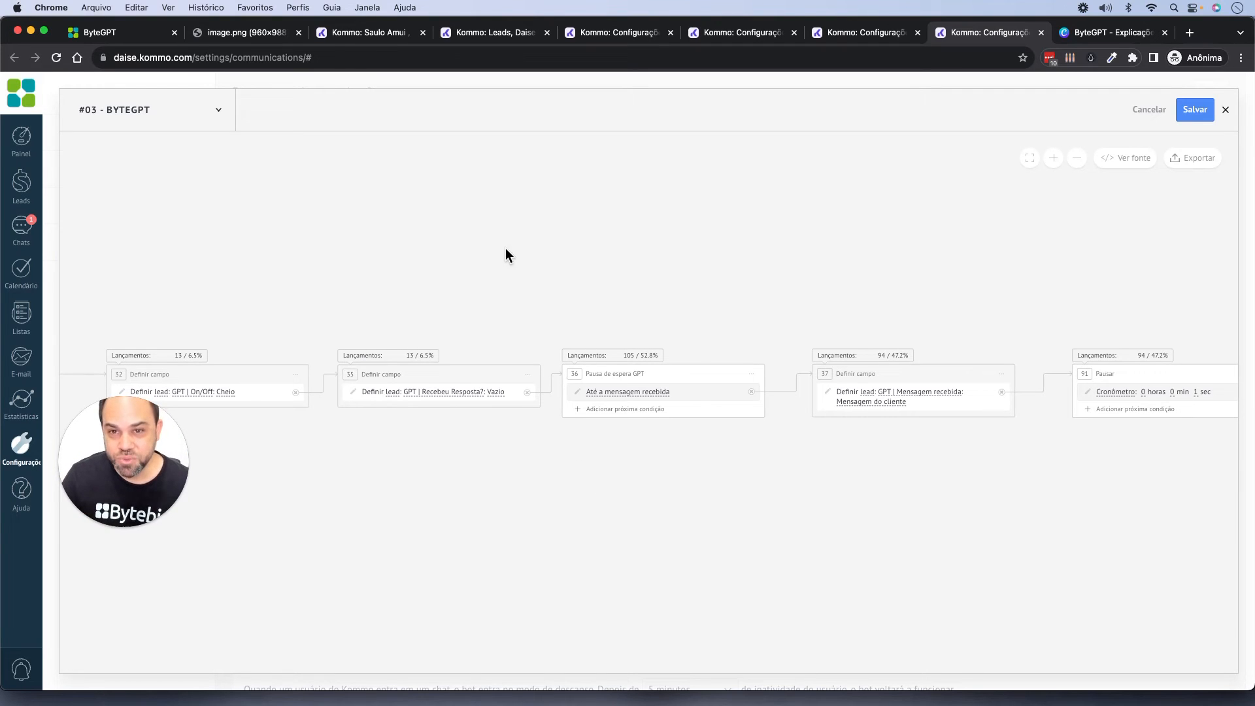
{"action": "left_click", "coordinate": [363, 37]}
{"action": "scroll", "coordinate": [894, 510], "scroll_direction": "down", "scroll_amount": 3}
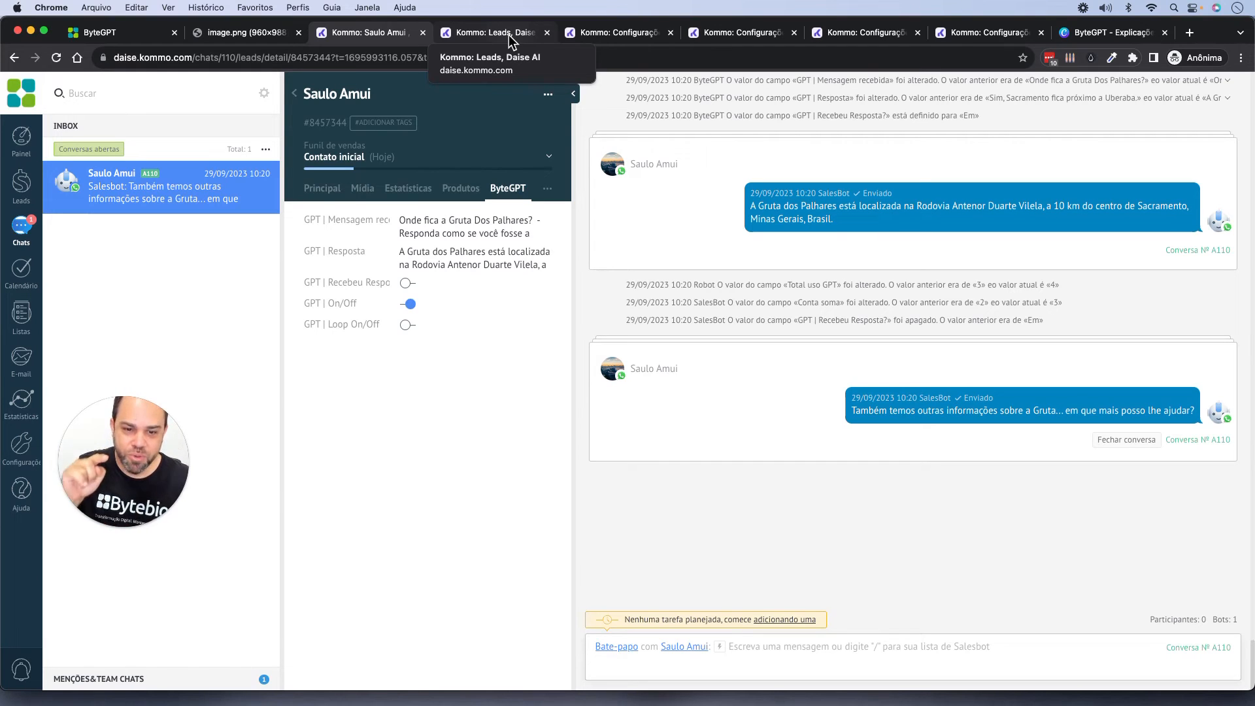
Check the lead's tag in the "Funil de vendas" pipeline and open the pipeline's automation setup
{"action": "left_click", "coordinate": [827, 37]}
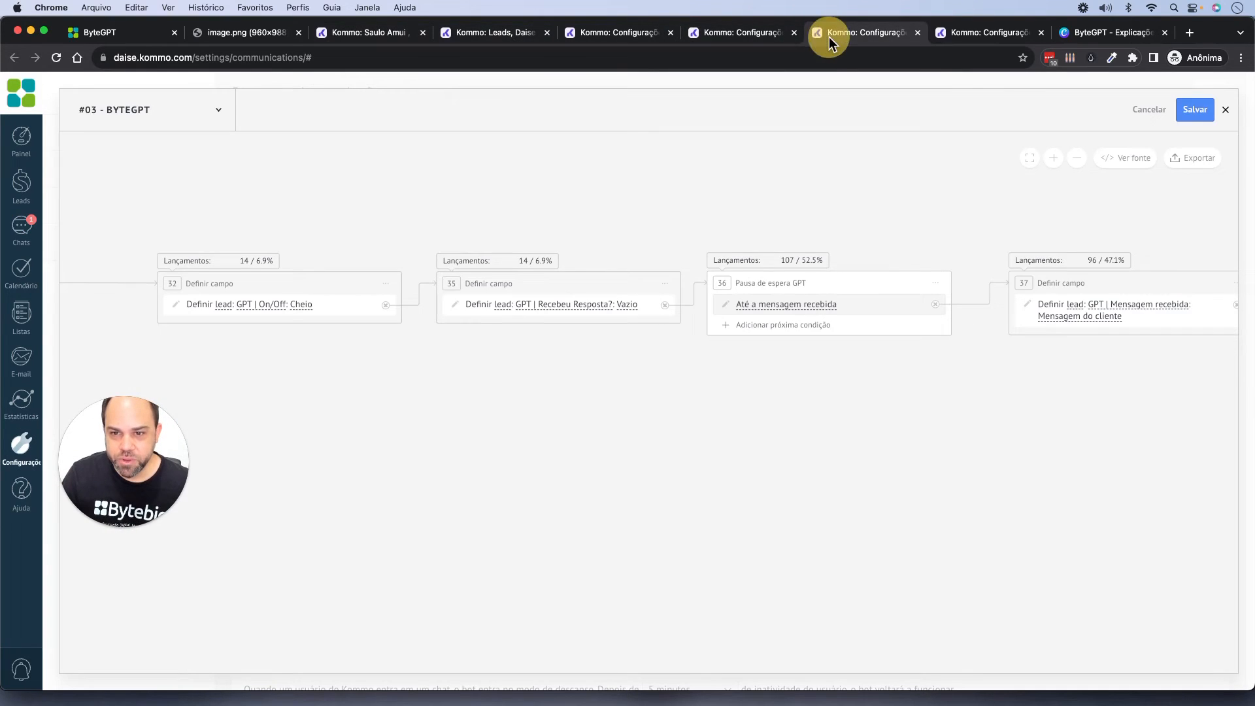
{"action": "left_click", "coordinate": [766, 37]}
{"action": "left_click", "coordinate": [620, 37]}
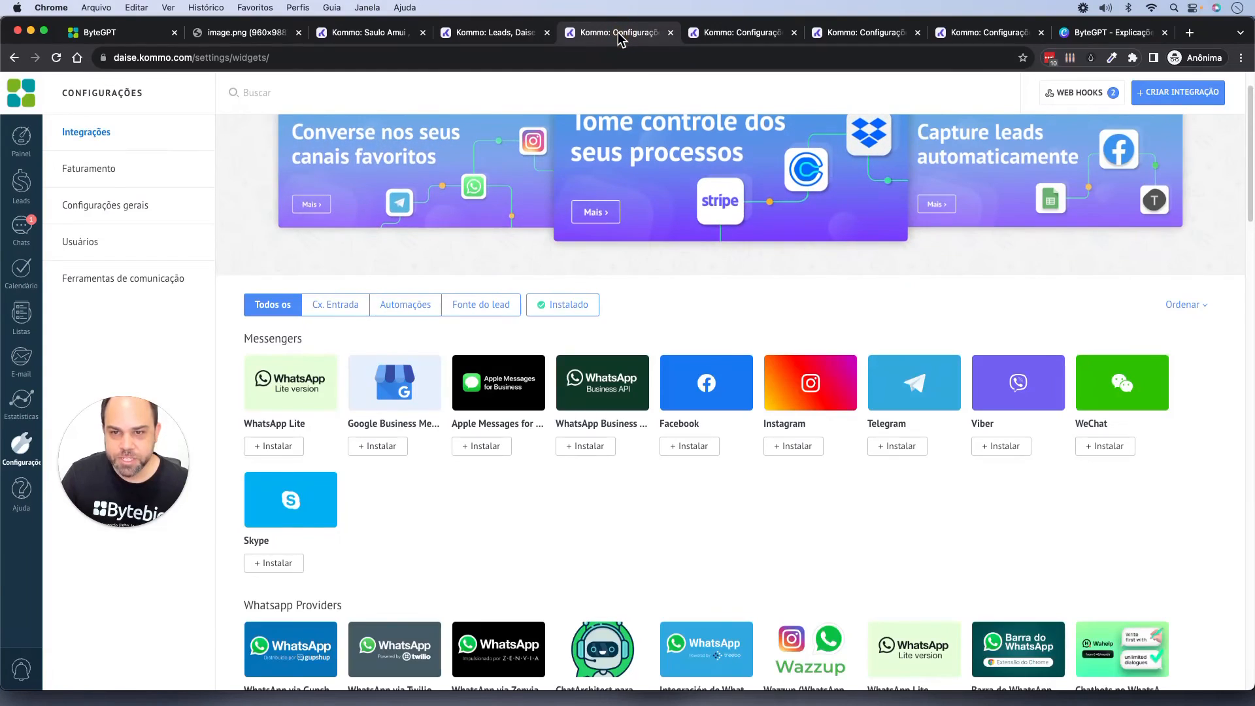
{"action": "left_click", "coordinate": [485, 30]}
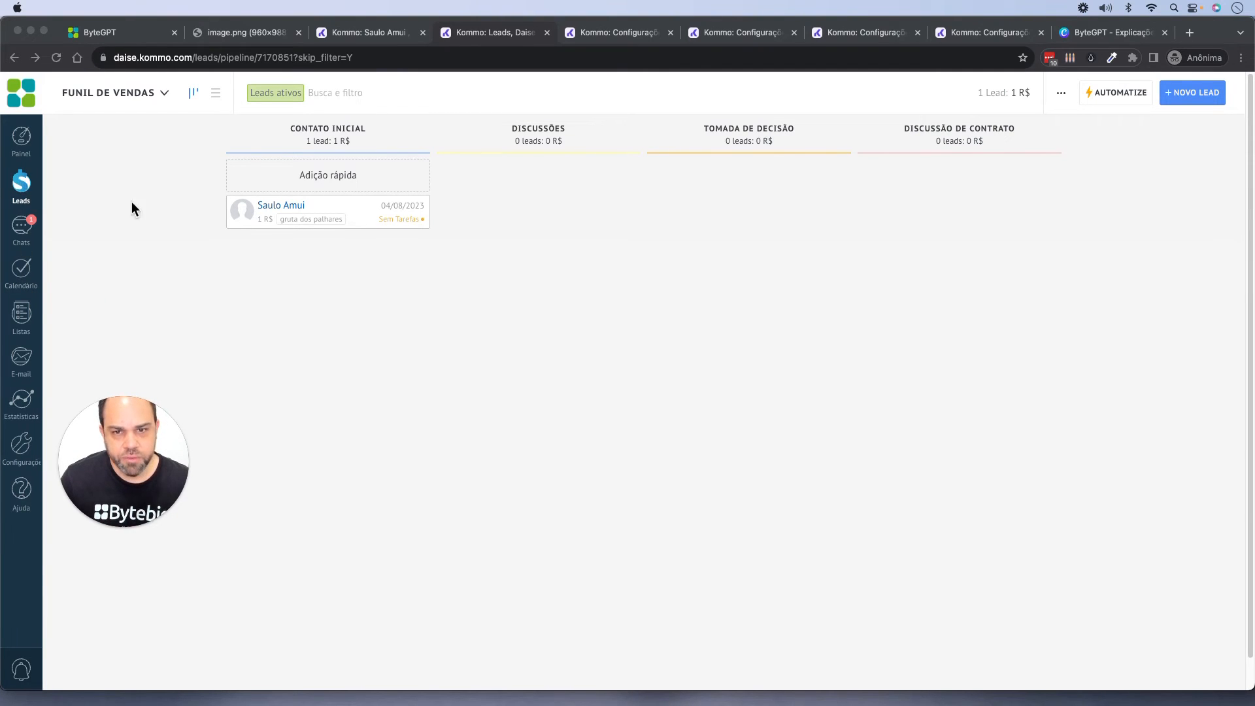
{"action": "left_click", "coordinate": [527, 214]}
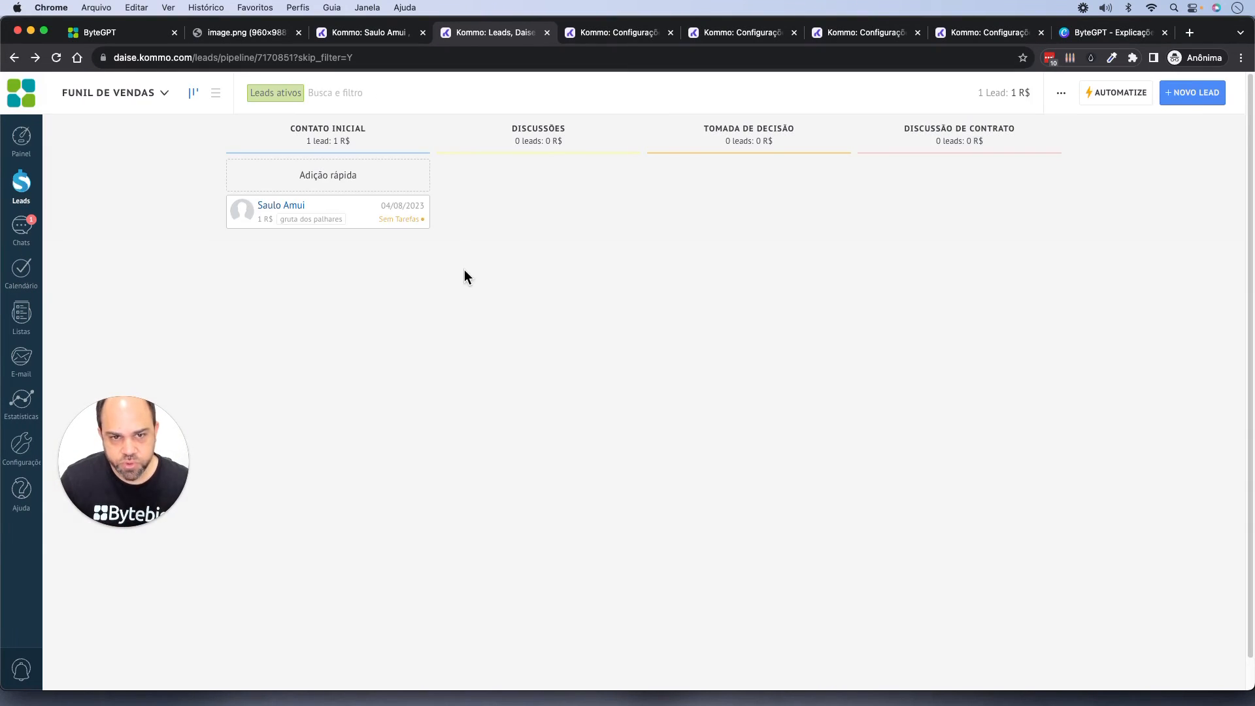
{"action": "left_click", "coordinate": [1115, 96]}
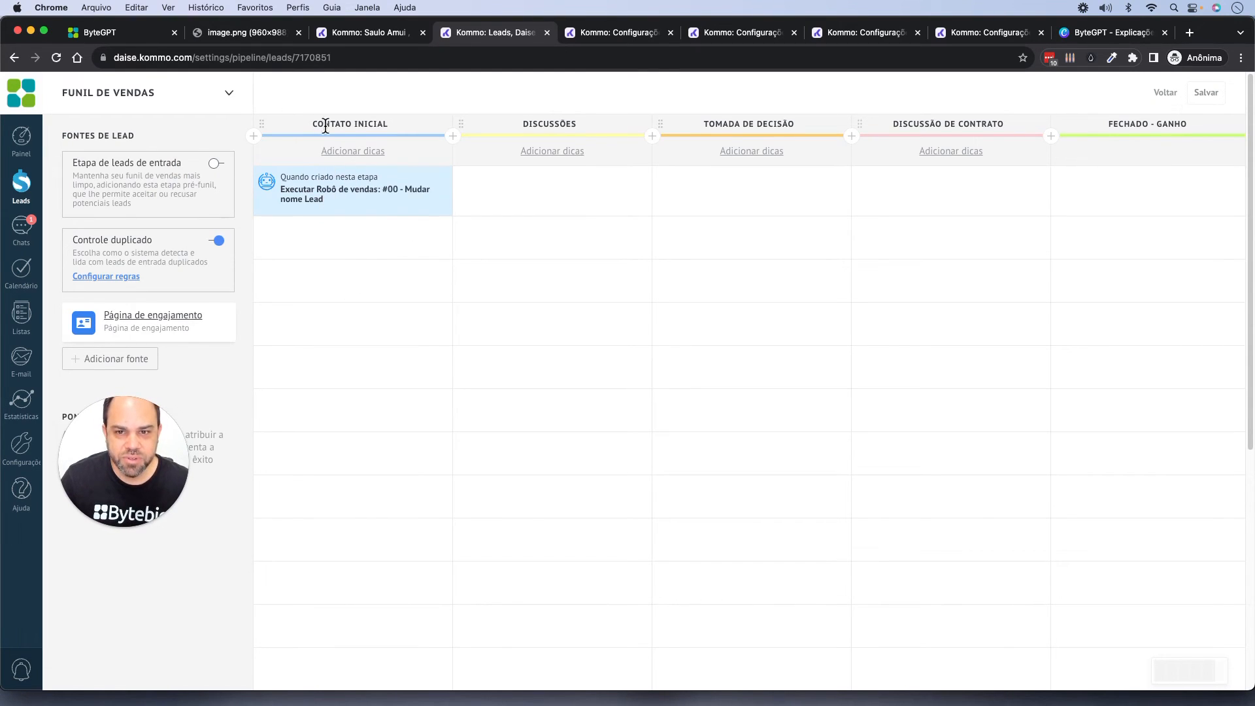
Review the "Contato inicial" trigger that runs #00 - Mudar nome Lead, and follow that bot's flow to the Saudação inicial salesbot
{"action": "left_click", "coordinate": [371, 211]}
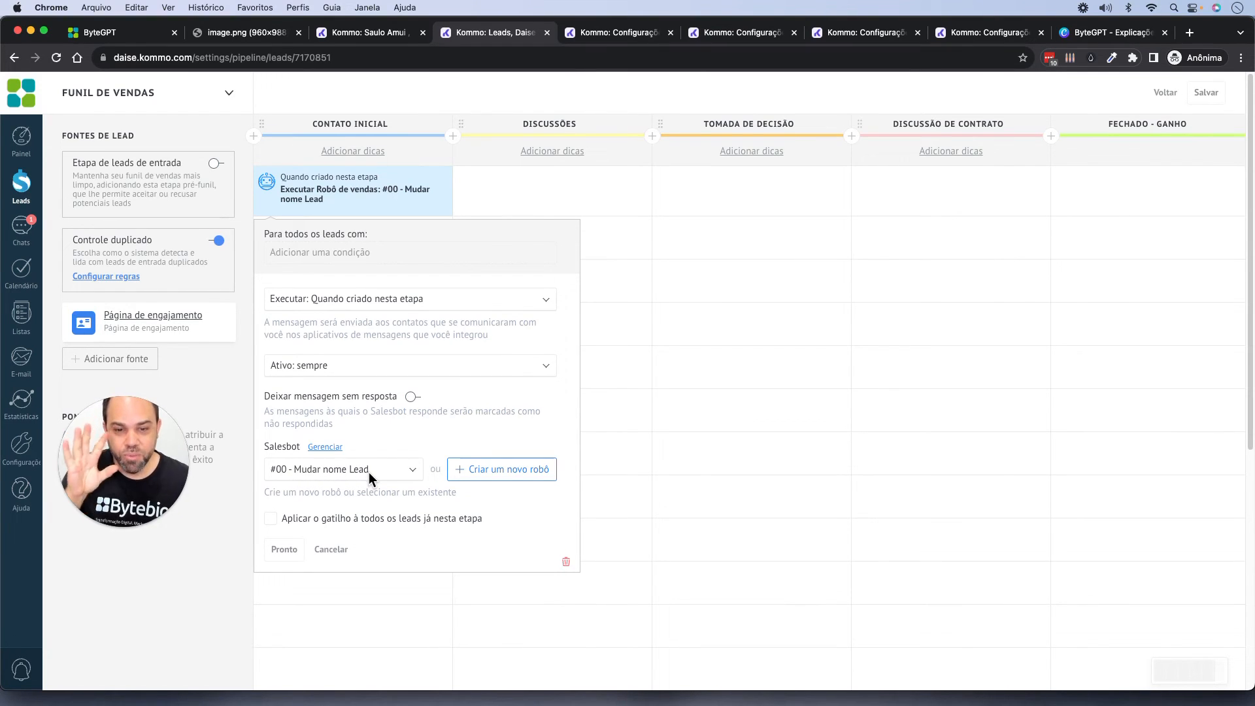
{"action": "left_click", "coordinate": [598, 34]}
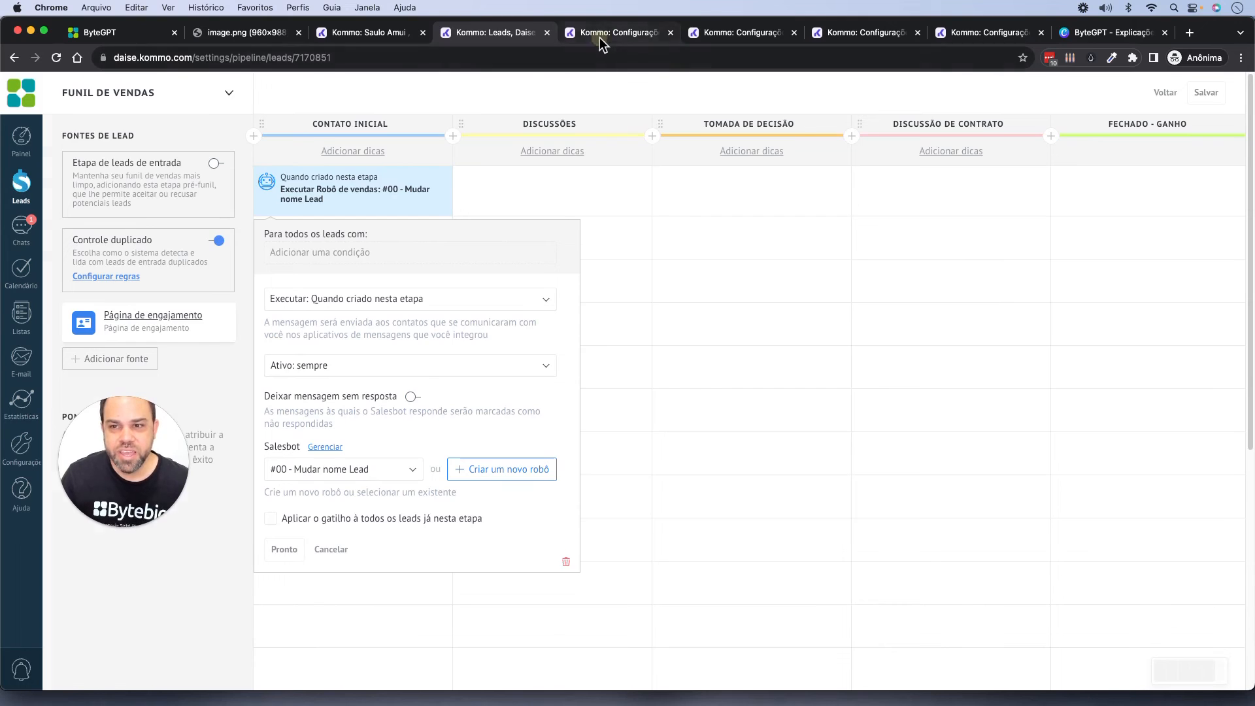
{"action": "left_click", "coordinate": [731, 38]}
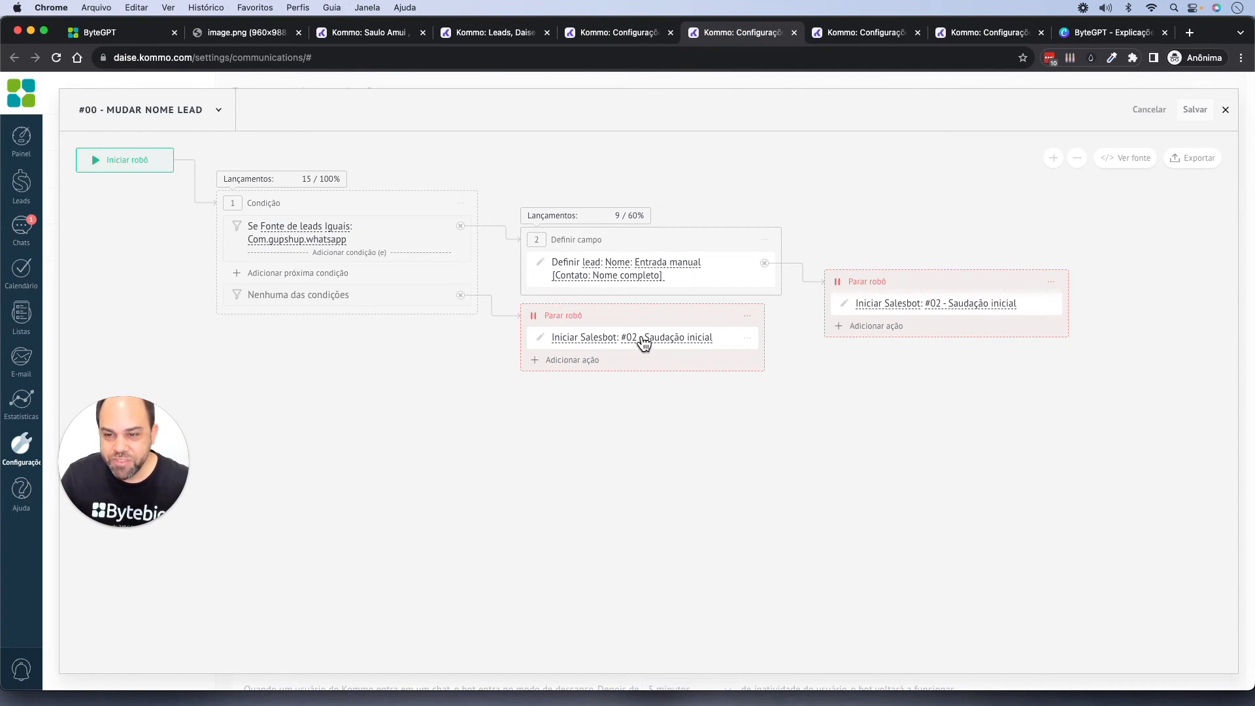
{"action": "left_click", "coordinate": [218, 112]}
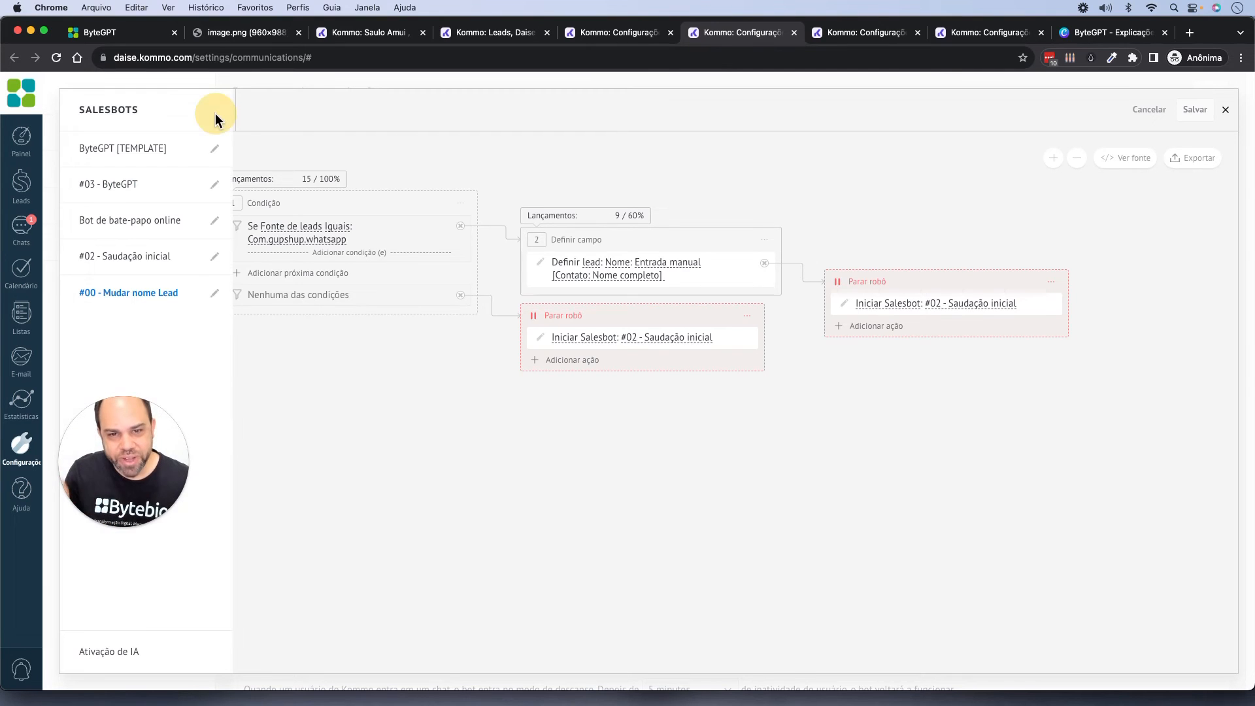
{"action": "left_click", "coordinate": [122, 256]}
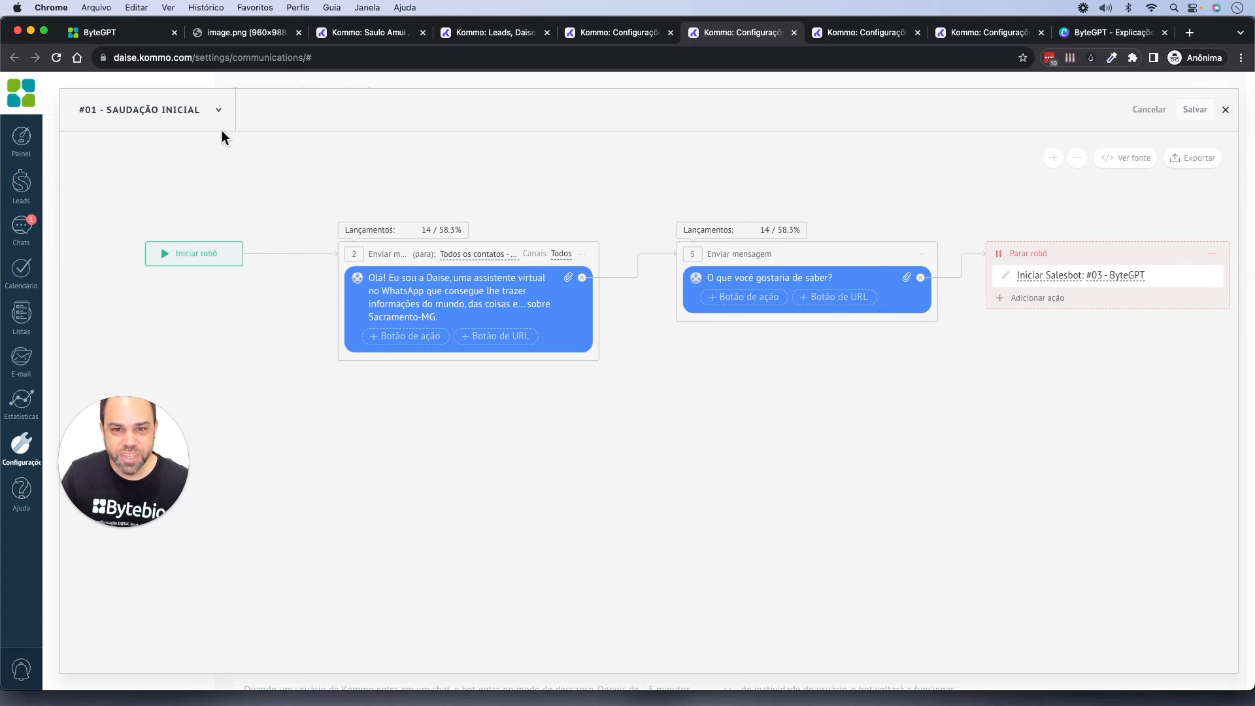
Open the #03 - ByteGPT salesbot and survey its complete flow
{"action": "left_click", "coordinate": [219, 110]}
{"action": "left_click", "coordinate": [116, 186]}
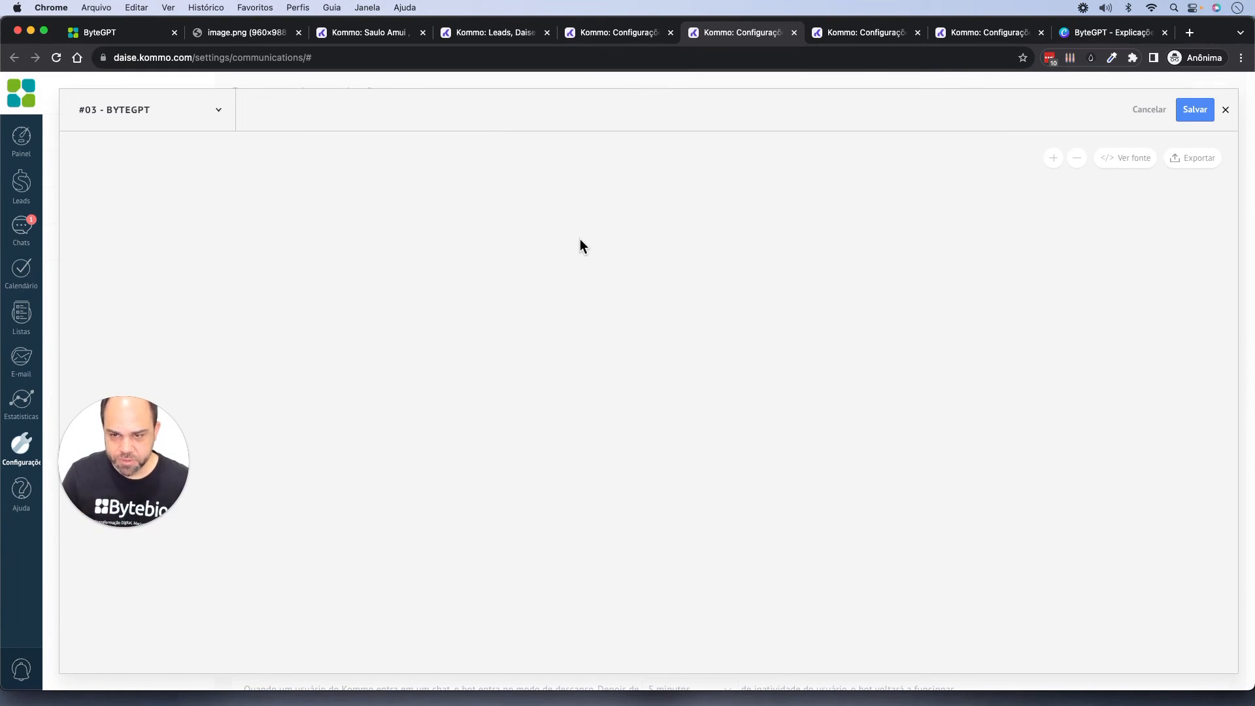
{"action": "left_click_drag", "start_coordinate": [774, 267], "coordinate": [519, 428]}
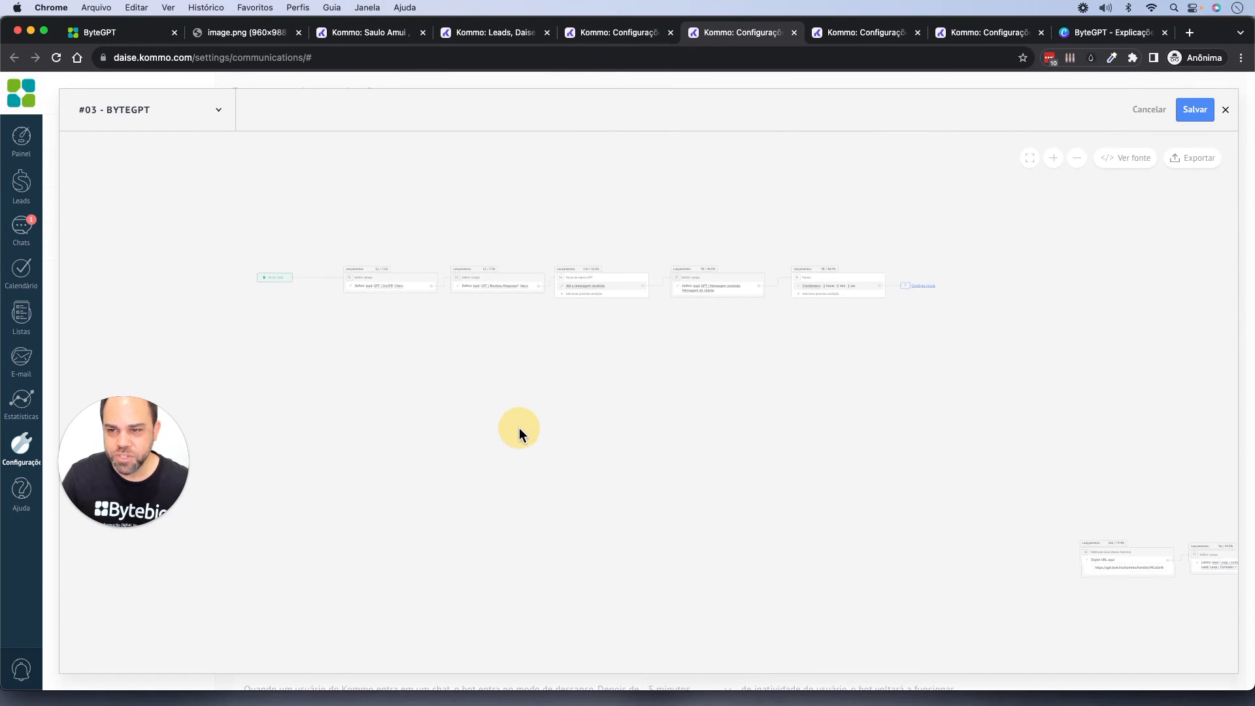
{"action": "left_click_drag", "start_coordinate": [594, 398], "coordinate": [325, 361]}
{"action": "scroll", "coordinate": [613, 328], "scroll_direction": "down", "scroll_amount": 5}
{"action": "left_click_drag", "start_coordinate": [720, 315], "coordinate": [541, 462]}
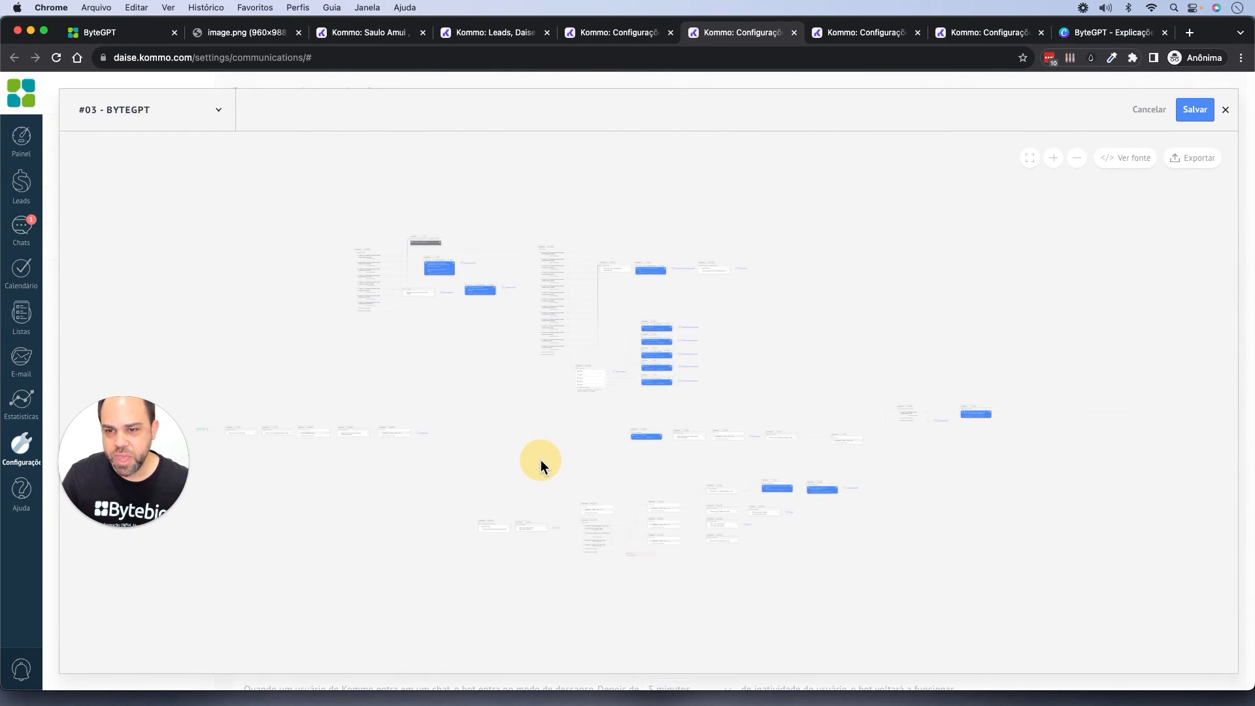
Return to the pipeline's automation setup and close the "Contato inicial" trigger settings
{"action": "left_click", "coordinate": [360, 31]}
{"action": "left_click", "coordinate": [511, 34]}
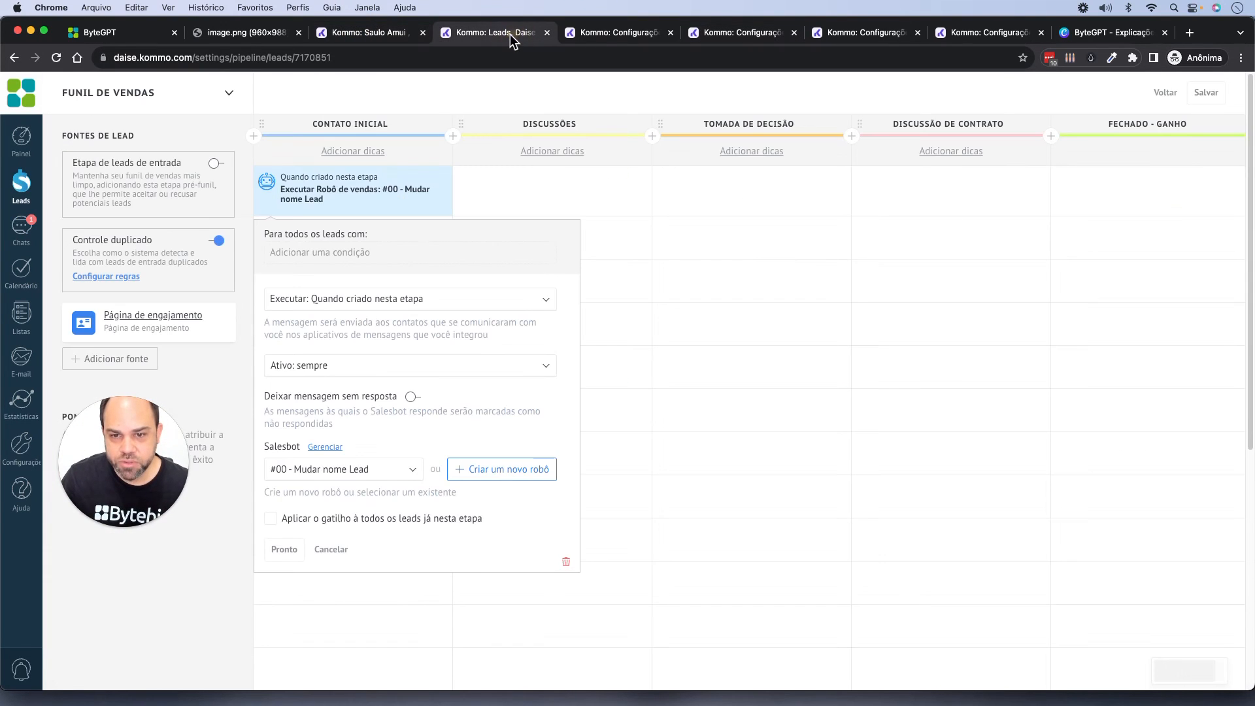
{"action": "left_click", "coordinate": [889, 93]}
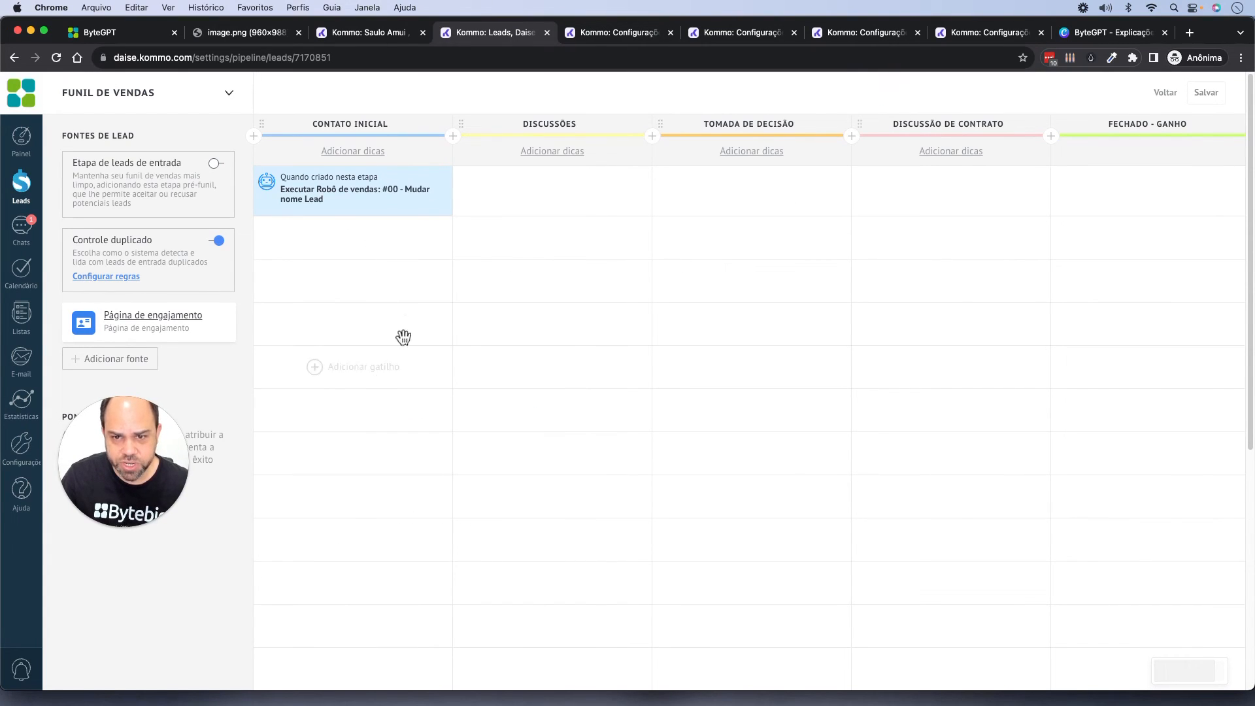
View the execution condition for a new #03 - ByteGPT trigger among the communication tools and cancel it
{"action": "left_click", "coordinate": [597, 36]}
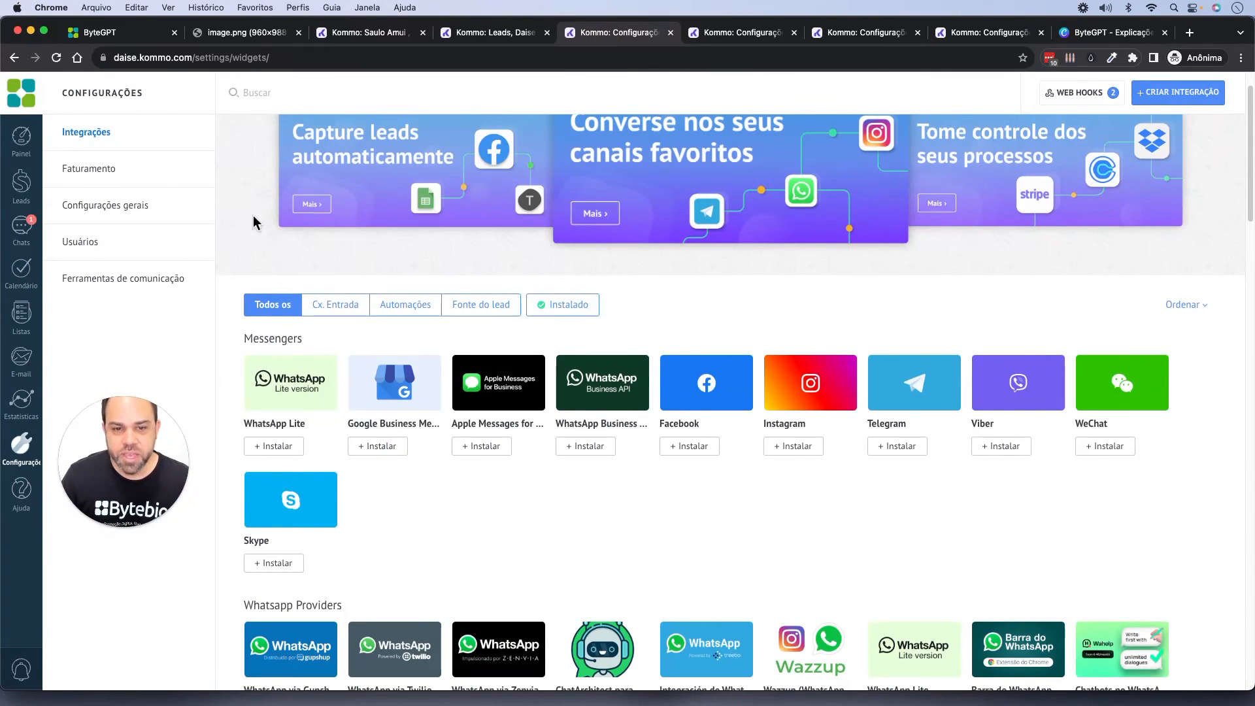
{"action": "left_click", "coordinate": [163, 282]}
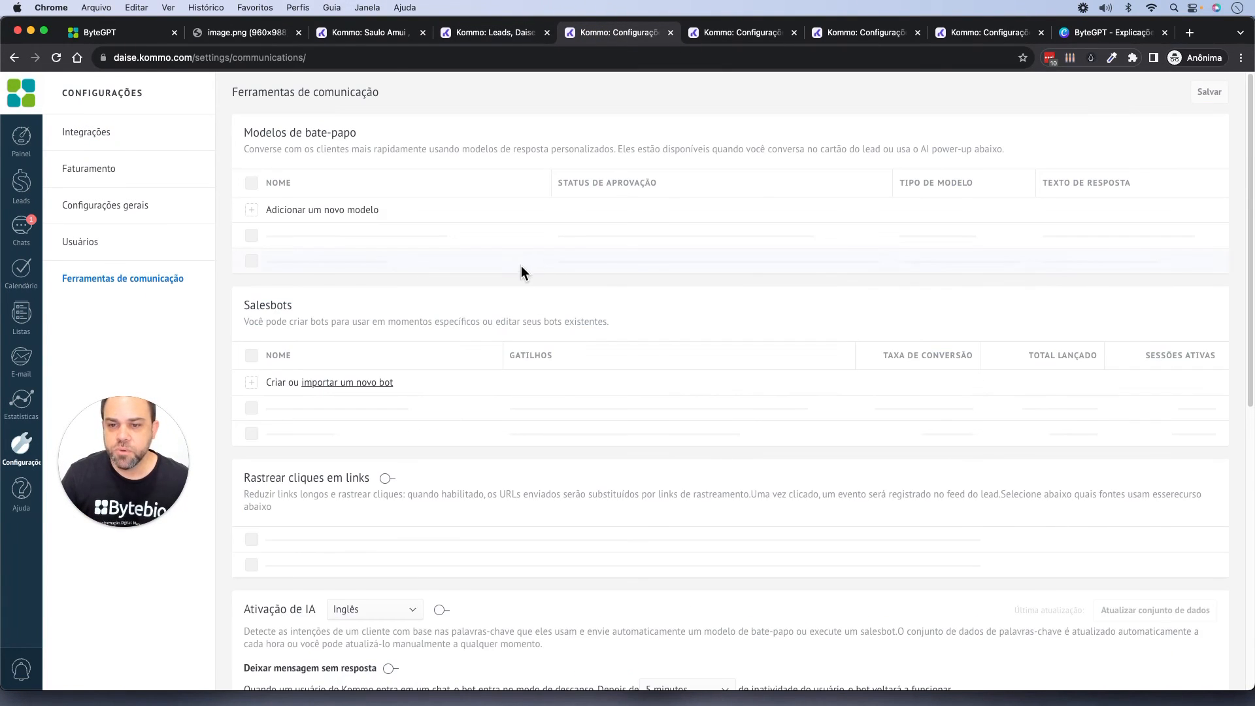
{"action": "scroll", "coordinate": [457, 287], "scroll_direction": "down", "scroll_amount": 3}
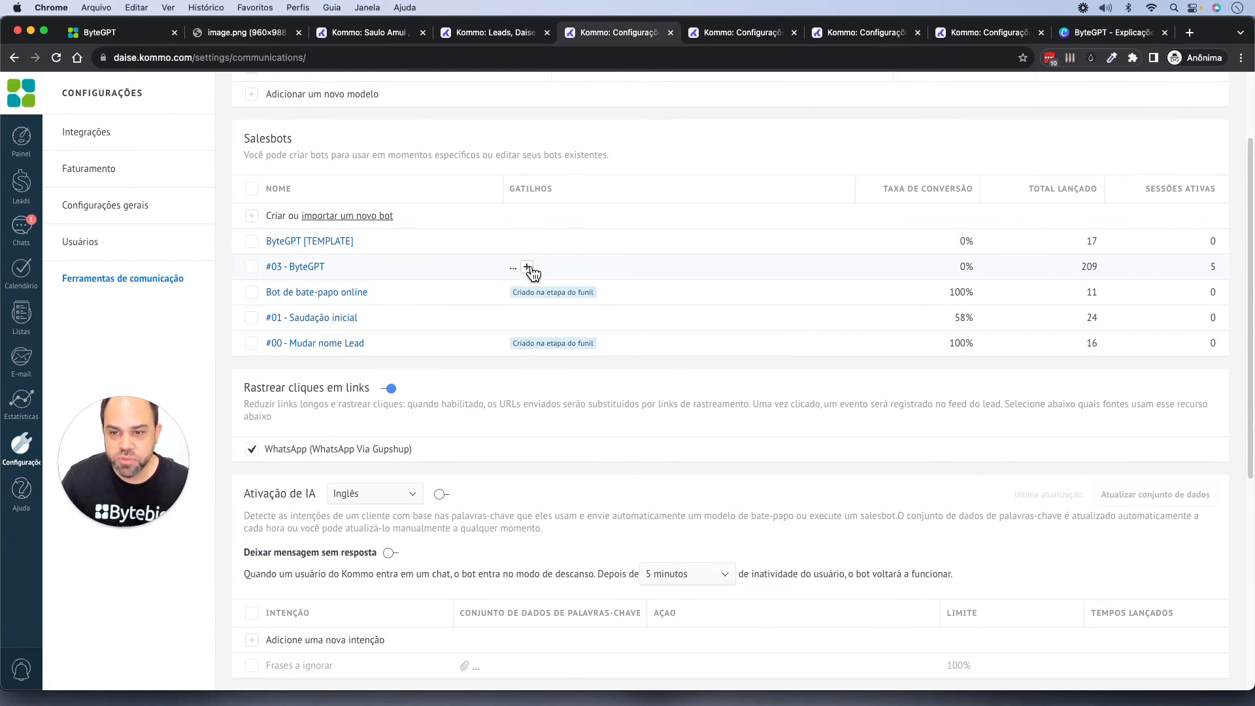
{"action": "left_click", "coordinate": [532, 269]}
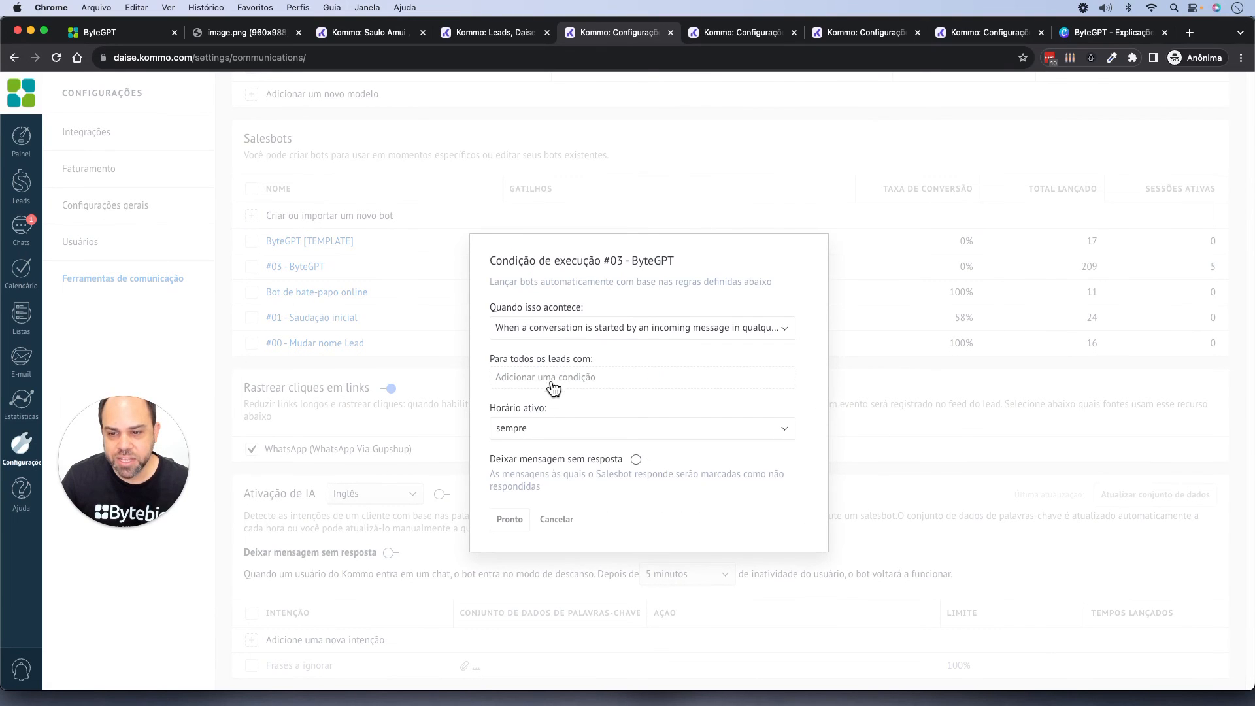
{"action": "left_click", "coordinate": [503, 33]}
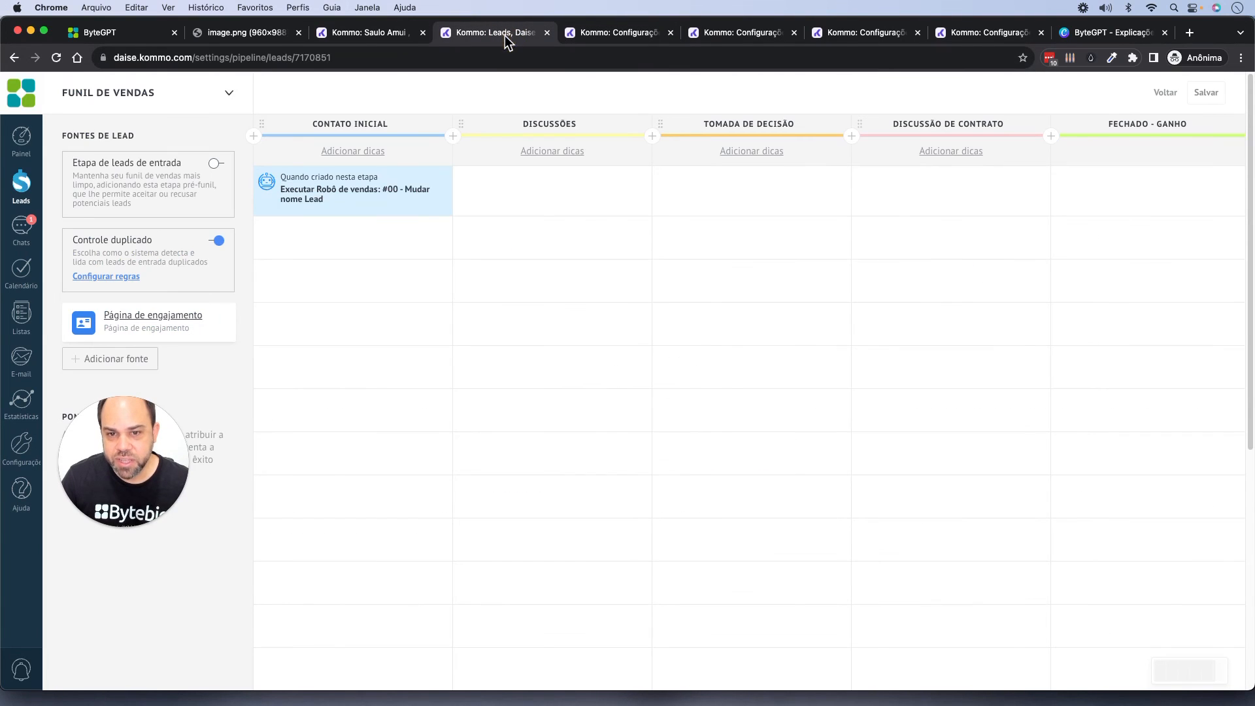
{"action": "left_click", "coordinate": [610, 32]}
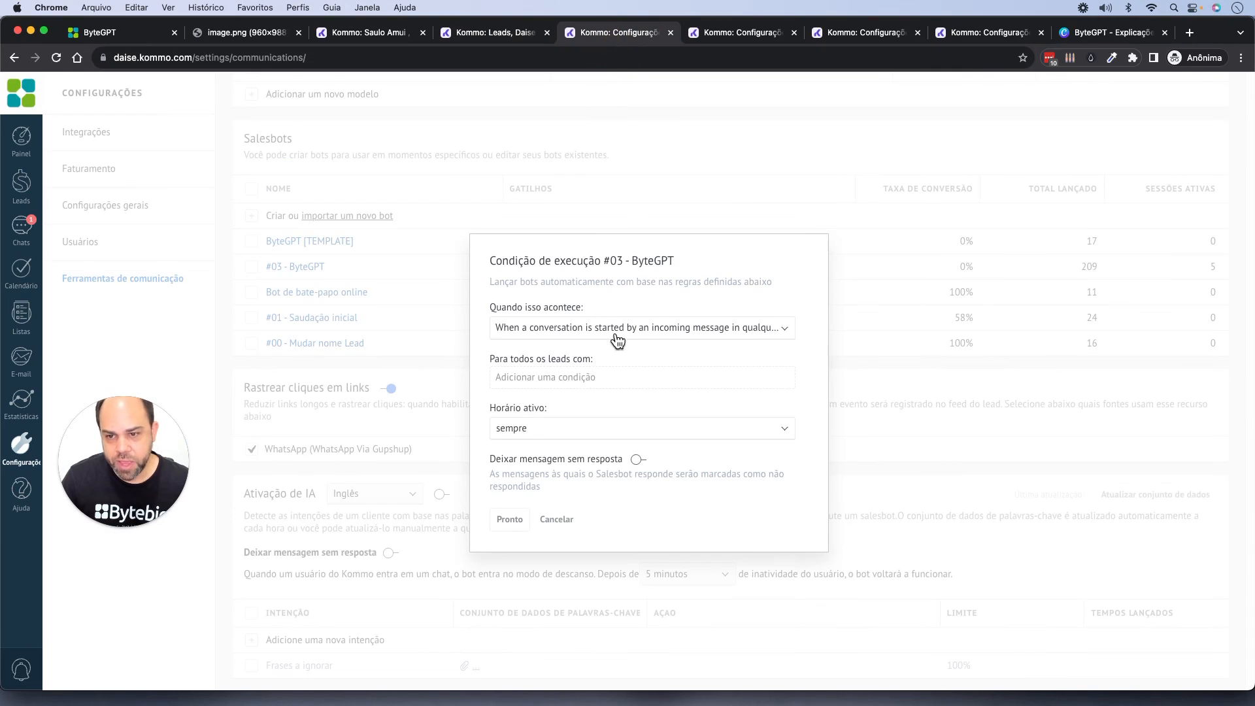
{"action": "left_click", "coordinate": [549, 527]}
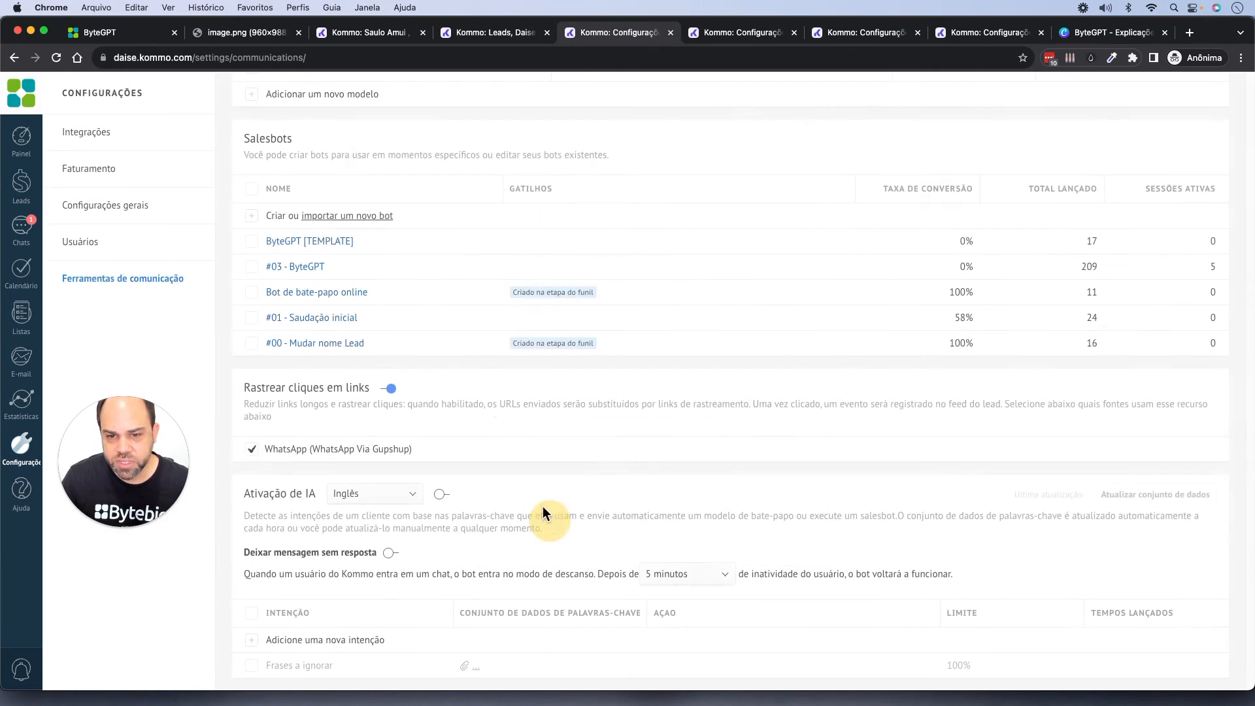
Compare the #00 - Mudar nome Lead execution condition with its trigger in the pipeline's "Contato inicial" stage
{"action": "left_click", "coordinate": [538, 345]}
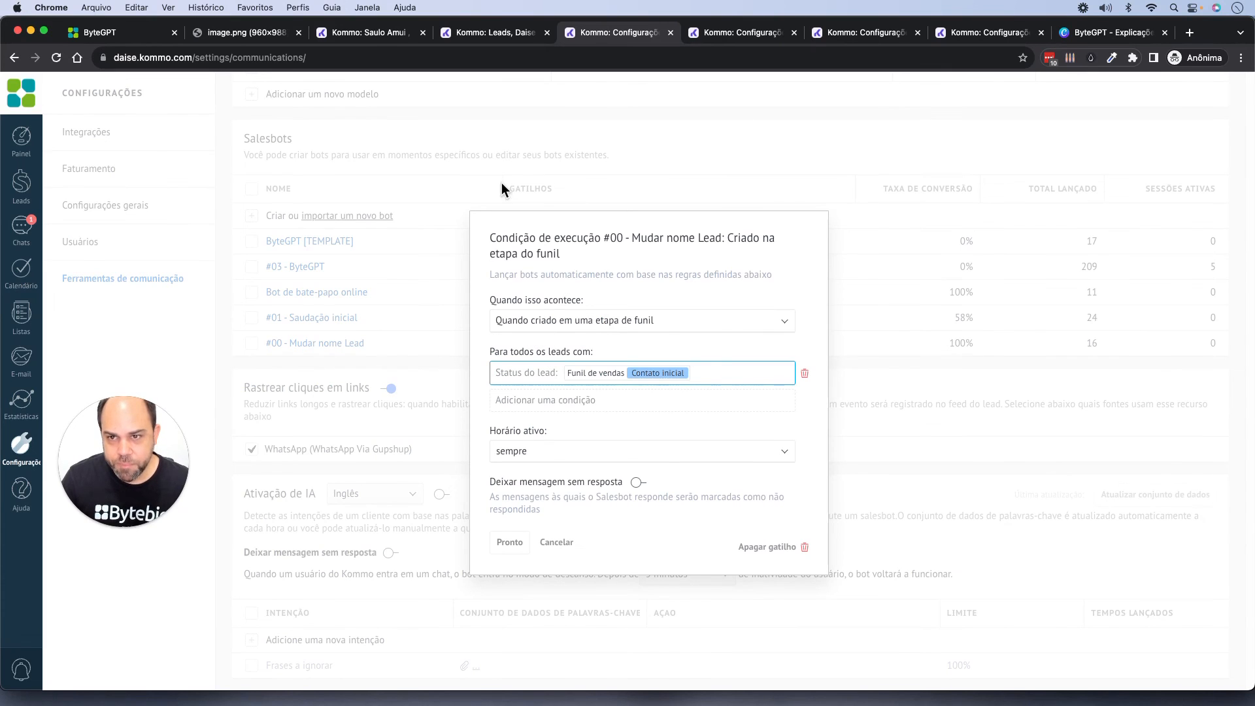
{"action": "left_click", "coordinate": [497, 32]}
{"action": "left_click", "coordinate": [394, 187]}
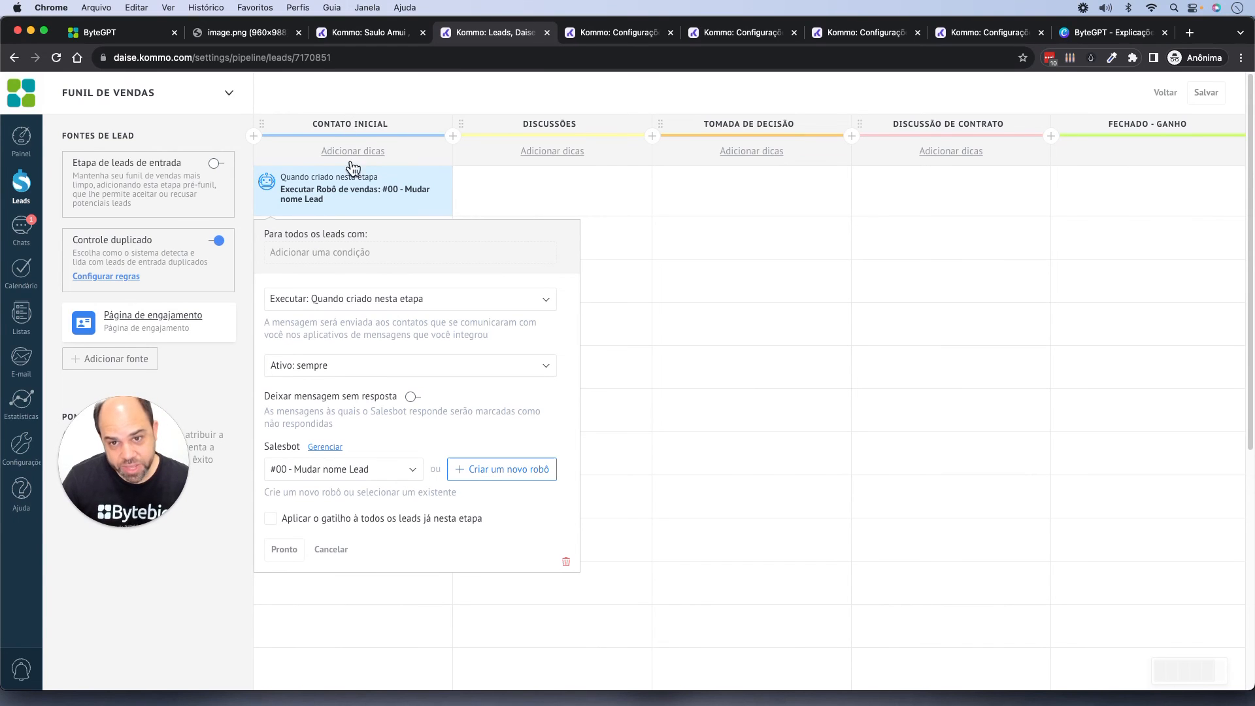
{"action": "left_click", "coordinate": [602, 32]}
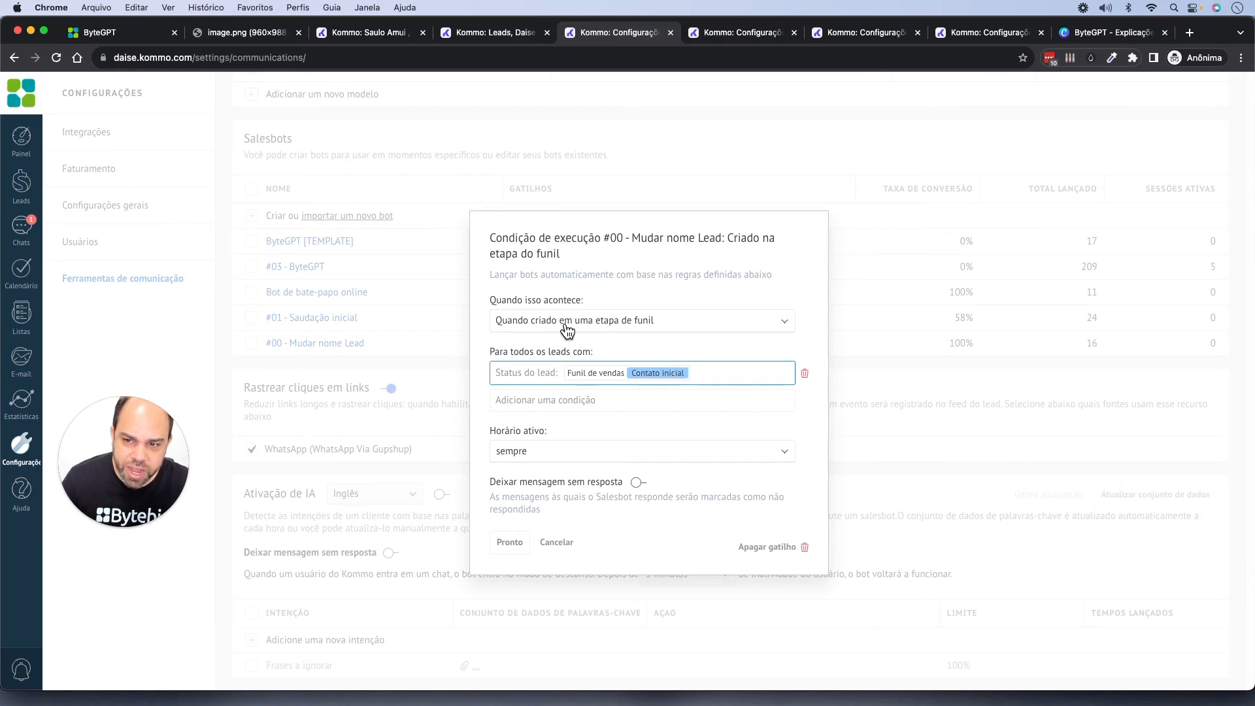
Examine the lead status and active-hours options of the #00 - Mudar nome Lead trigger, and cancel without changes
{"action": "left_click", "coordinate": [704, 374]}
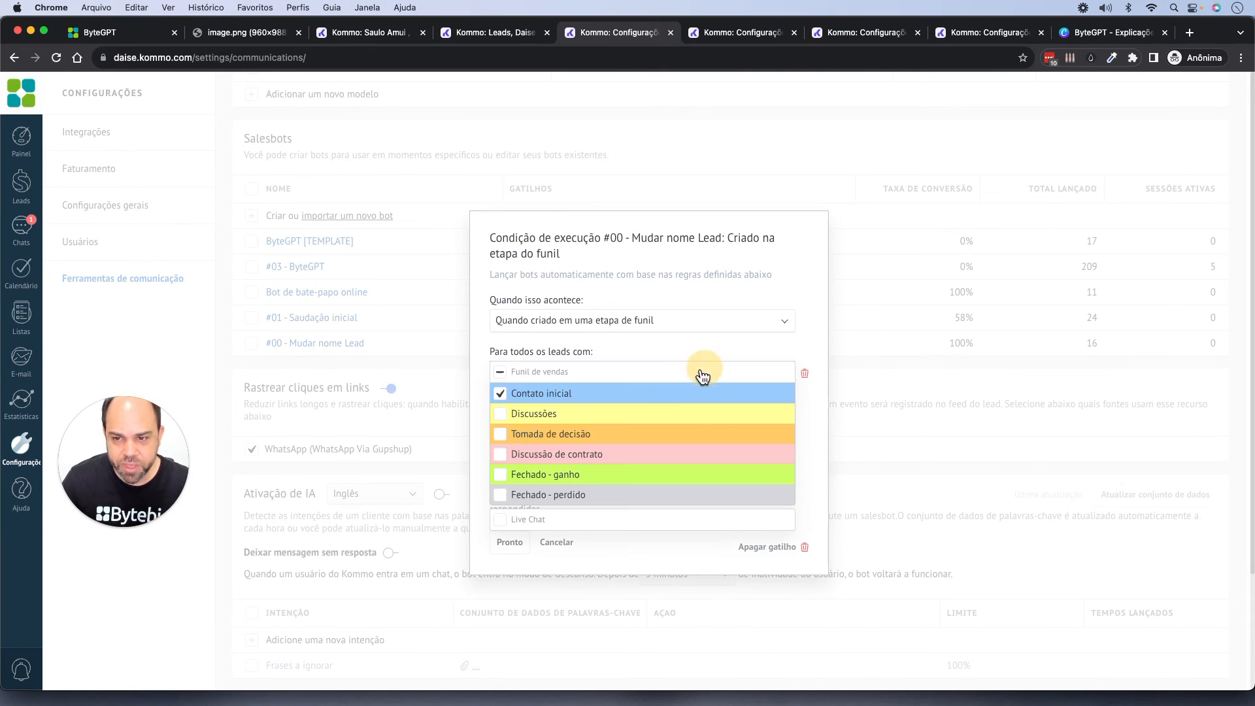
{"action": "left_click", "coordinate": [709, 292]}
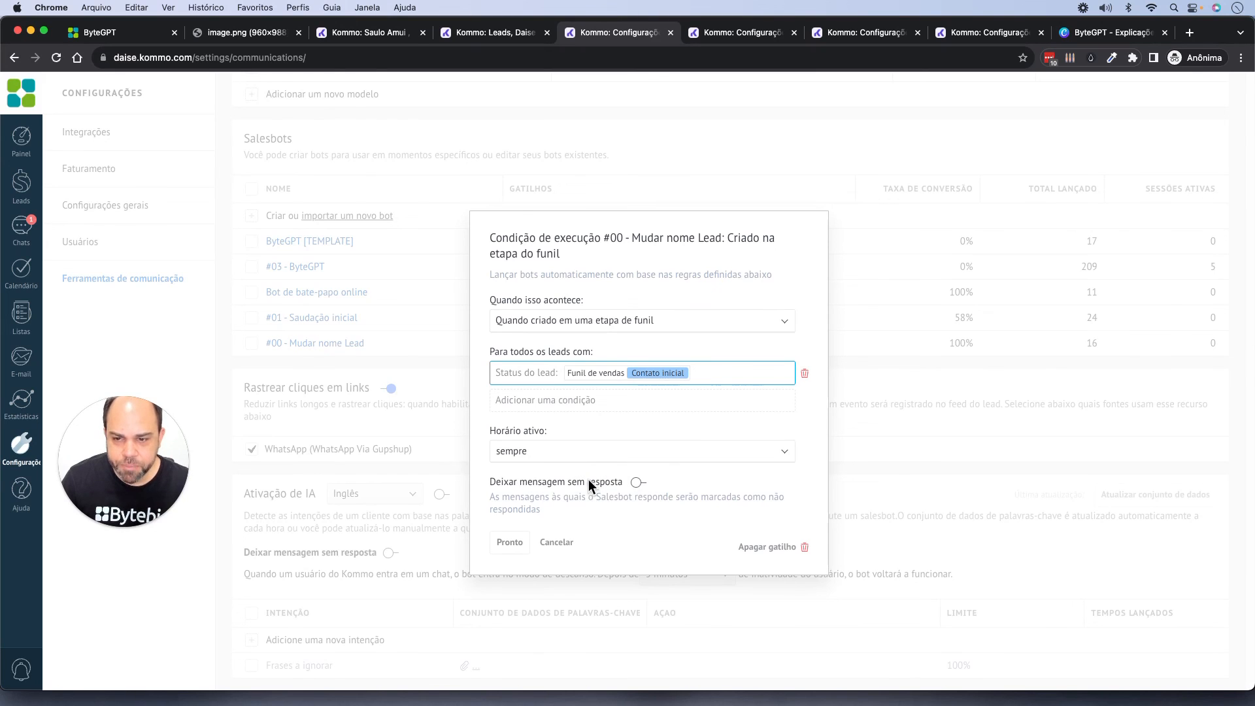
{"action": "left_click", "coordinate": [591, 453]}
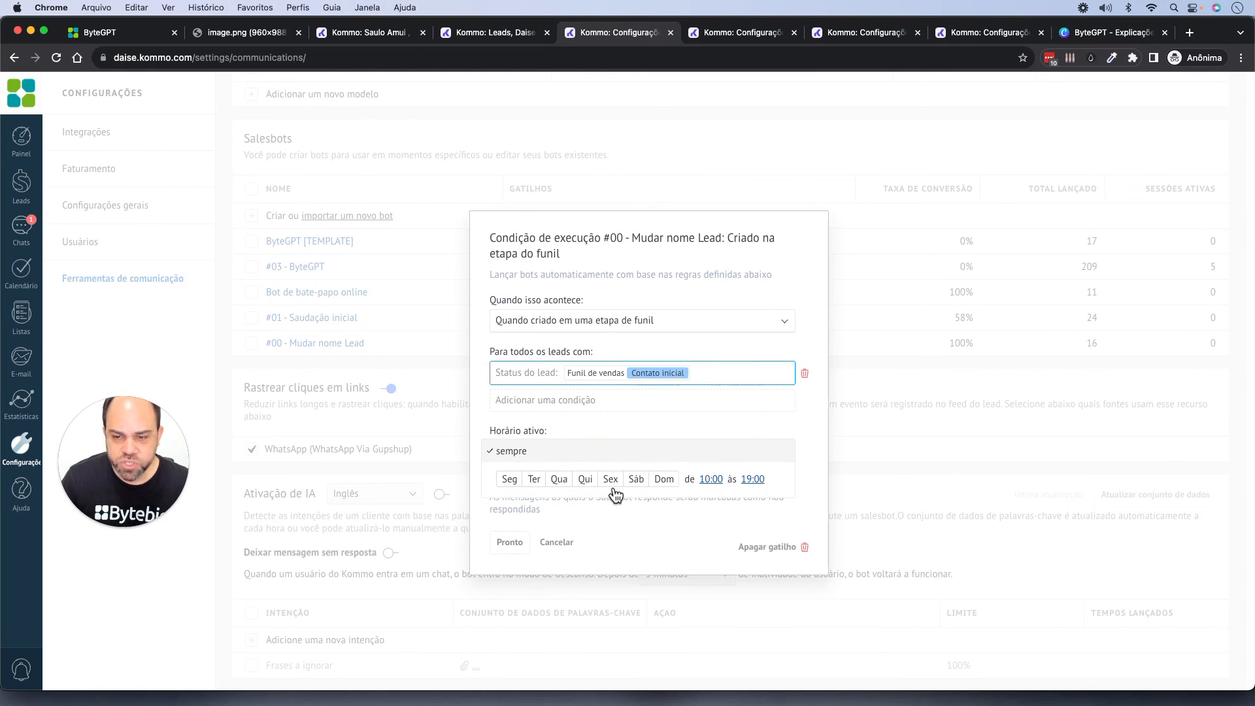
{"action": "left_click", "coordinate": [721, 421]}
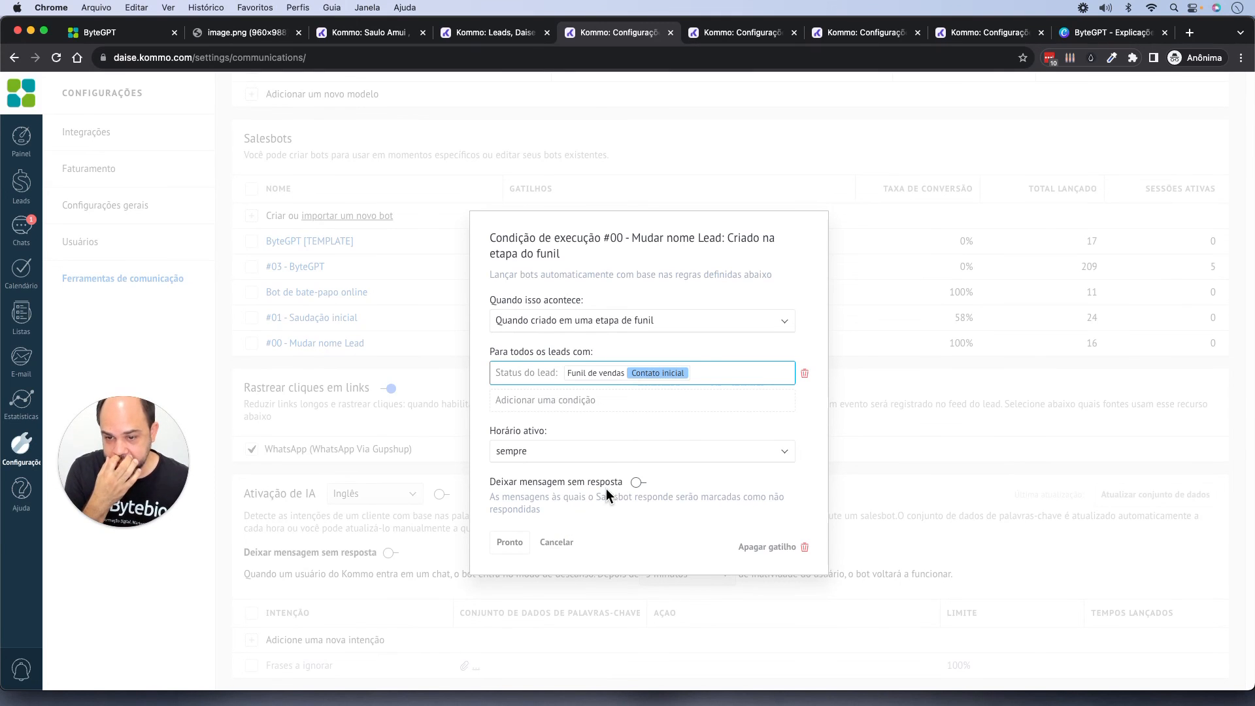
{"action": "left_click", "coordinate": [558, 548]}
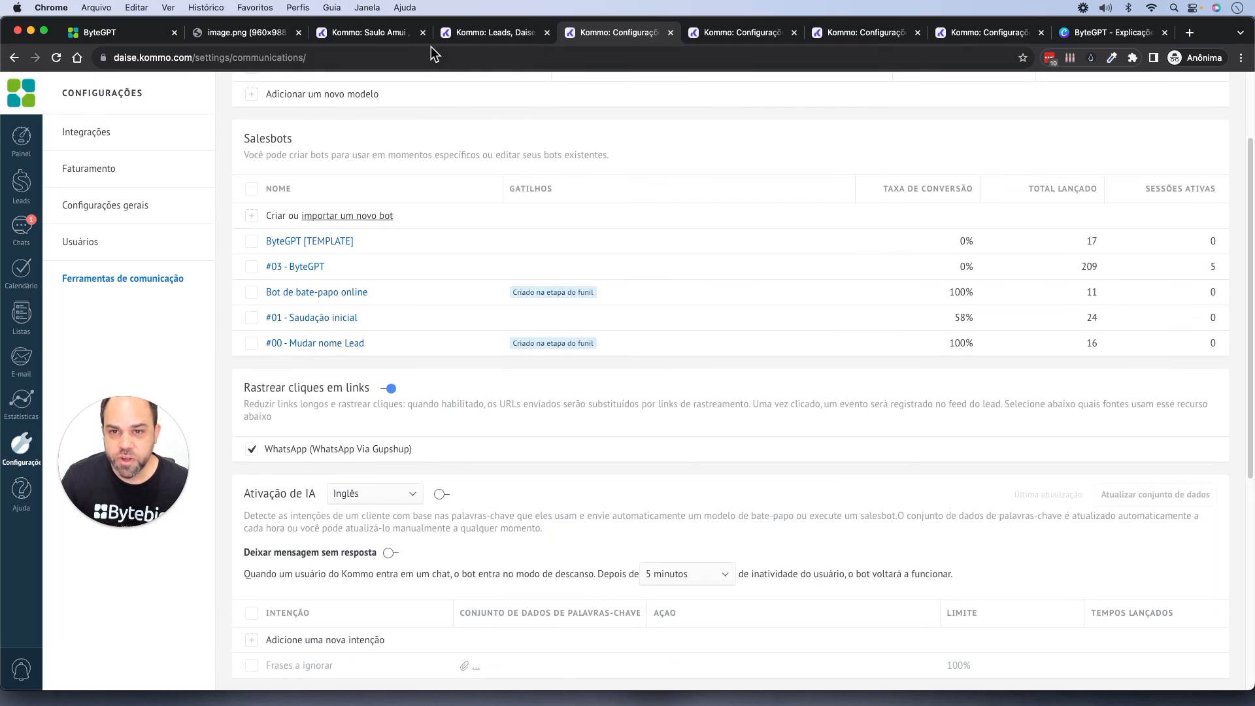
Revisit the customer's conversation and the sample Bytebio chat image, and go back to the start of the ByteGPT page
{"action": "left_click", "coordinate": [363, 29]}
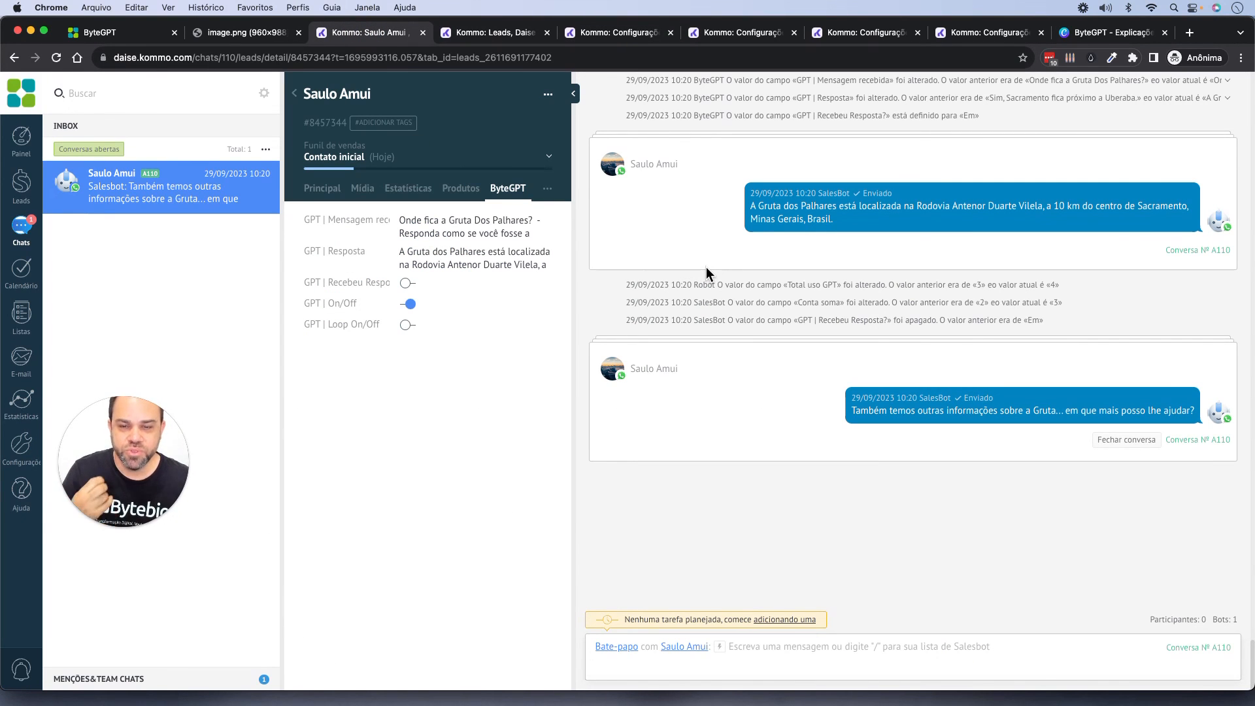
{"action": "left_click", "coordinate": [233, 29]}
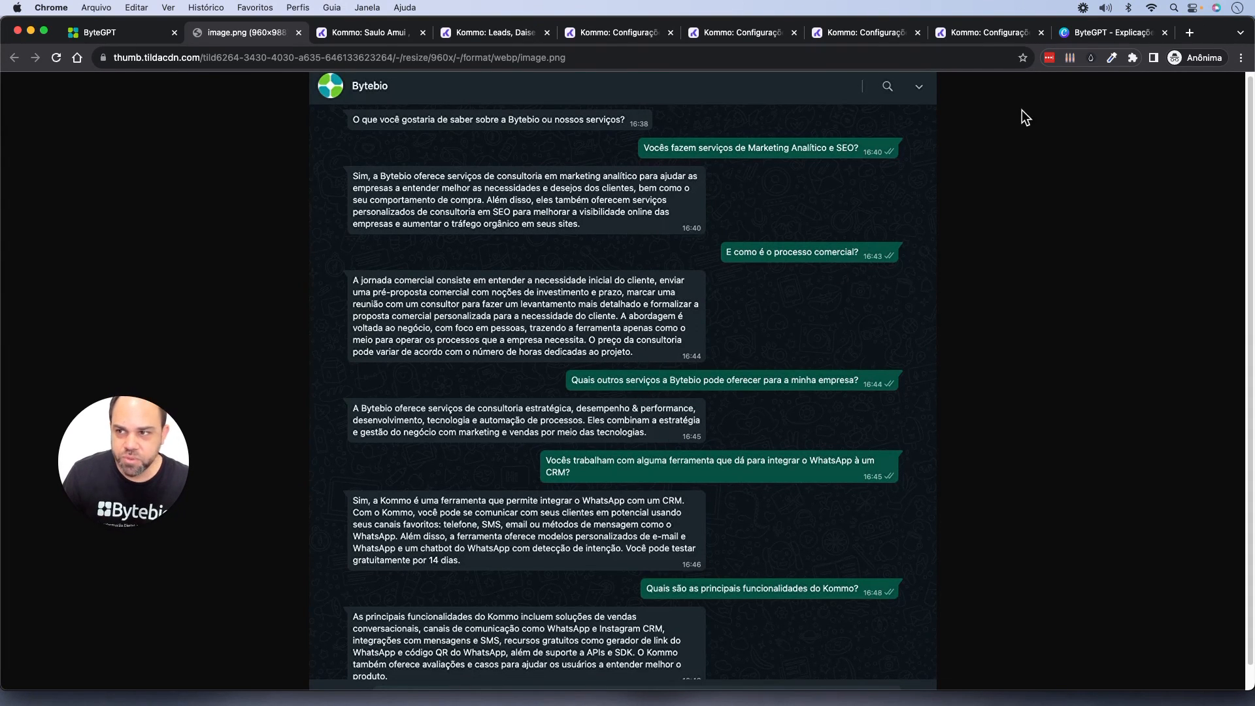
{"action": "left_click", "coordinate": [146, 39]}
{"action": "scroll", "coordinate": [484, 252], "scroll_direction": "up", "scroll_amount": 10}
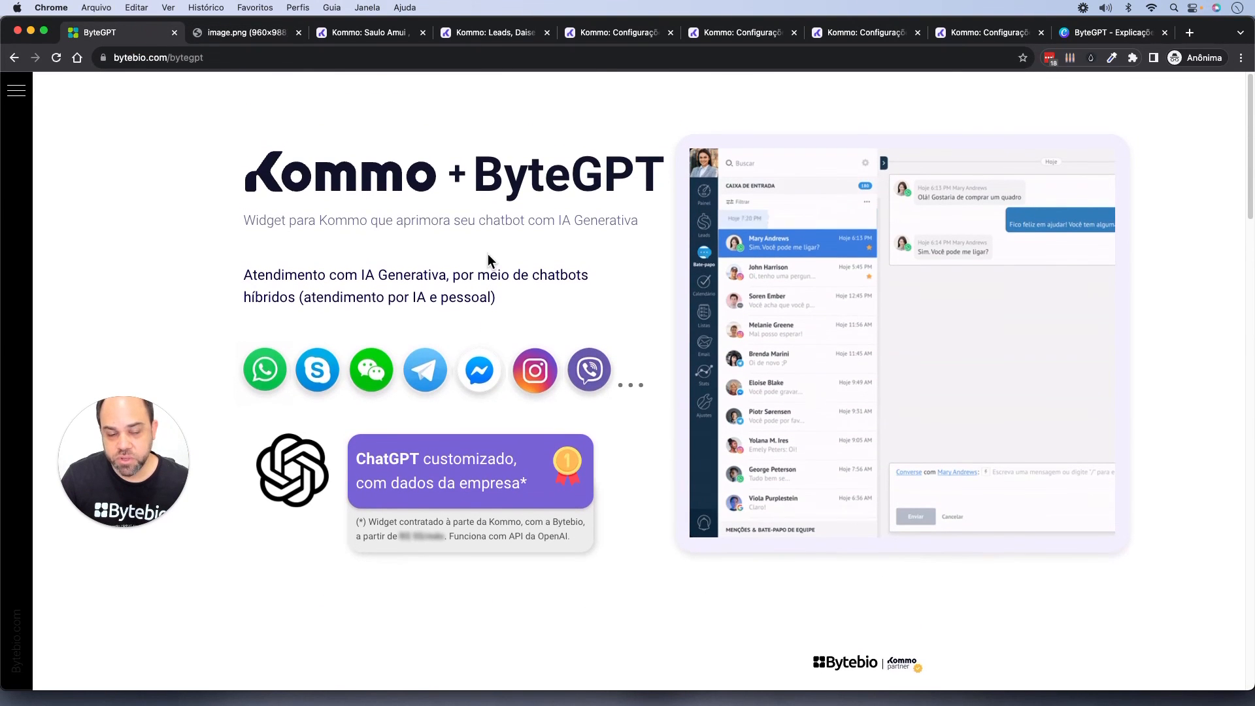
Look over the navigation menu of the Bytebio site
{"action": "left_click_drag", "start_coordinate": [162, 411], "coordinate": [178, 138]}
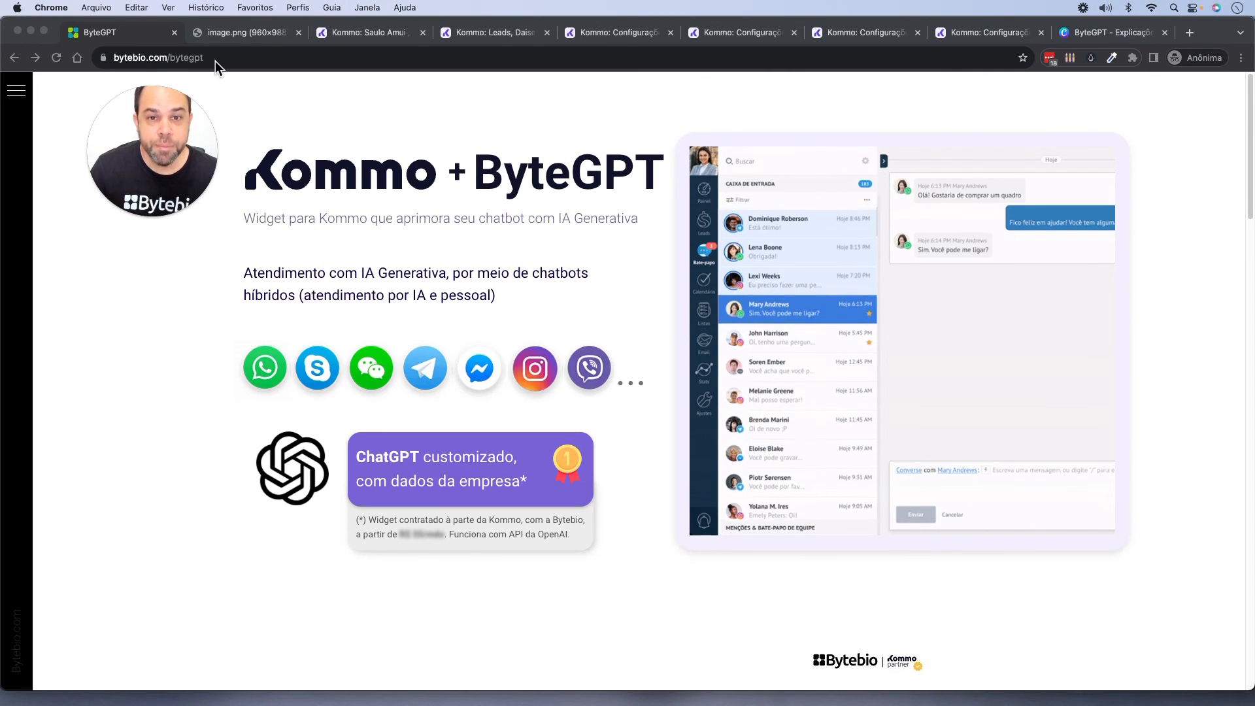
{"action": "left_click", "coordinate": [17, 92]}
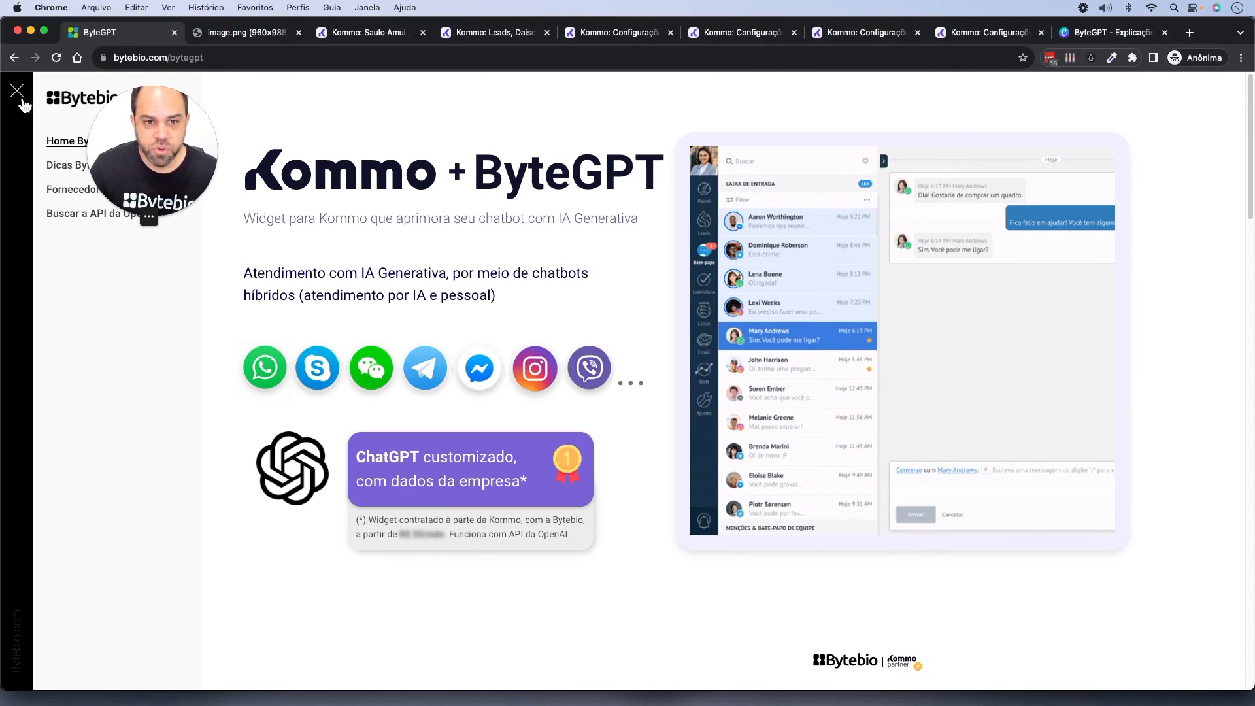
{"action": "left_click_drag", "start_coordinate": [174, 146], "coordinate": [284, 151]}
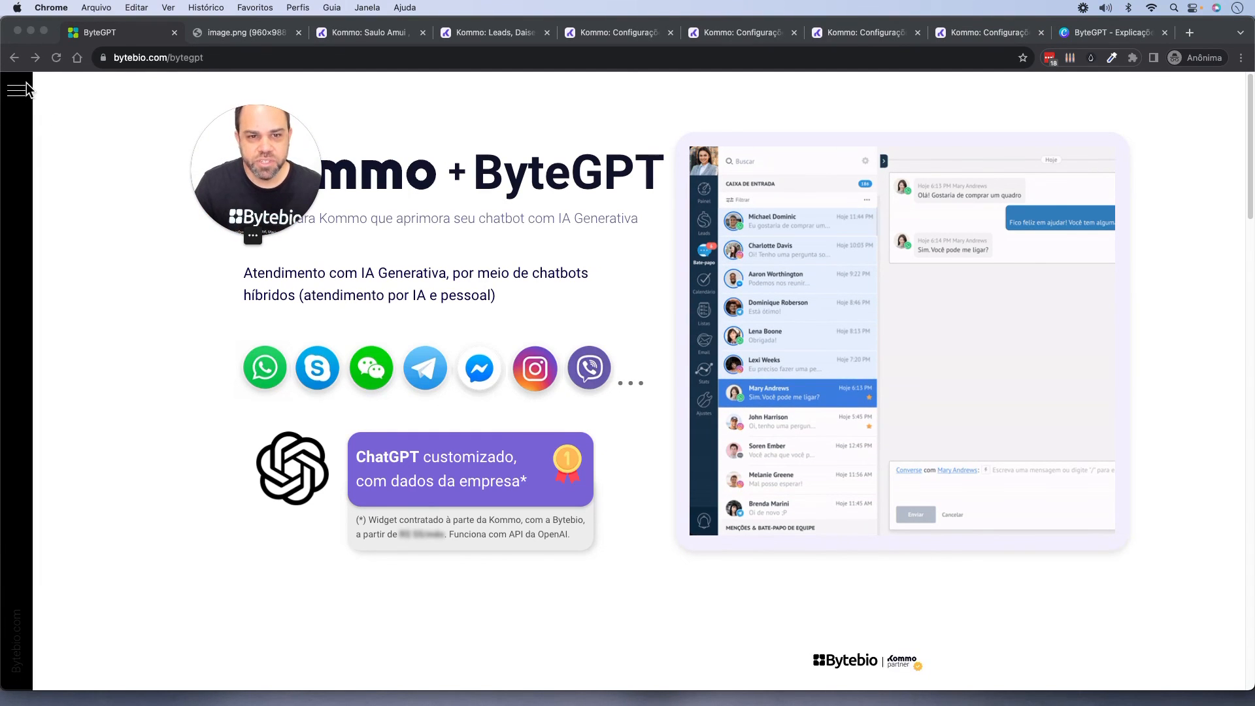
{"action": "left_click", "coordinate": [24, 87]}
{"action": "left_click", "coordinate": [86, 166]}
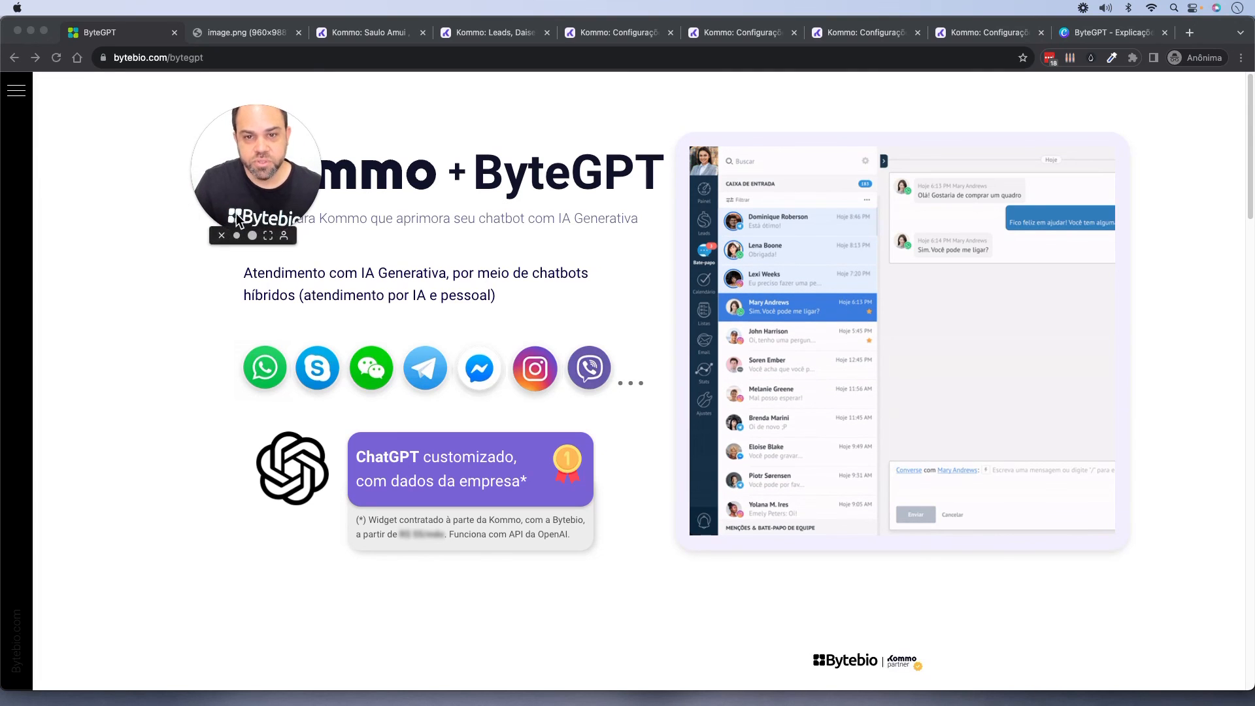
{"action": "left_click_drag", "start_coordinate": [237, 213], "coordinate": [137, 168]}
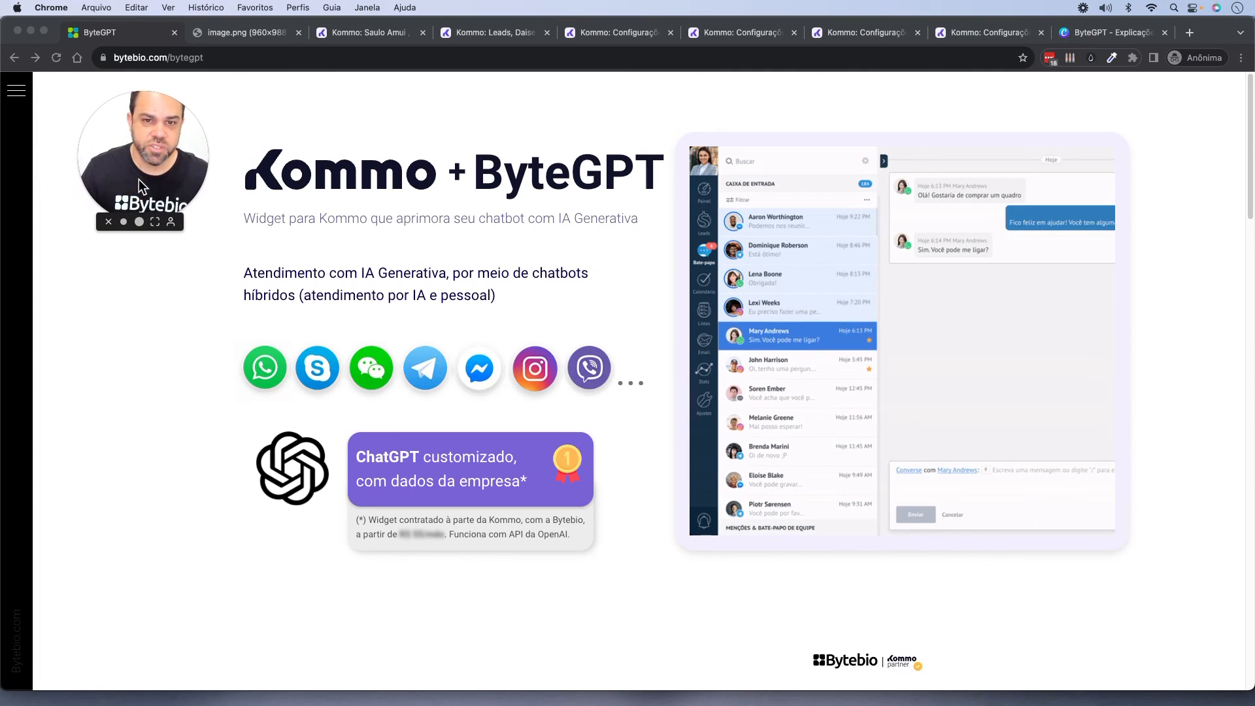